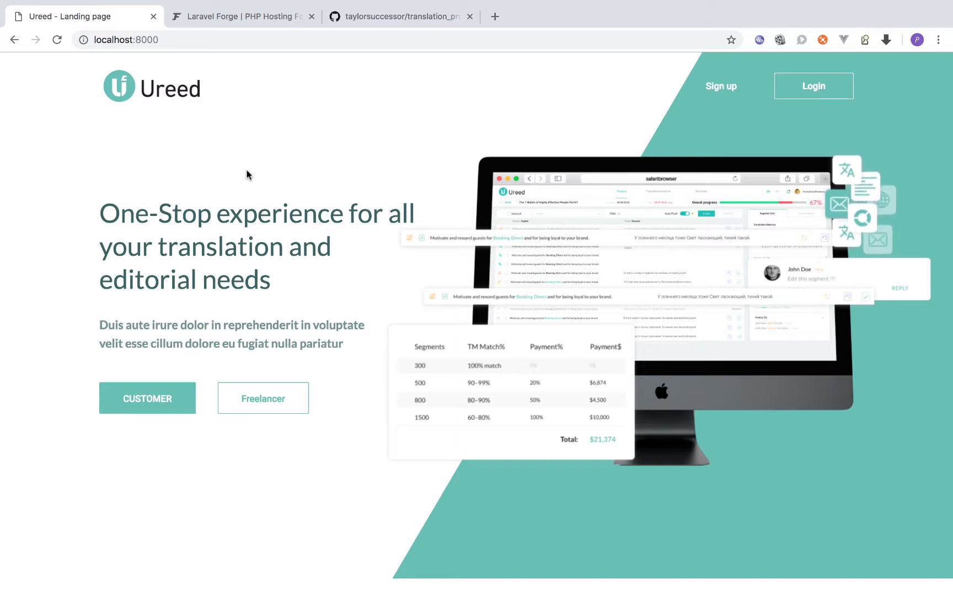
# View the translation_prod repository on GitHub, and switch to the Laravel Forge servers page
pyautogui.click(378, 16)
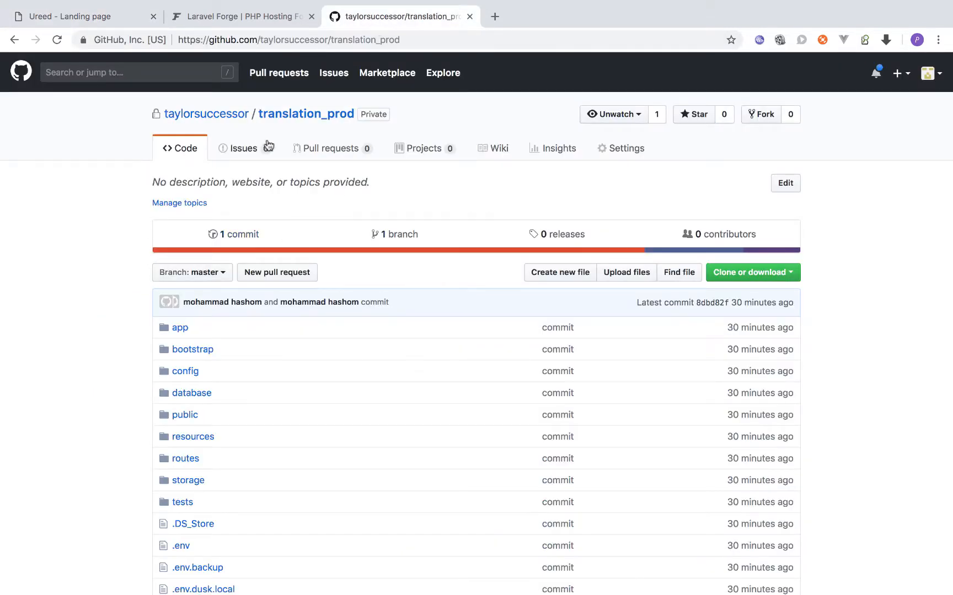
pyautogui.click(246, 21)
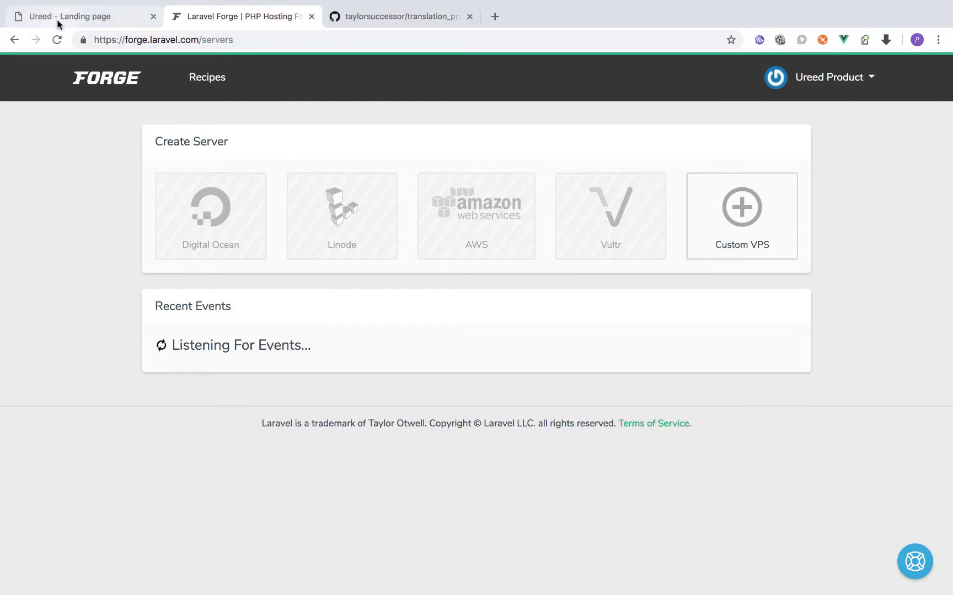
pyautogui.click(477, 215)
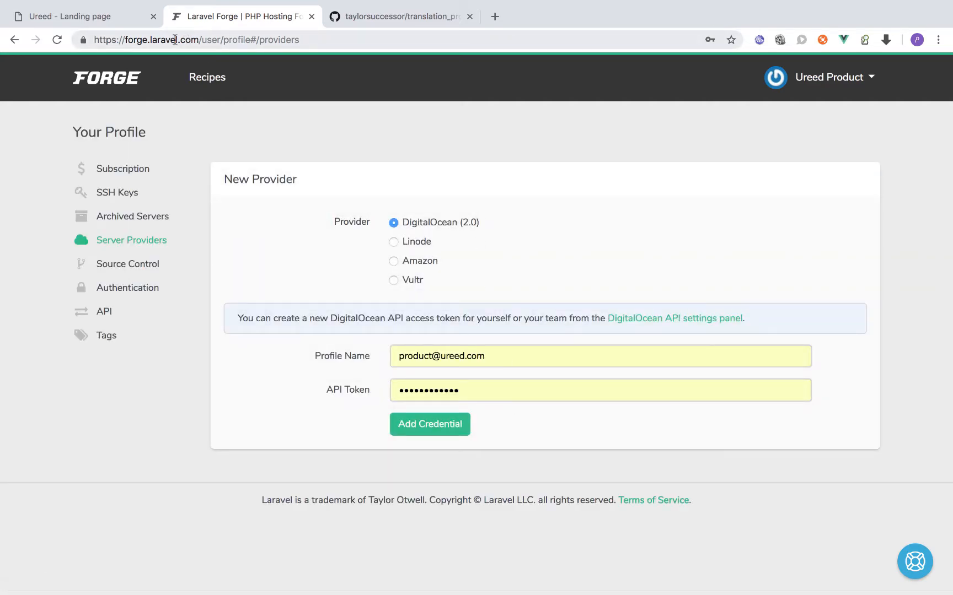
pyautogui.moveTo(205, 41); pyautogui.dragTo(379, 49)
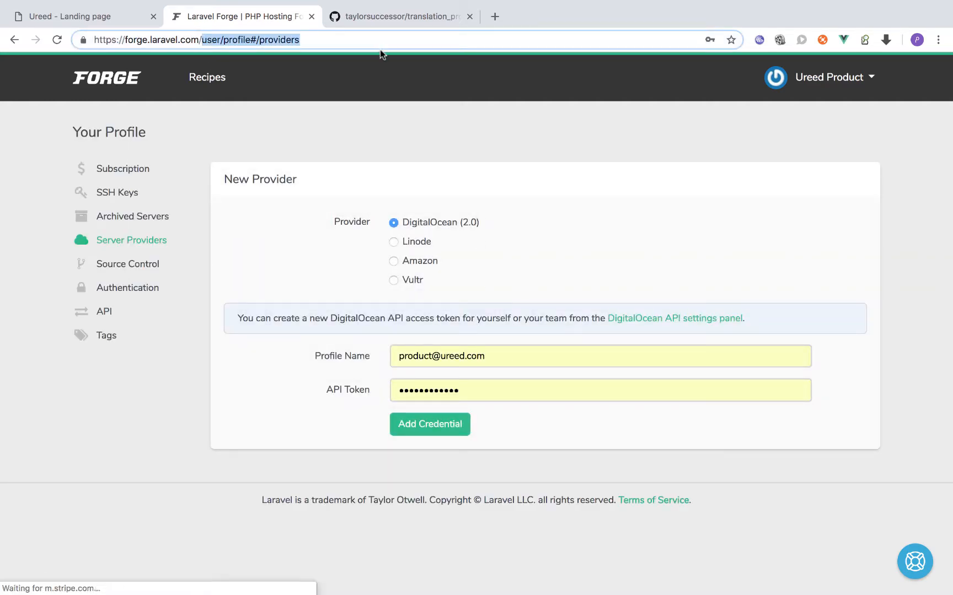
pyautogui.press('BackSpace')
pyautogui.press('Return')
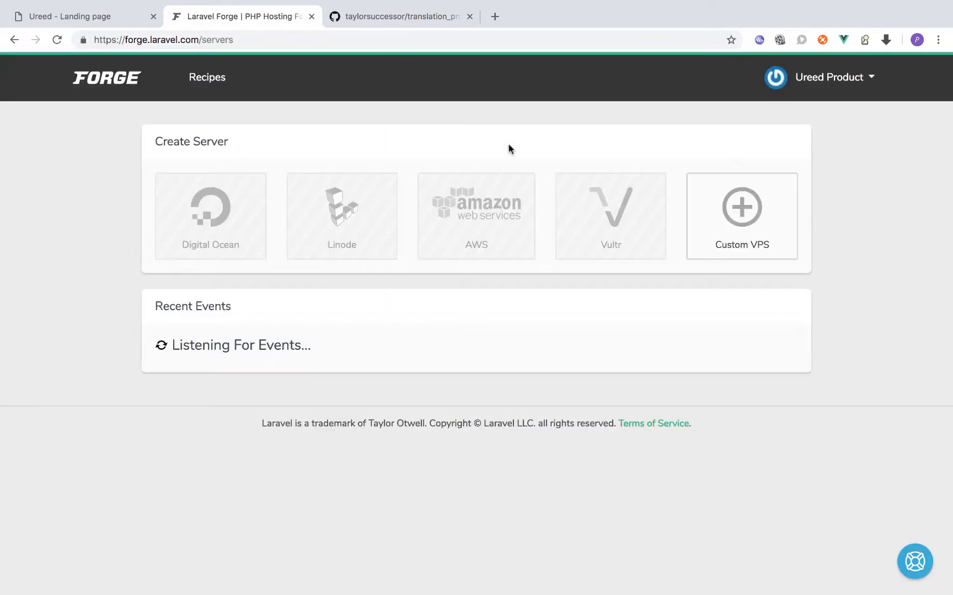
# Start setting up AWS from the server creation options and select Amazon as the new provider
pyautogui.click(480, 214)
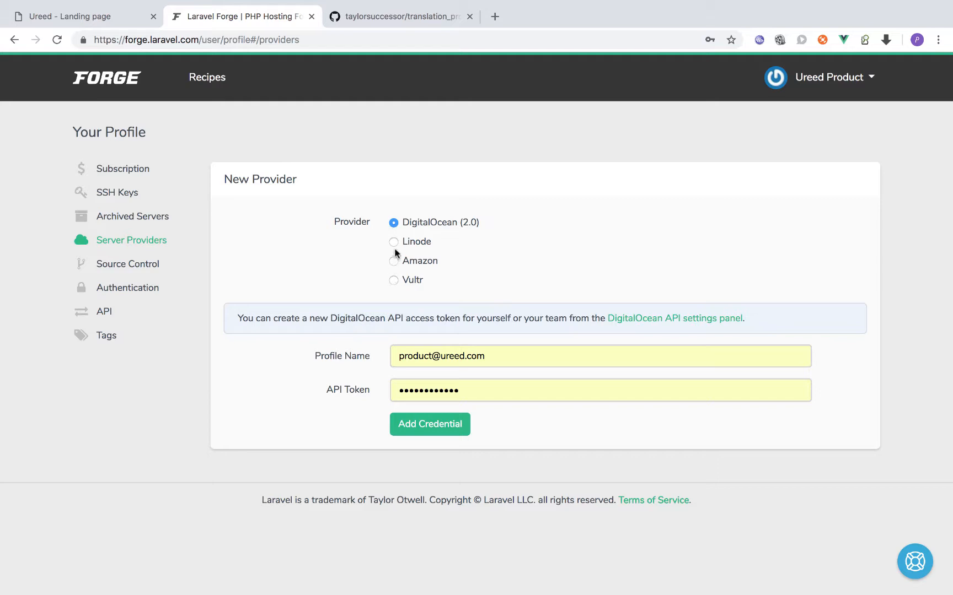
pyautogui.click(394, 261)
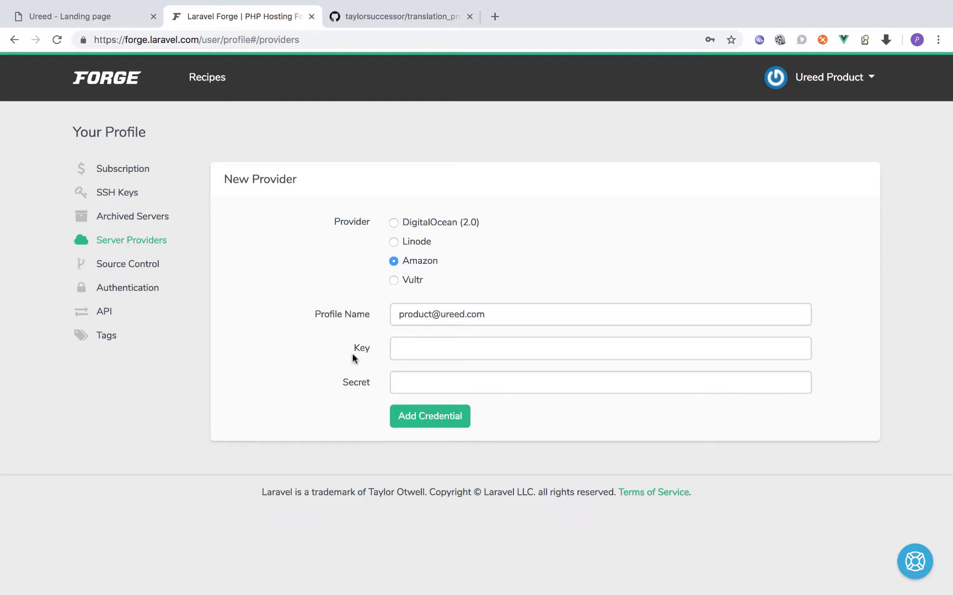
# Open the AWS website in a new browser tab and go to the AWS Management Console
pyautogui.click(126, 19)
pyautogui.click(494, 17)
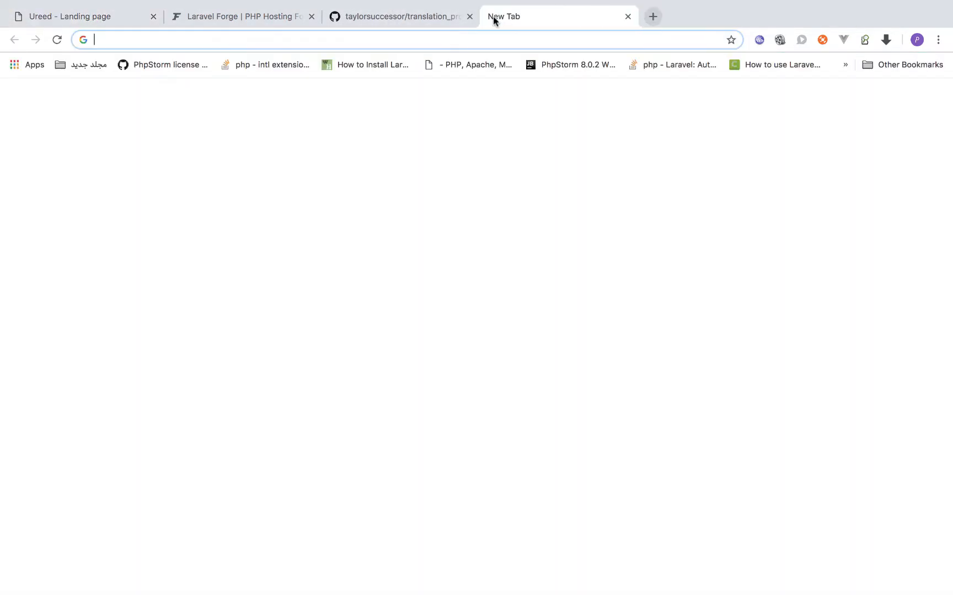
pyautogui.write('aws')
pyautogui.press('Return')
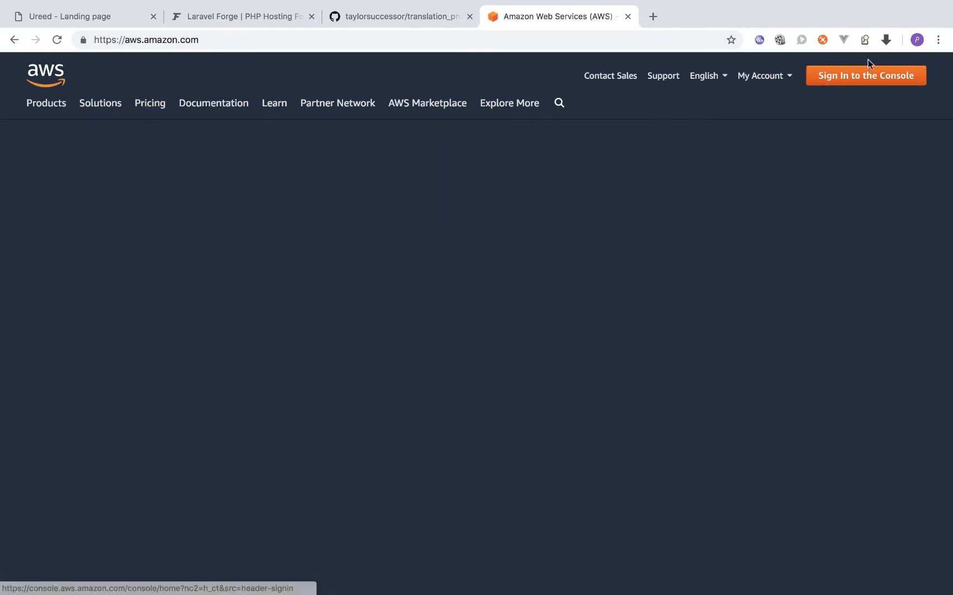
pyautogui.click(776, 76)
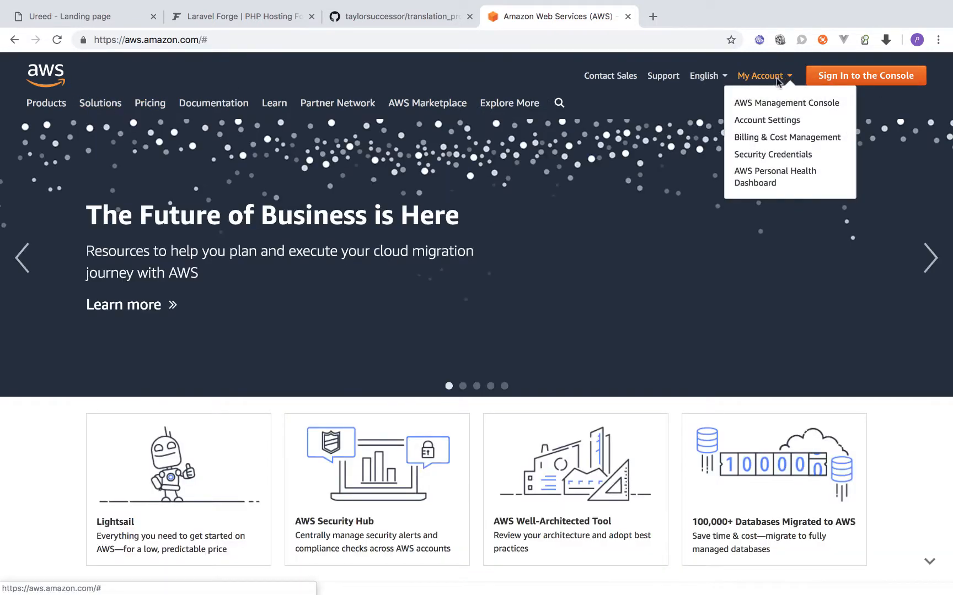
pyautogui.click(761, 103)
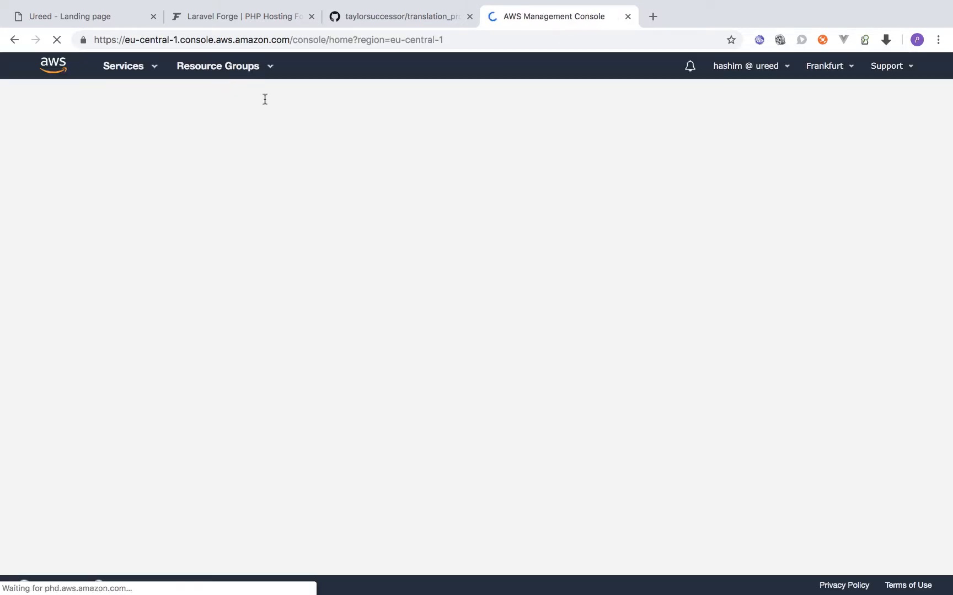
# Open the IAM service and go to the security credentials of the signed-in account's user
pyautogui.click(206, 255)
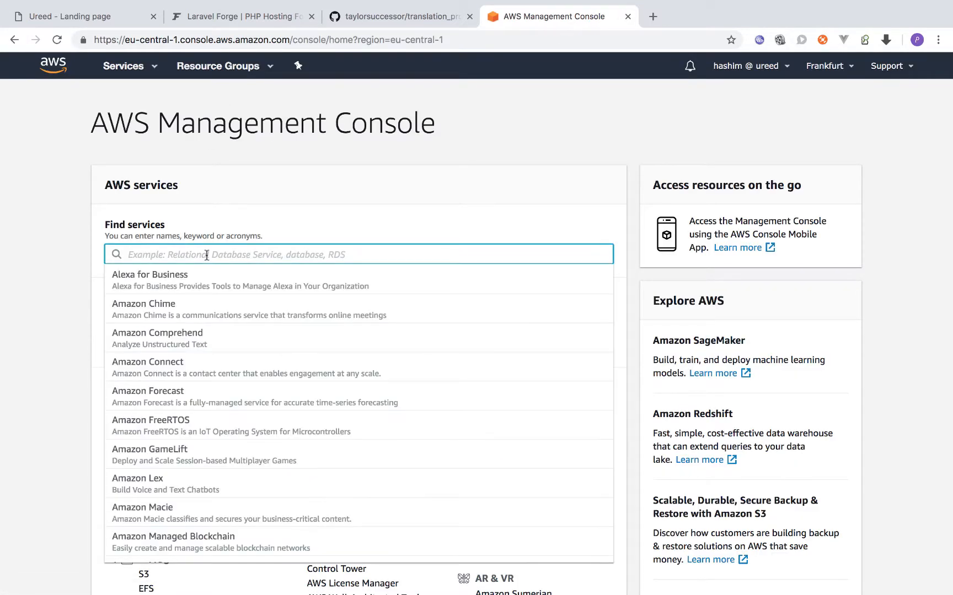
pyautogui.click(68, 246)
pyautogui.click(144, 324)
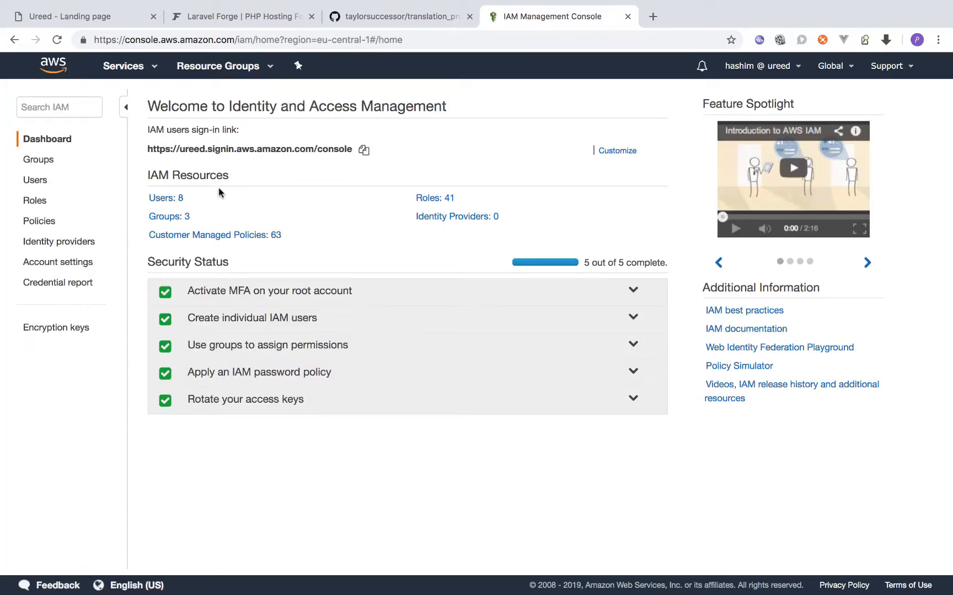
pyautogui.click(36, 180)
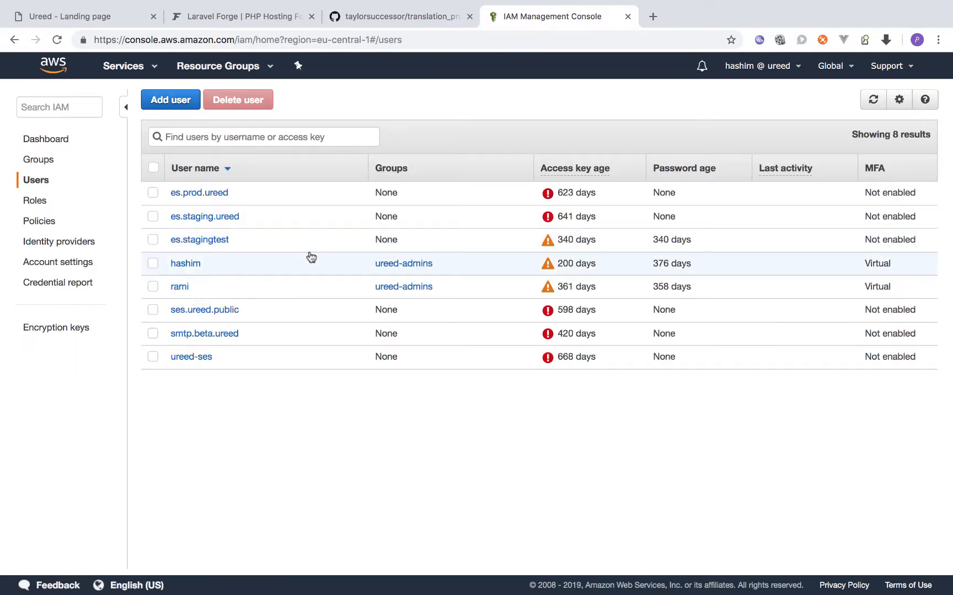
pyautogui.click(190, 263)
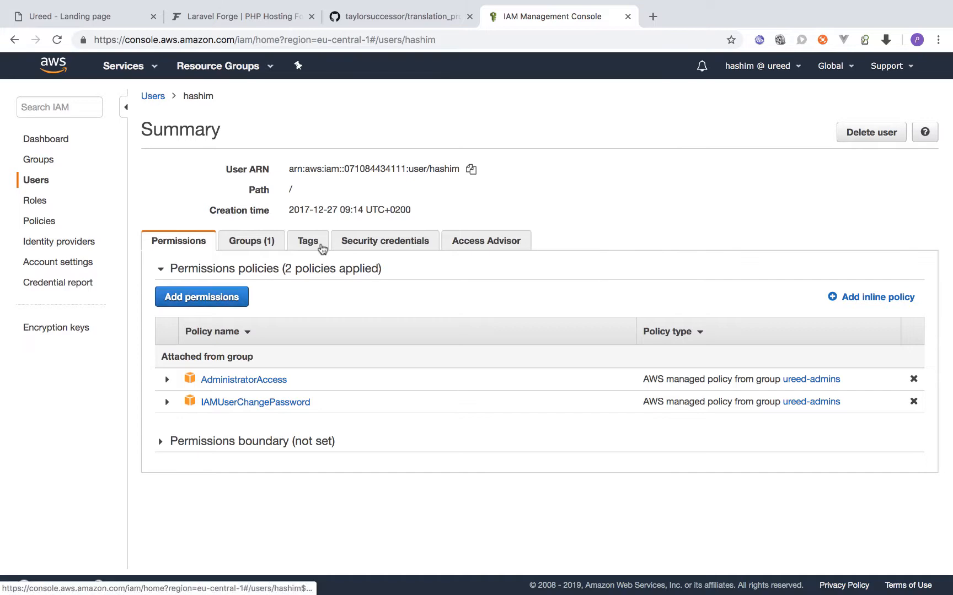
pyautogui.click(378, 240)
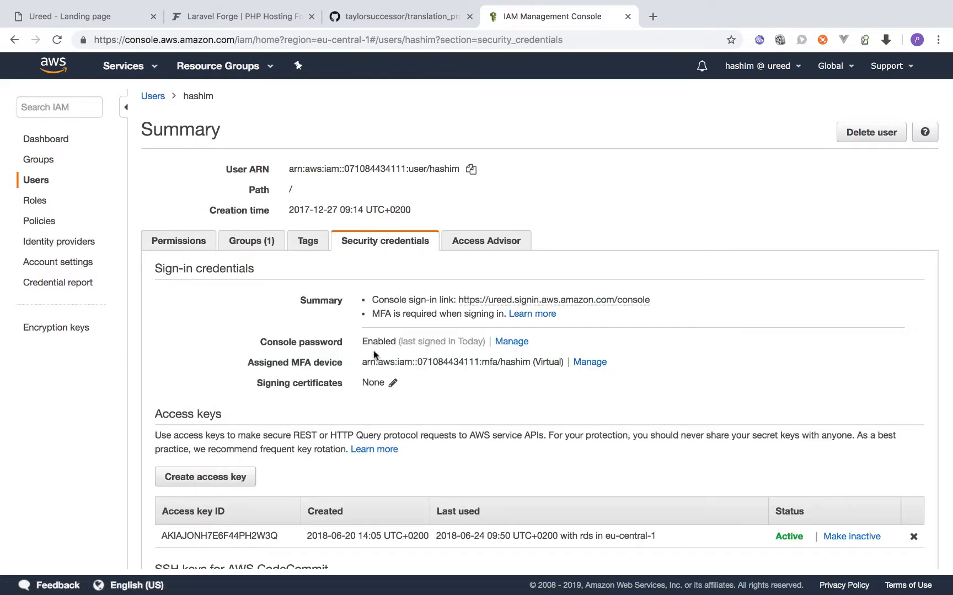
# Create a new access key for this user and save its CSV file as accessKeys on the Desktop
pyautogui.scroll(-4, 374, 355)
pyautogui.scroll(-1, 374, 355)
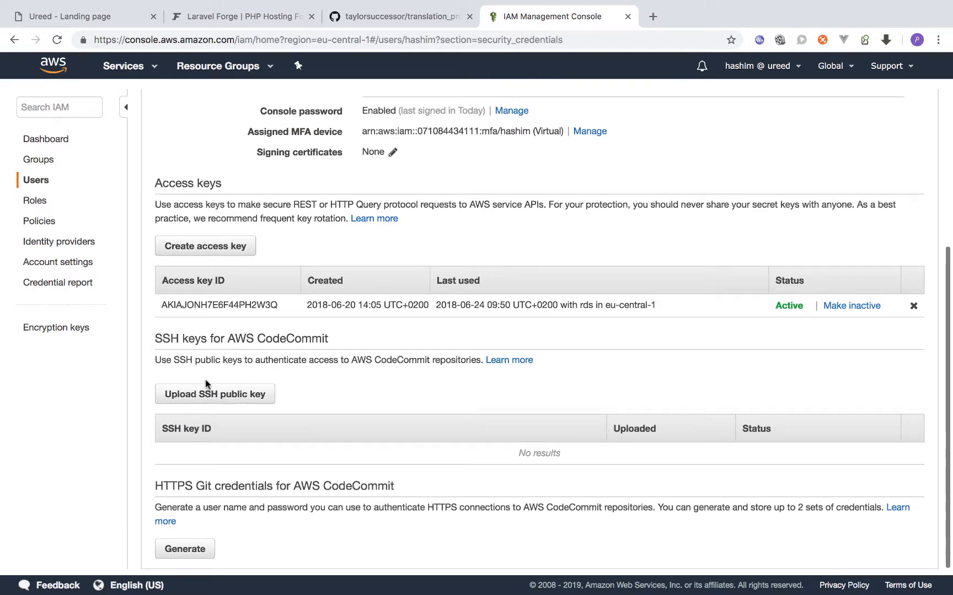
pyautogui.click(229, 247)
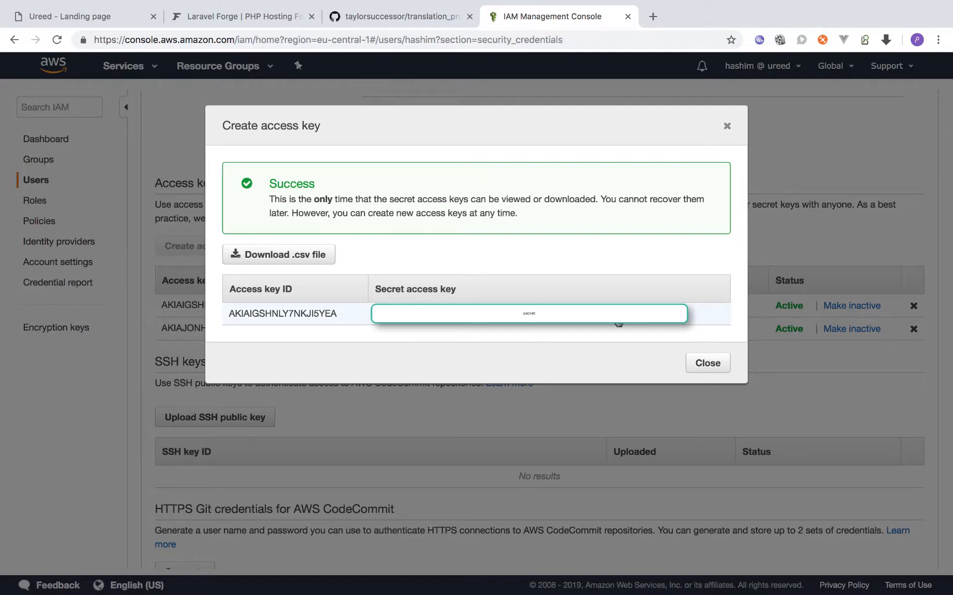
pyautogui.click(306, 259)
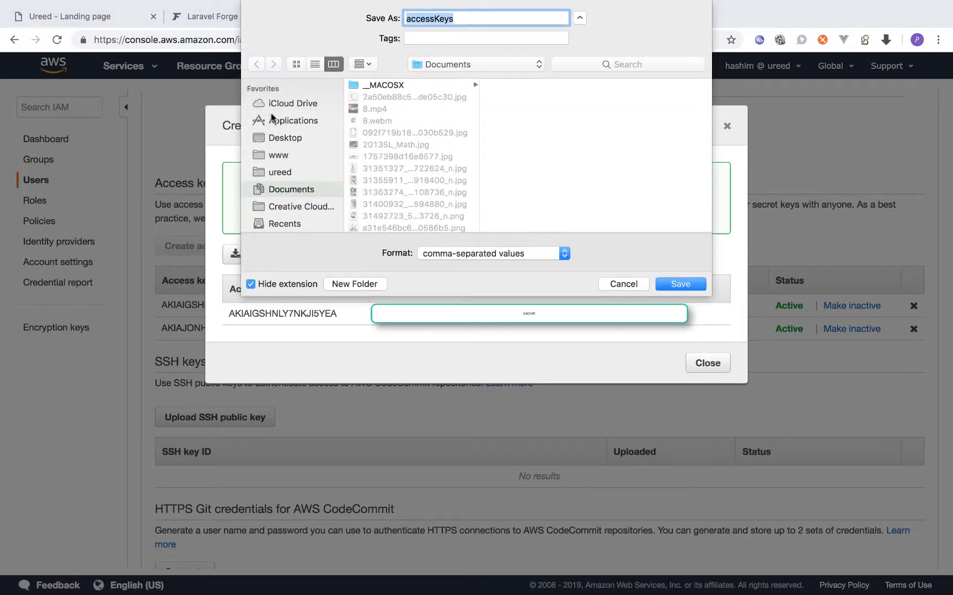
pyautogui.click(271, 138)
pyautogui.click(686, 285)
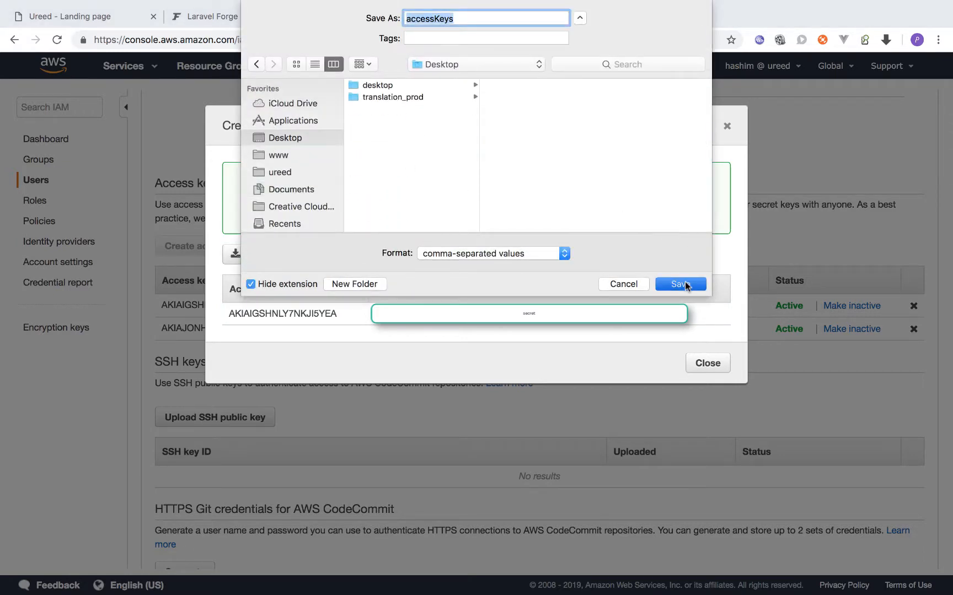
# Copy the new access key ID from AWS into the Key field of Forge's new provider form
pyautogui.doubleClick(319, 315)
pyautogui.hotkey('ctrl', 'c')
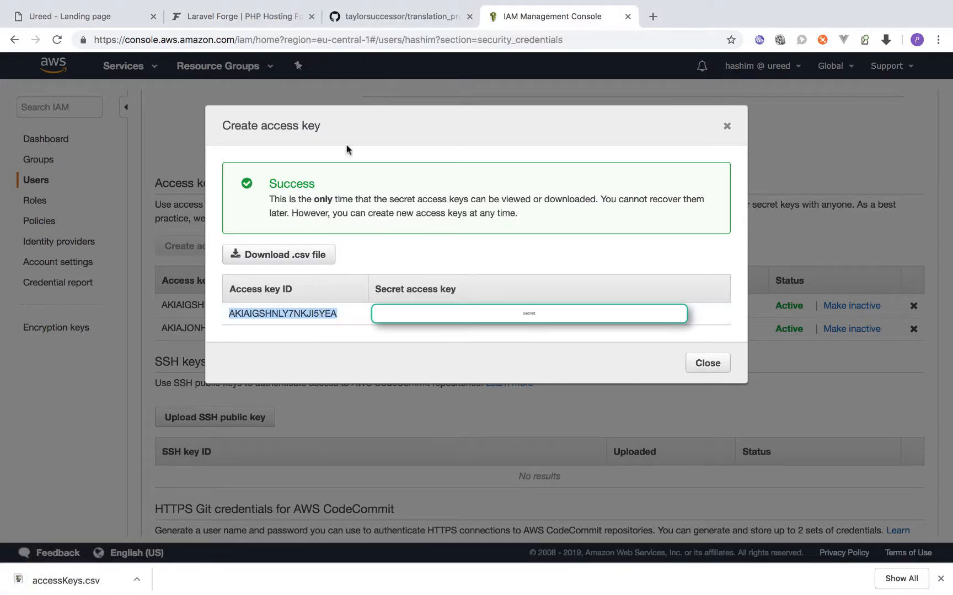
pyautogui.click(279, 25)
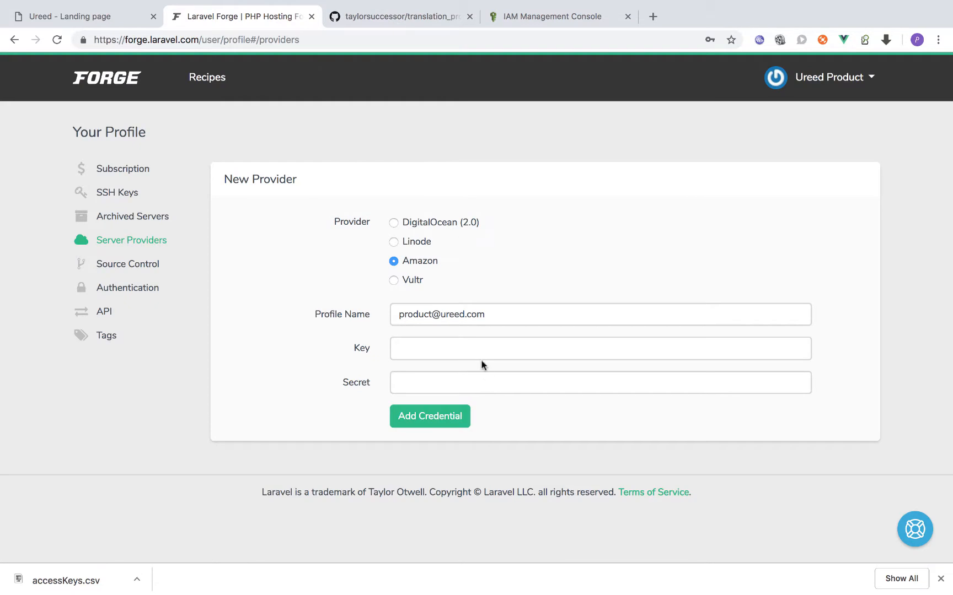
pyautogui.click(482, 340)
pyautogui.hotkey('ctrl', 'v')
# Copy the secret access key from AWS into the Secret field of Forge's new provider form
pyautogui.click(586, 25)
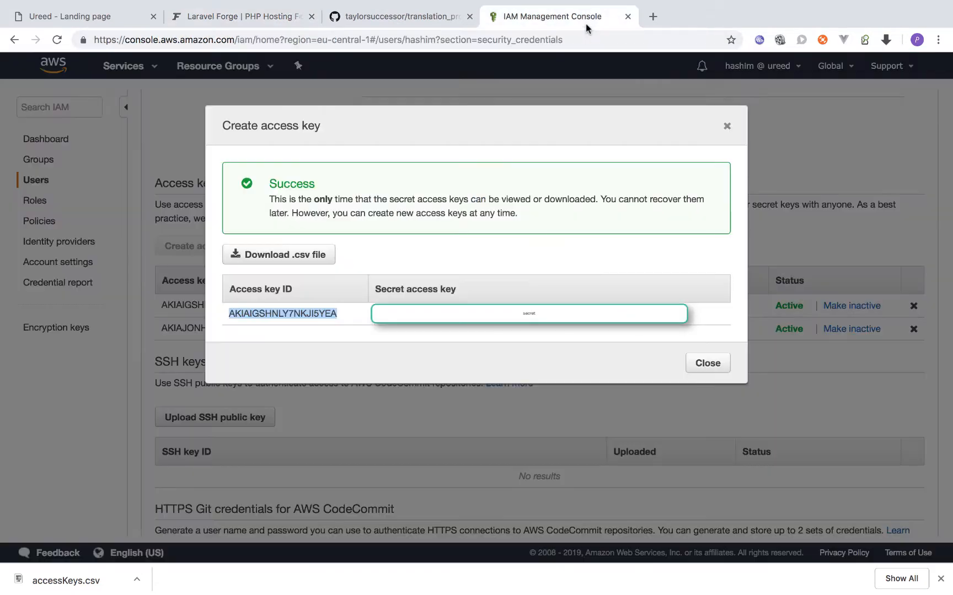
pyautogui.click(480, 316)
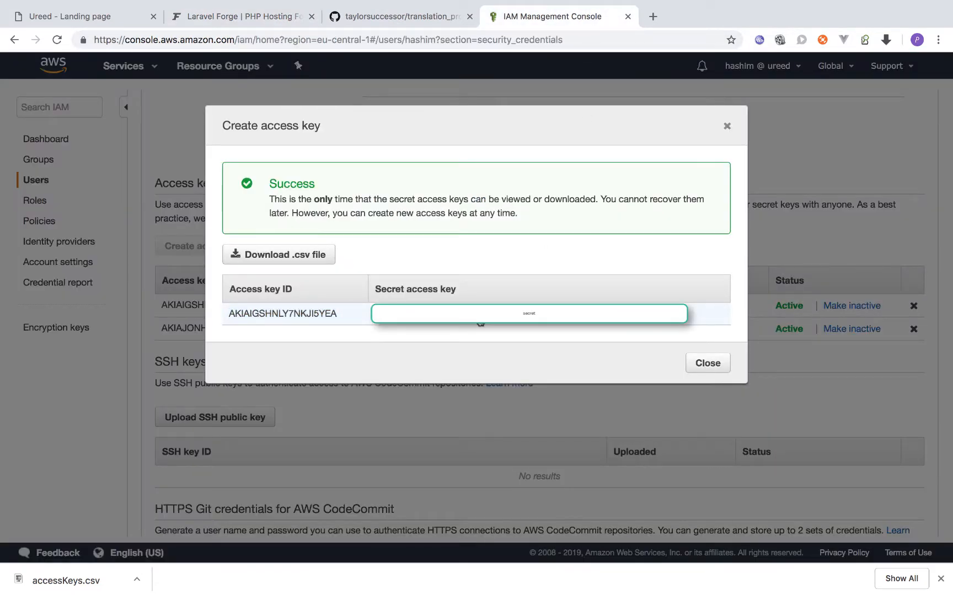
pyautogui.click(212, 20)
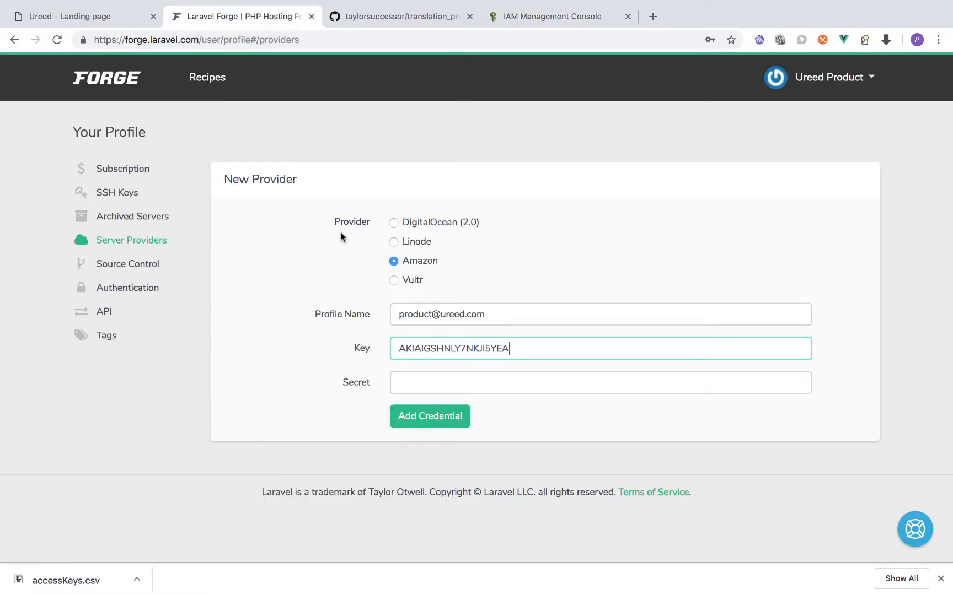
pyautogui.click(465, 384)
pyautogui.hotkey('ctrl', 'v')
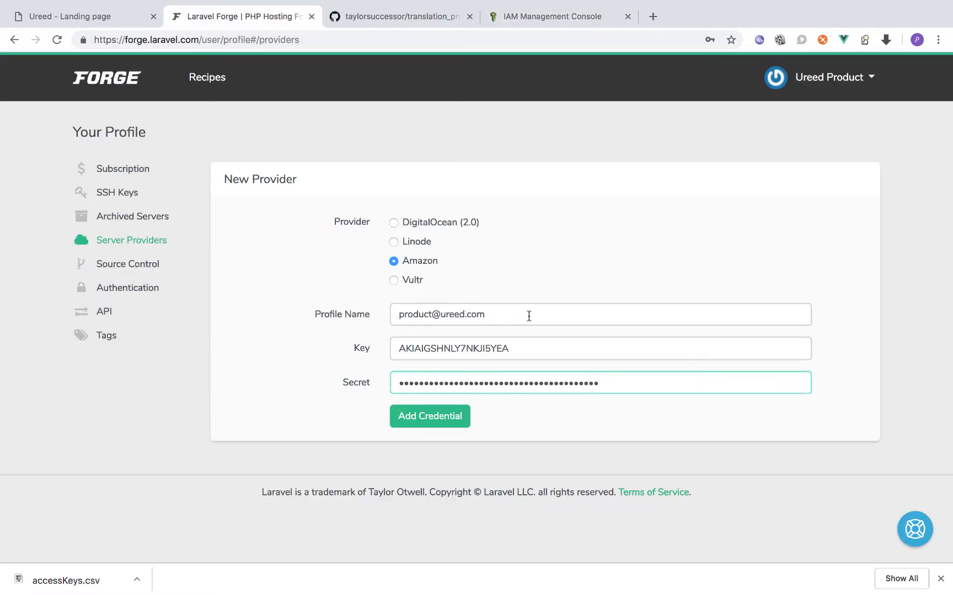
# Set the profile name to the account owner's first name followed by _aws, and add the Amazon credential
pyautogui.moveTo(529, 316); pyautogui.dragTo(327, 318)
pyautogui.write('hashim_aws')
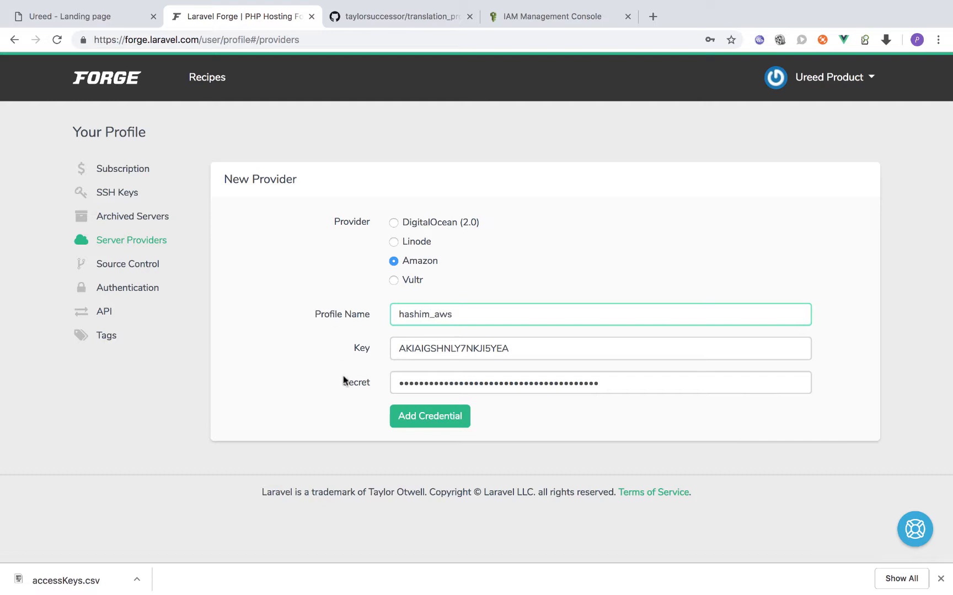
pyautogui.click(424, 416)
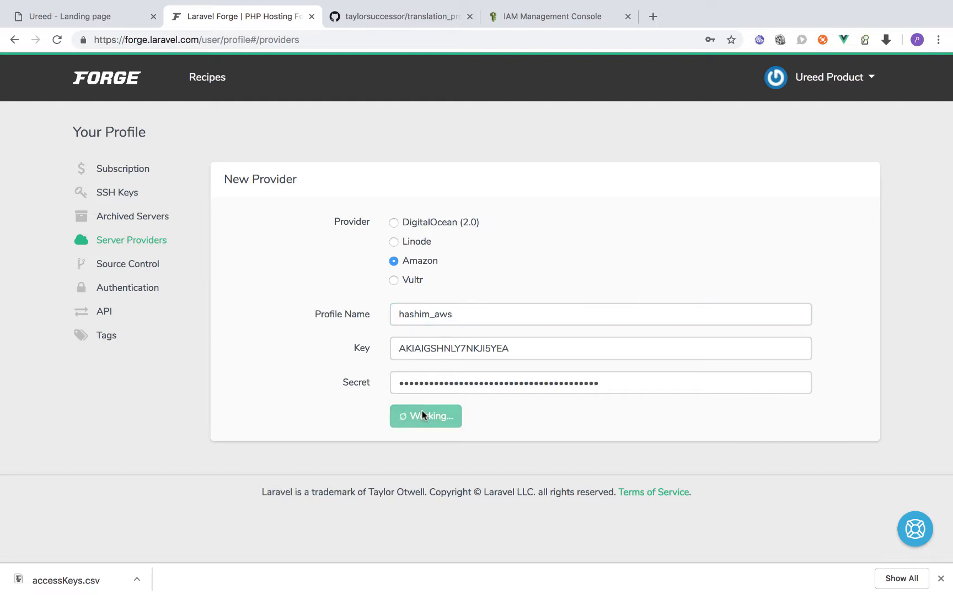
pyautogui.scroll(-2, 614, 404)
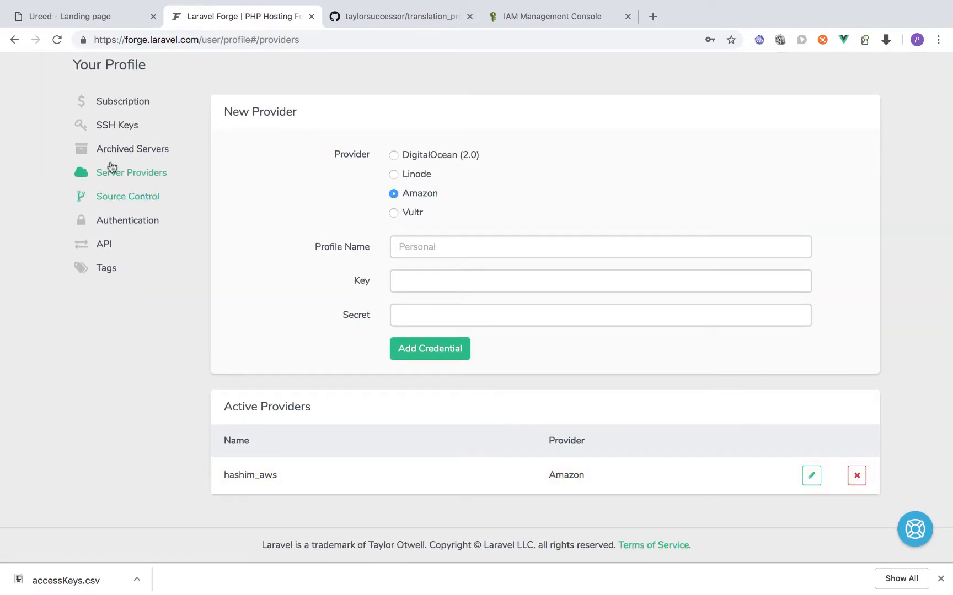
pyautogui.hscroll(-5, 131, 77)
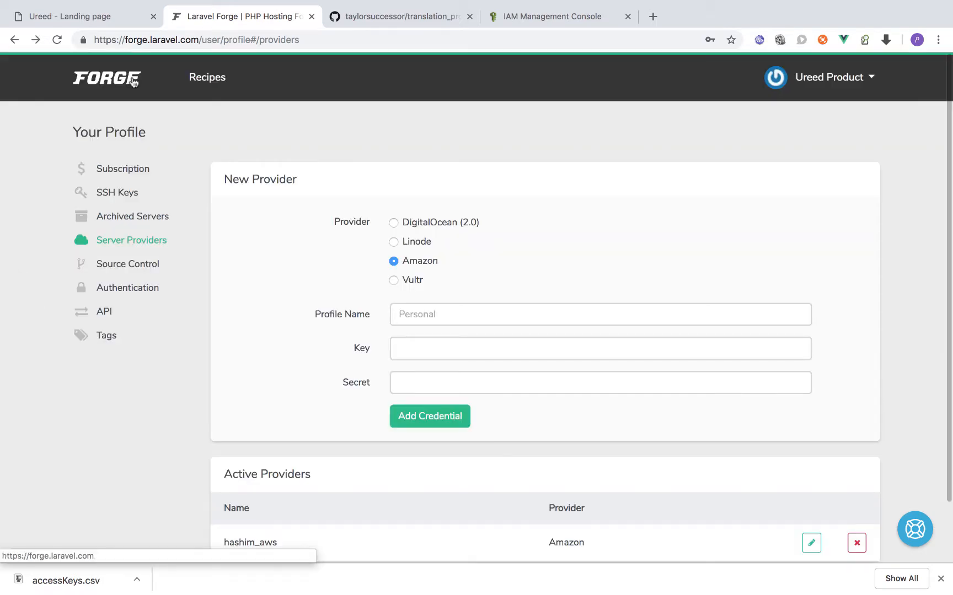
pyautogui.hscroll(-5, 133, 81)
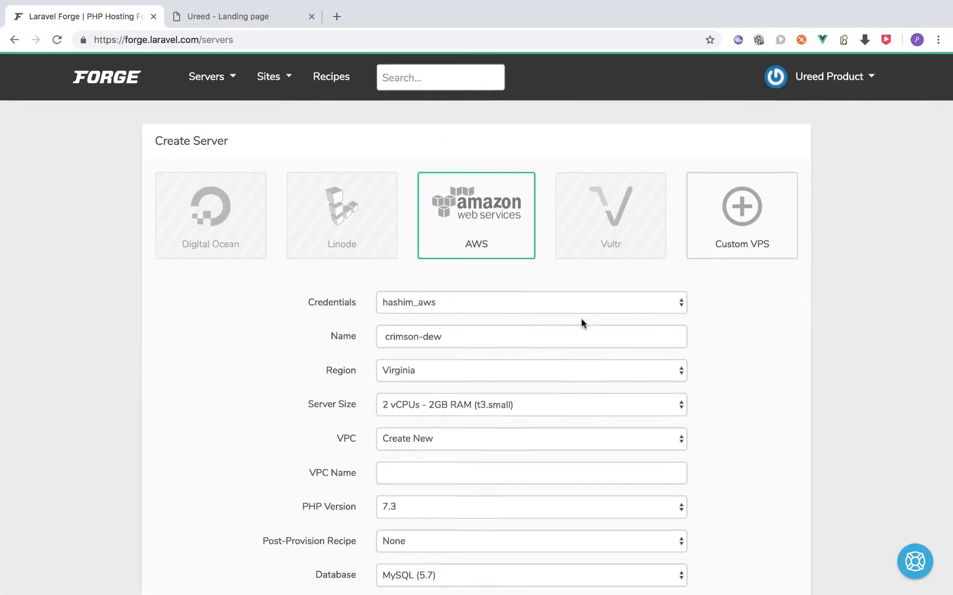
pyautogui.scroll(-3, 583, 324)
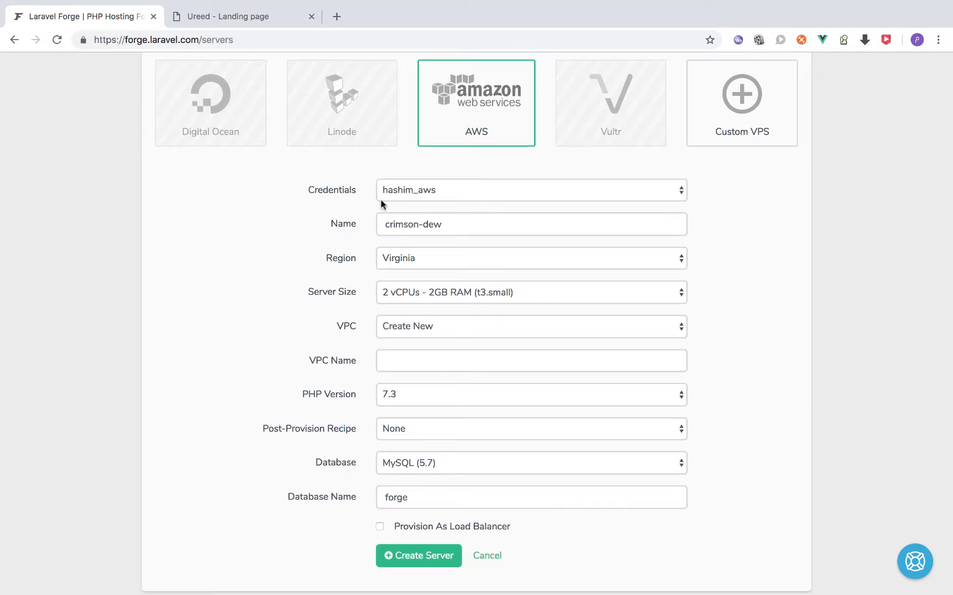
pyautogui.moveTo(483, 225); pyautogui.dragTo(310, 229)
pyautogui.write('translation_api_2')
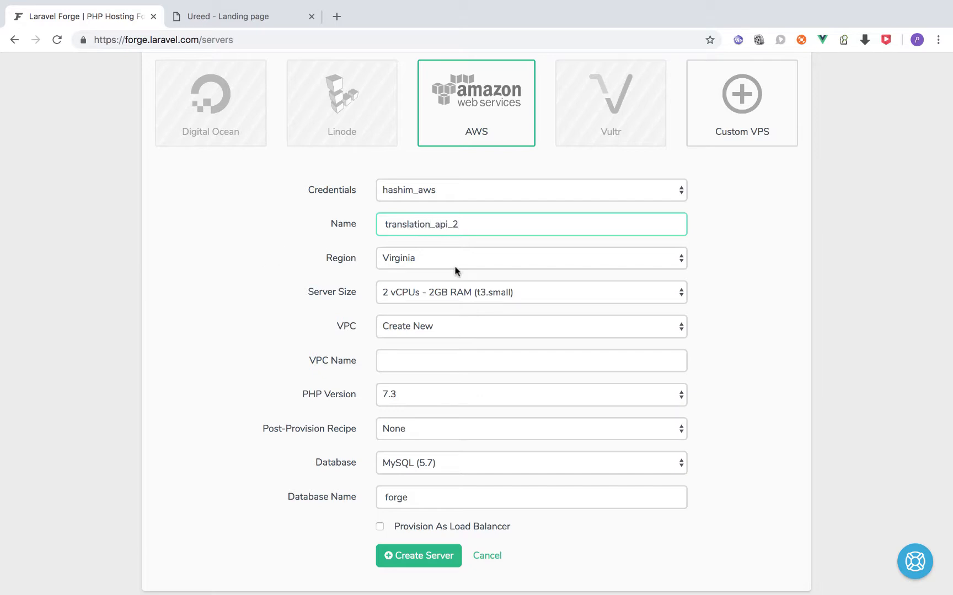
# Set the new server's size to 8 vCPUs - 32GB RAM (t3.2xlarge)
pyautogui.scroll(-2, 454, 265)
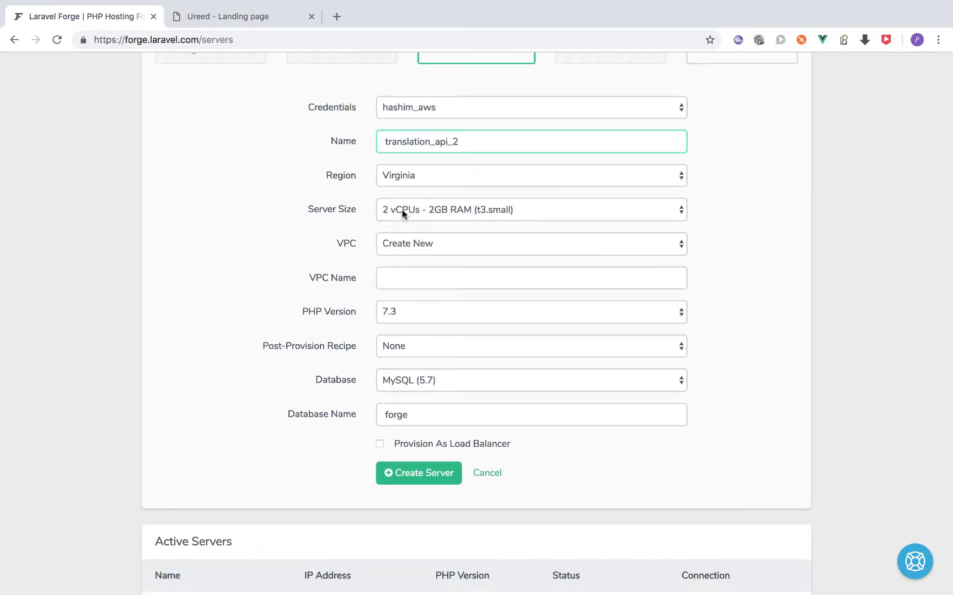
pyautogui.click(402, 211)
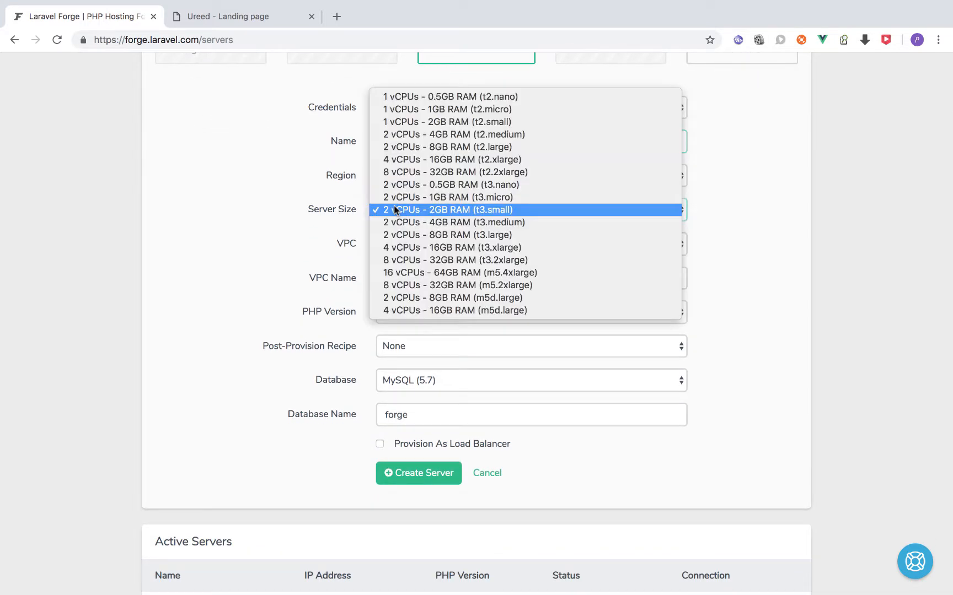
pyautogui.click(397, 260)
pyautogui.scroll(-1, 458, 302)
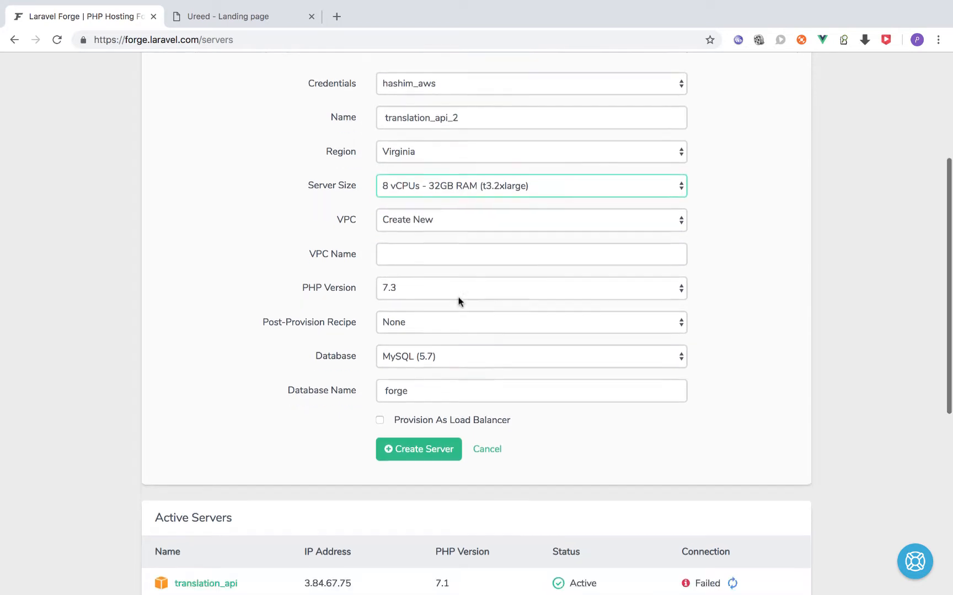
pyautogui.scroll(-2, 458, 302)
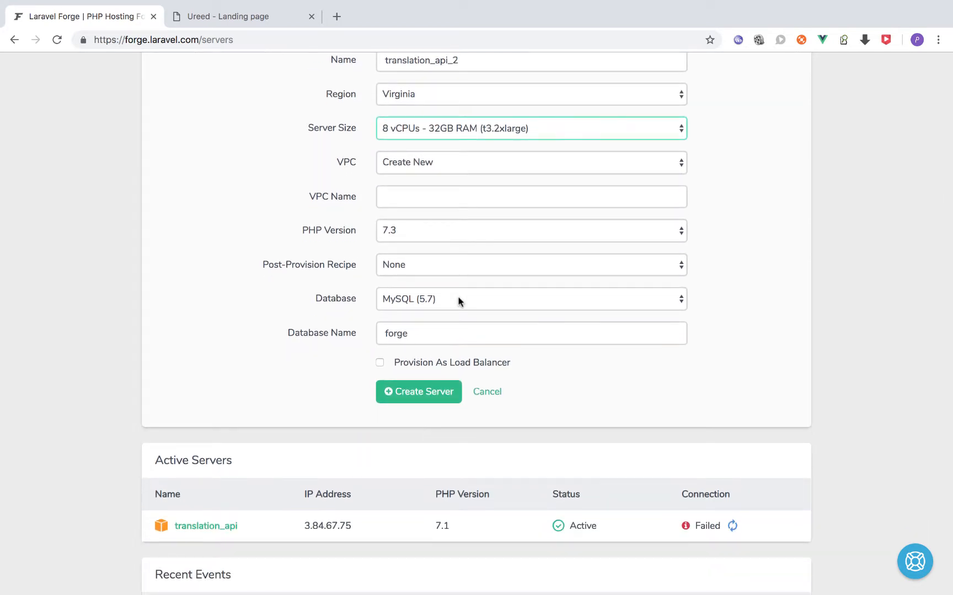
# Set the server size to 2 vCPUs - 8GB RAM (t3.large) and specify a new VPC named translation_vpc
pyautogui.click(434, 129)
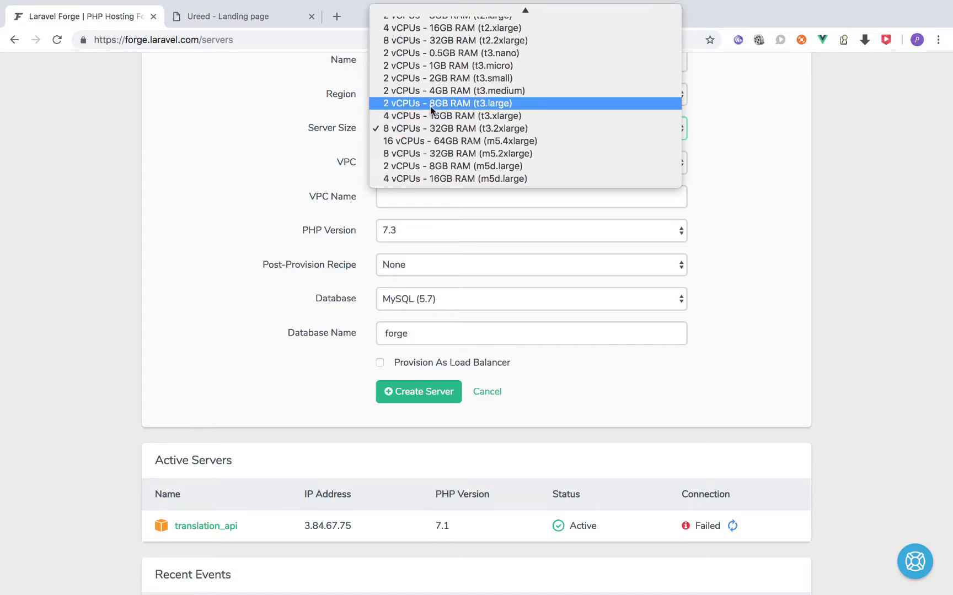
pyautogui.click(431, 104)
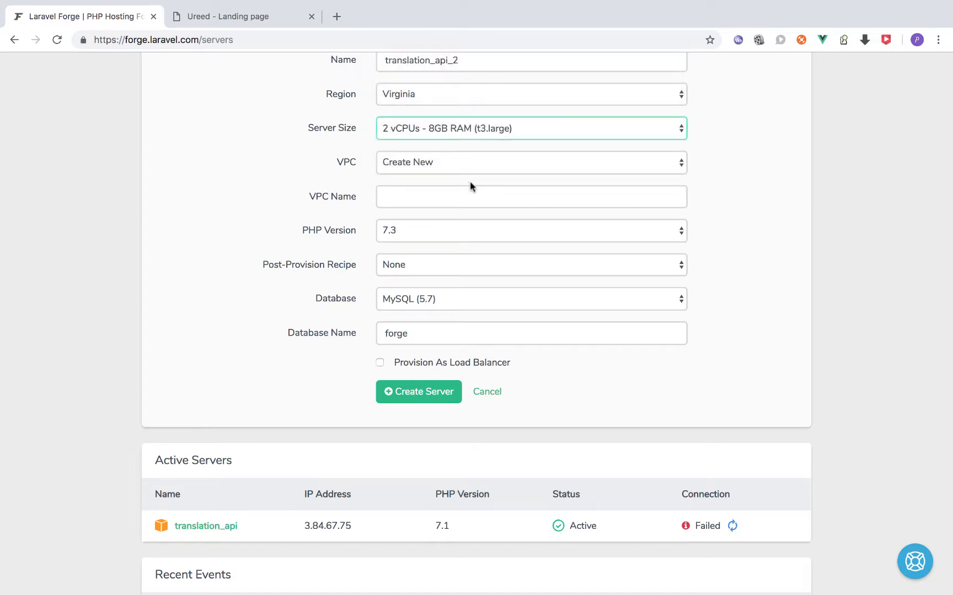
pyautogui.scroll(-1, 471, 183)
pyautogui.click(426, 157)
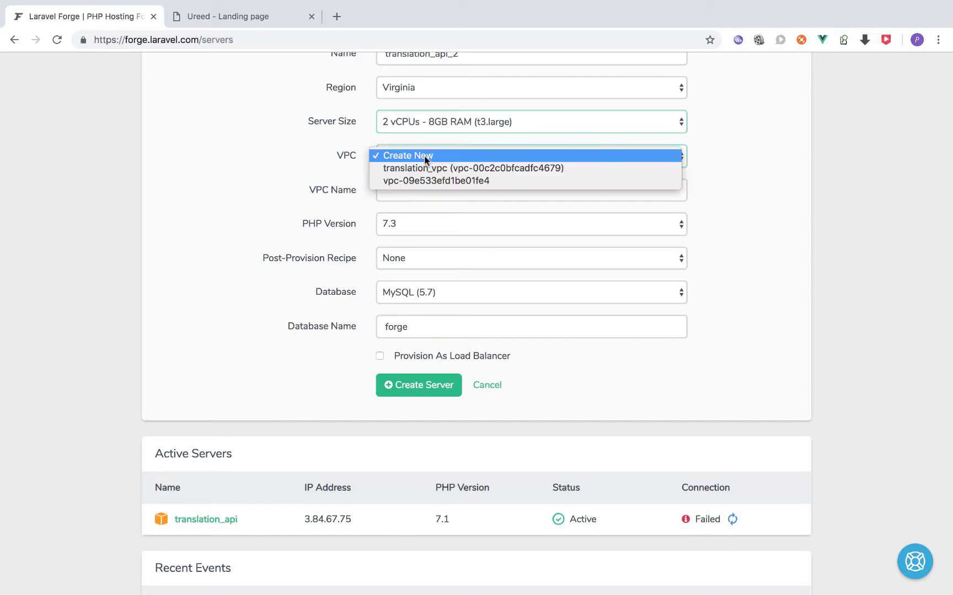
pyautogui.click(425, 157)
pyautogui.click(415, 191)
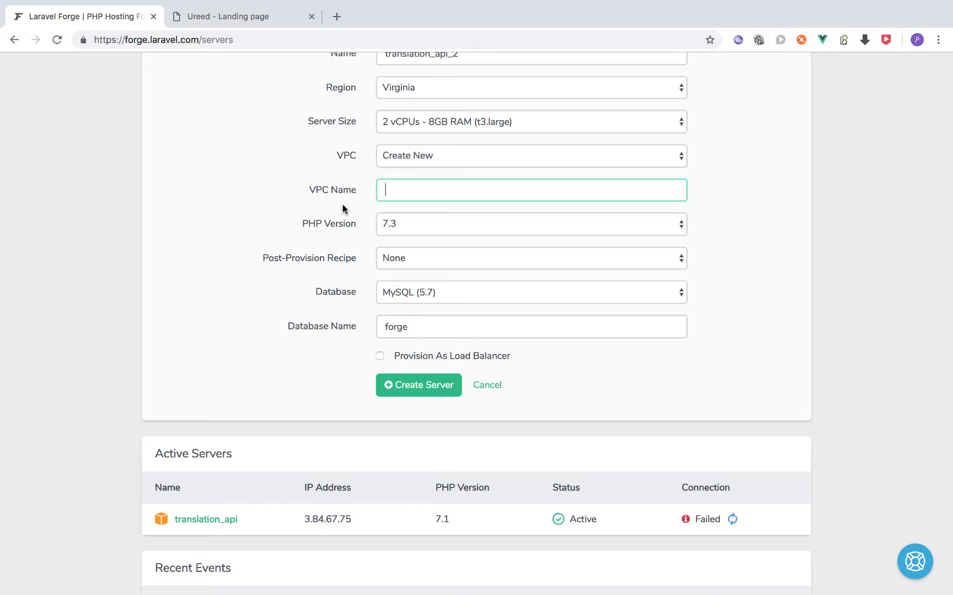
pyautogui.write('translation_vpc')
# Set the new server's PHP version to 7.1
pyautogui.click(474, 239)
pyautogui.click(458, 250)
pyautogui.scroll(-3, 351, 252)
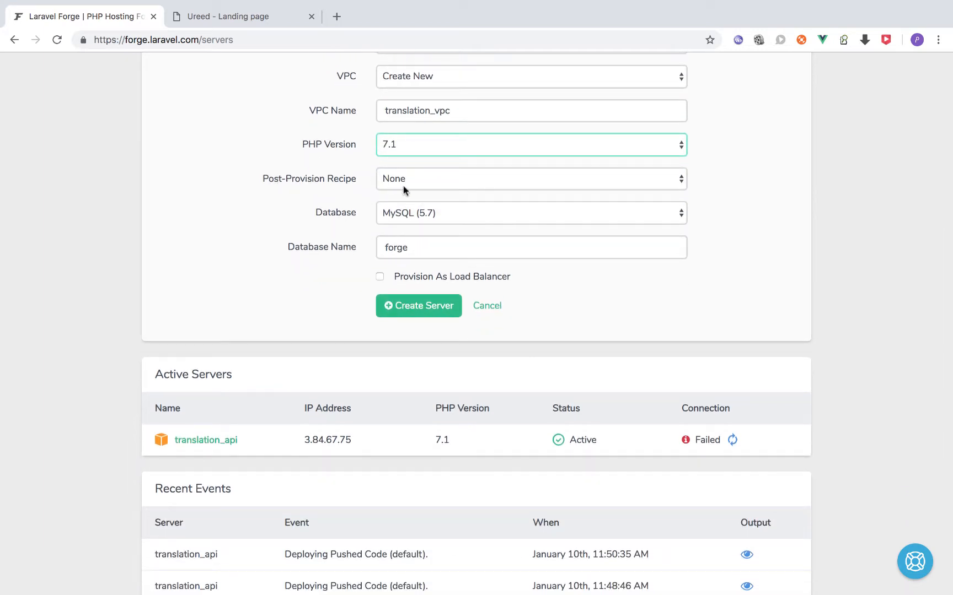
# Choose Postgres (11) with a database named translation, and create the server
pyautogui.click(406, 216)
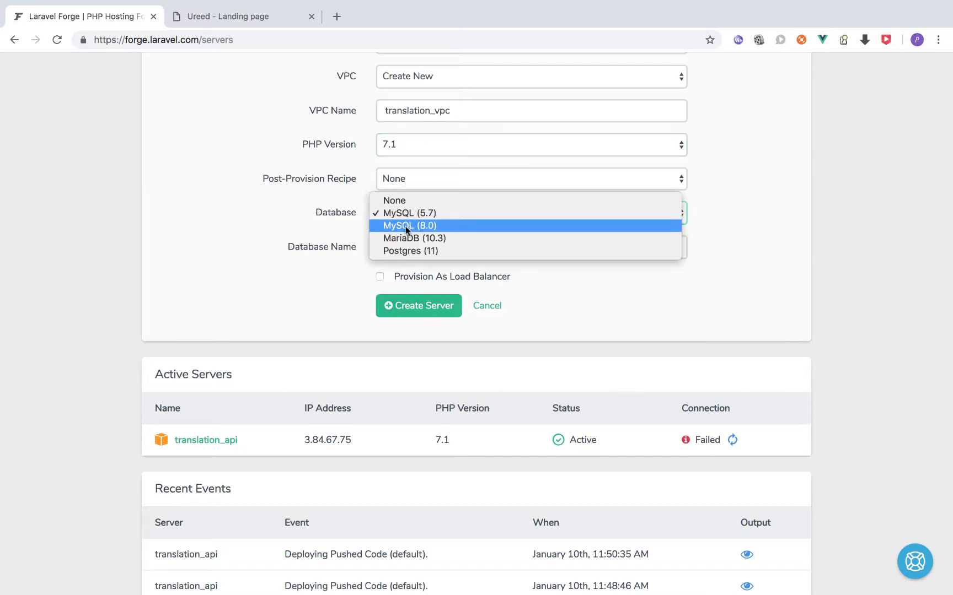
pyautogui.click(396, 252)
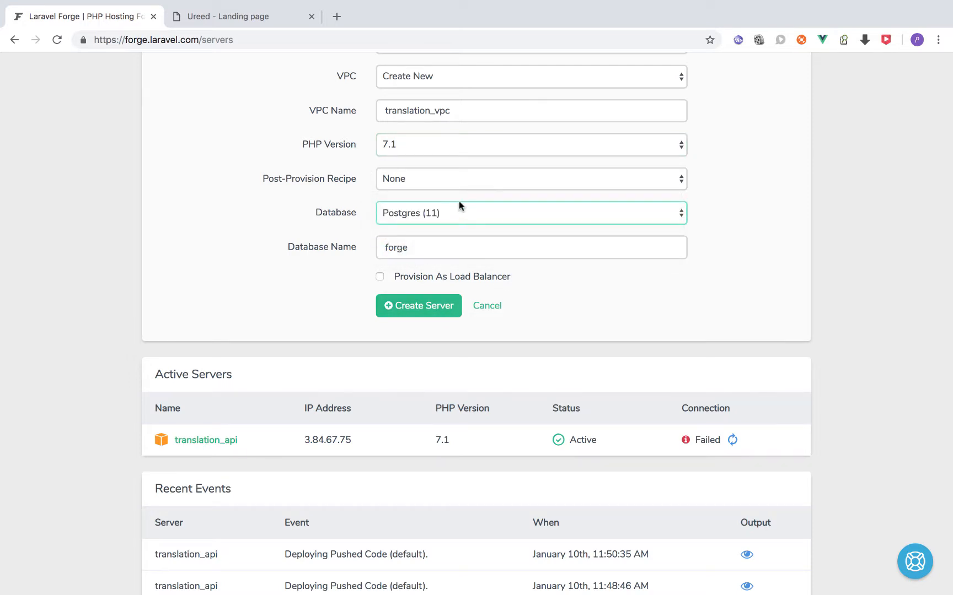
pyautogui.click(402, 256)
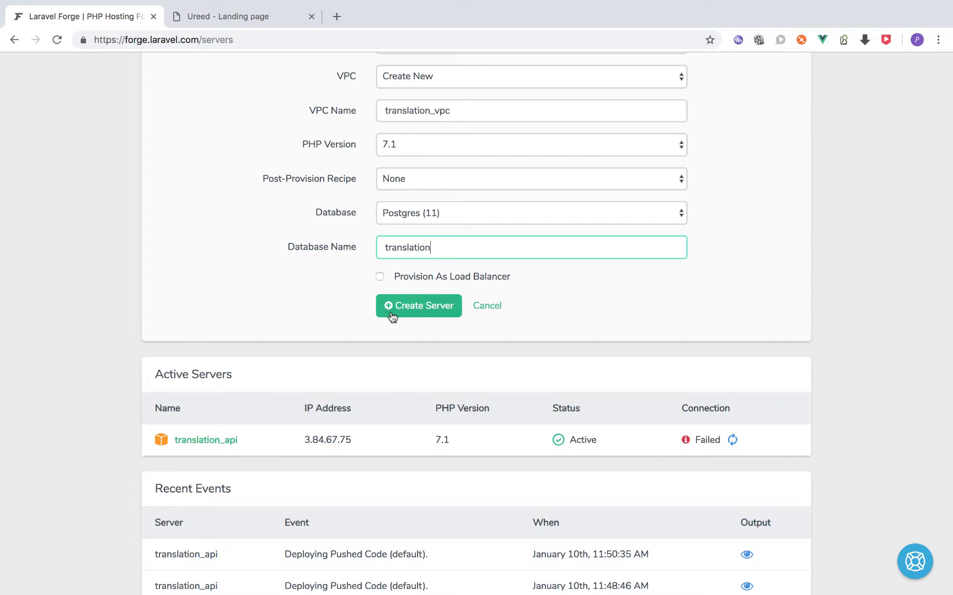
pyautogui.click(419, 313)
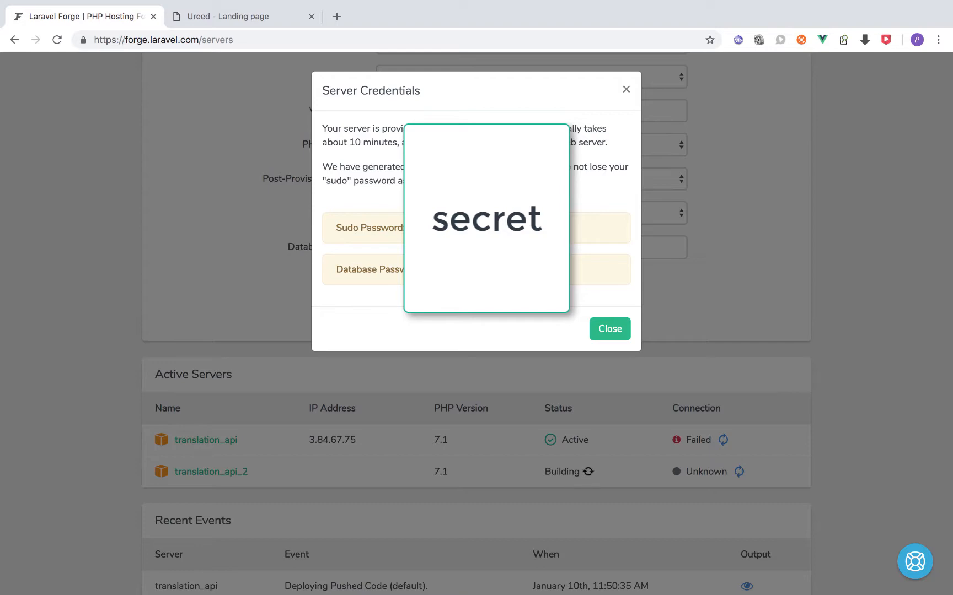
# Switch to Notes, start a note labelled sudo for the generated server credentials, and return to Forge's active servers list
pyautogui.hotkey('ctrl', 'Left')
pyautogui.write('sudo')
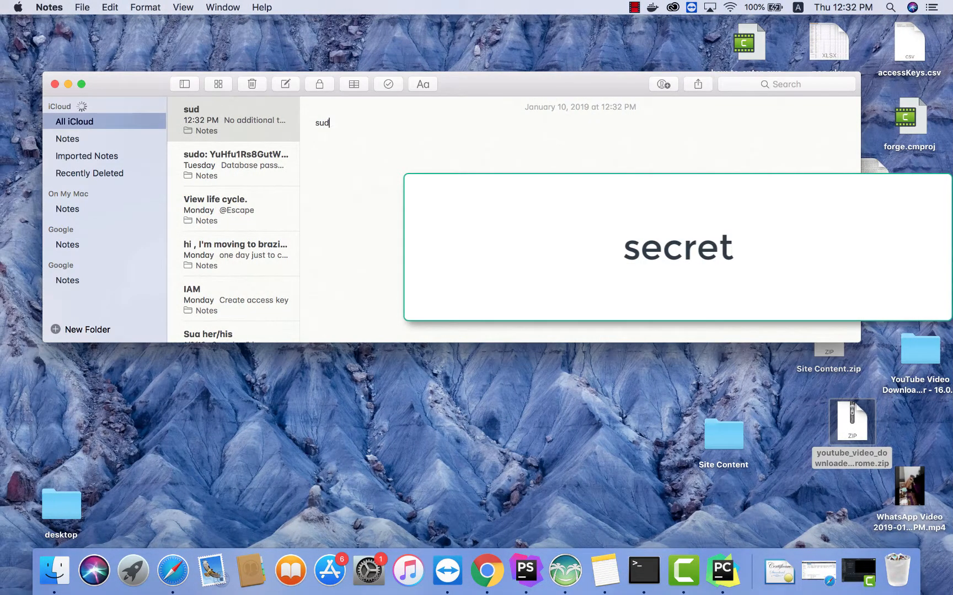
pyautogui.hotkey('ctrl', 'Right')
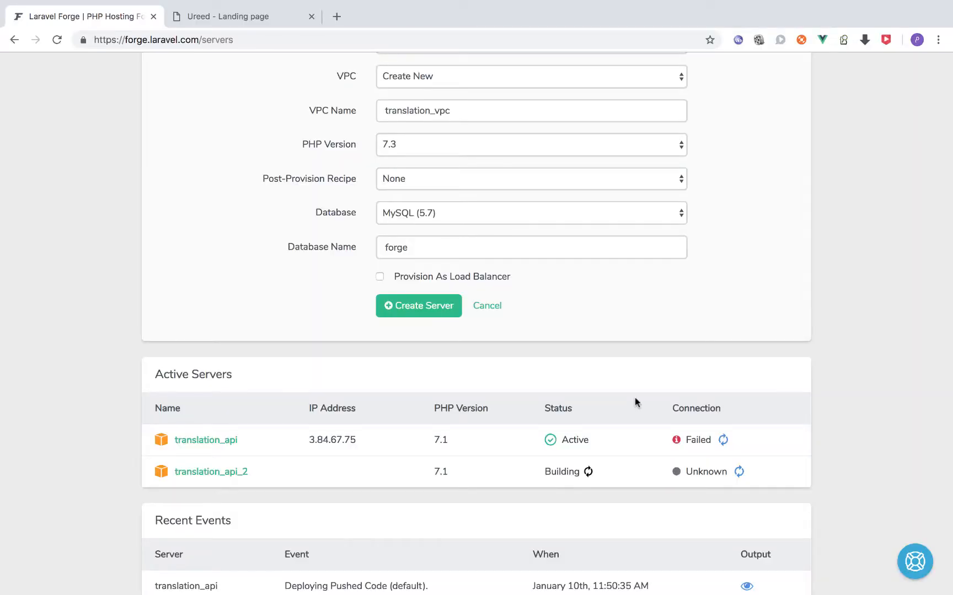
pyautogui.scroll(-2, 507, 486)
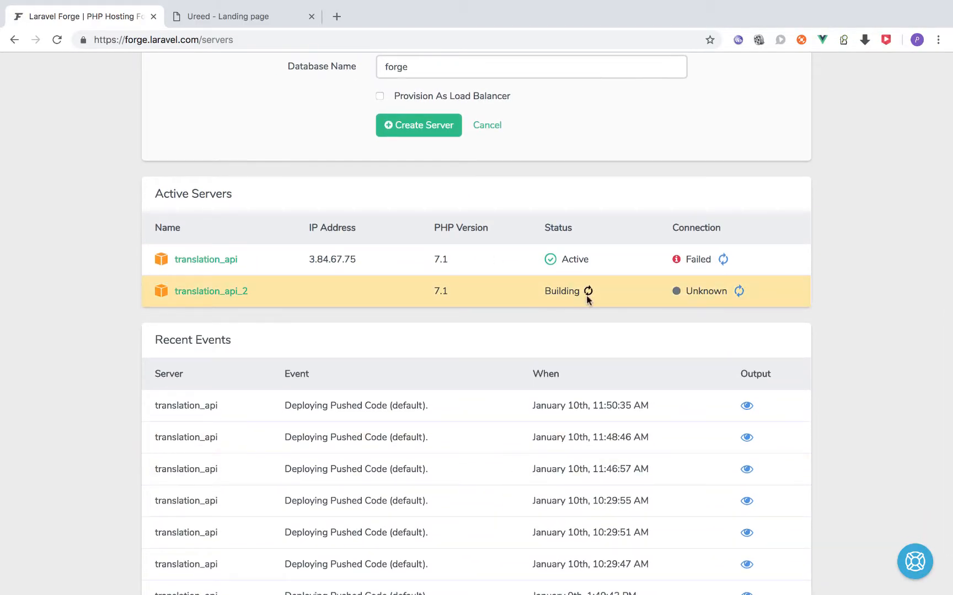
# Open the AWS website in a new browser tab and go to the AWS Management Console, dismissing the break reminder
pyautogui.click(336, 16)
pyautogui.write('aw')
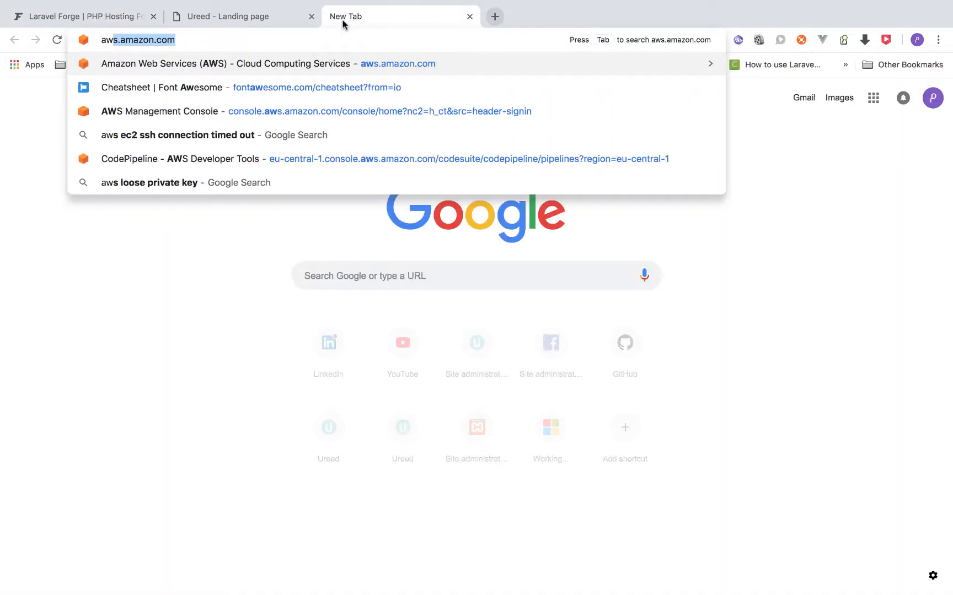
pyautogui.press('Return')
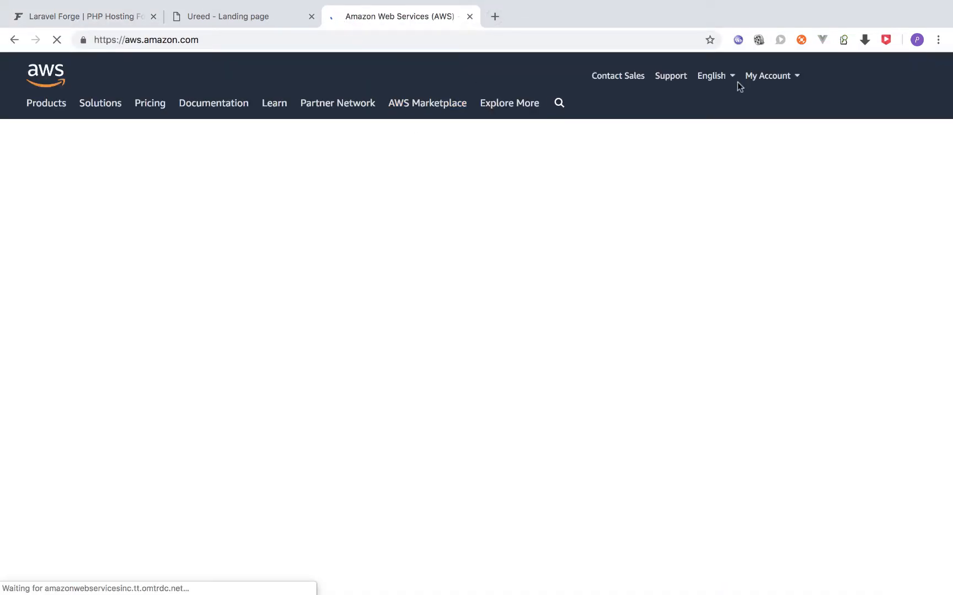
pyautogui.click(772, 81)
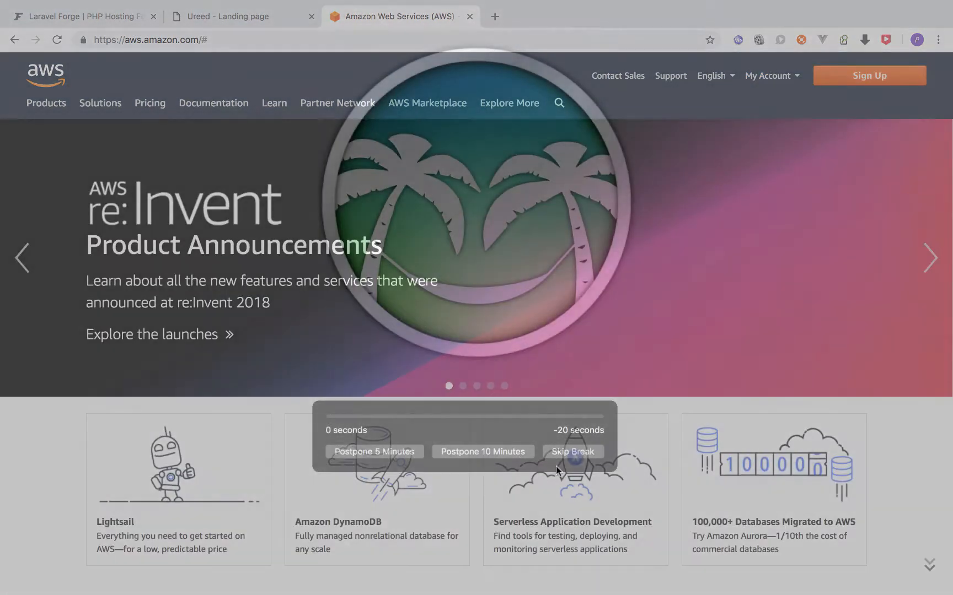
pyautogui.click(582, 452)
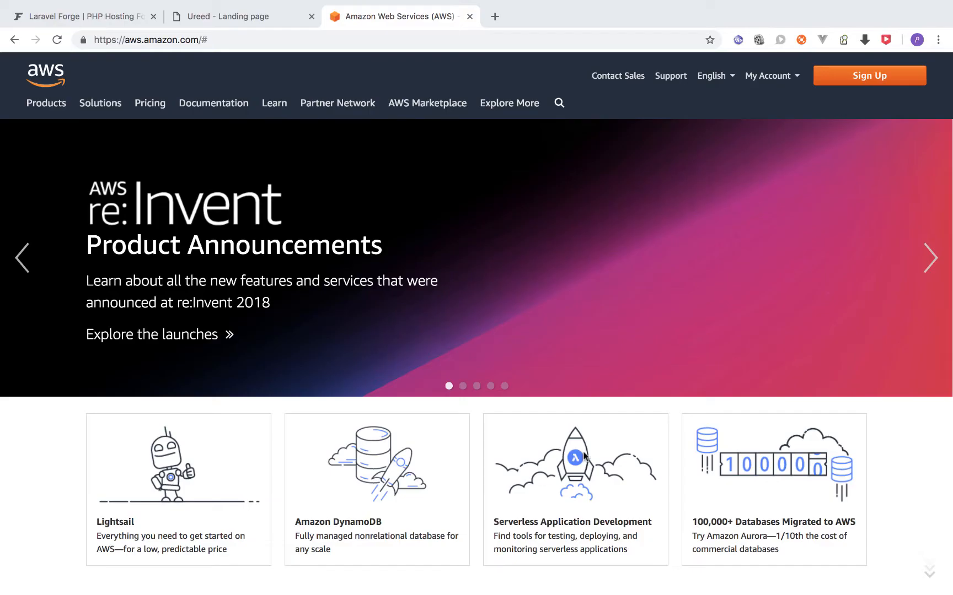
pyautogui.moveTo(767, 80)
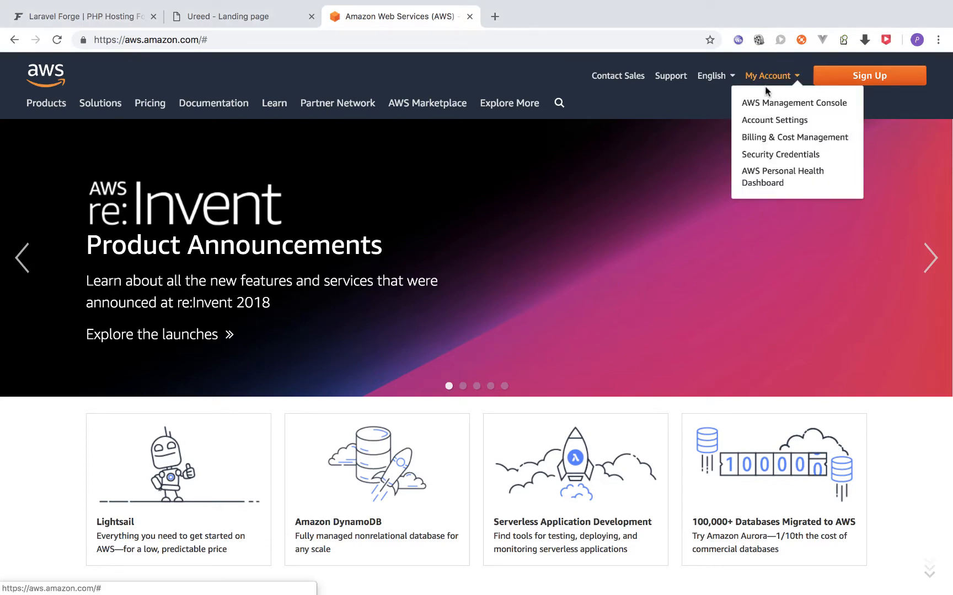
pyautogui.click(764, 105)
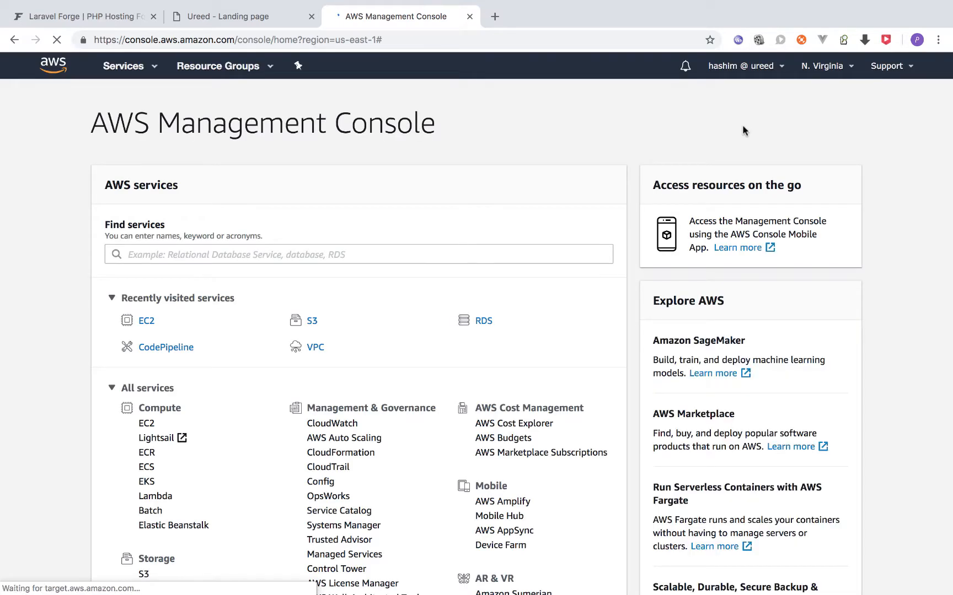
# Open the list of running EC2 instances and examine the name and status checks of the translation_api_2 instance
pyautogui.click(147, 321)
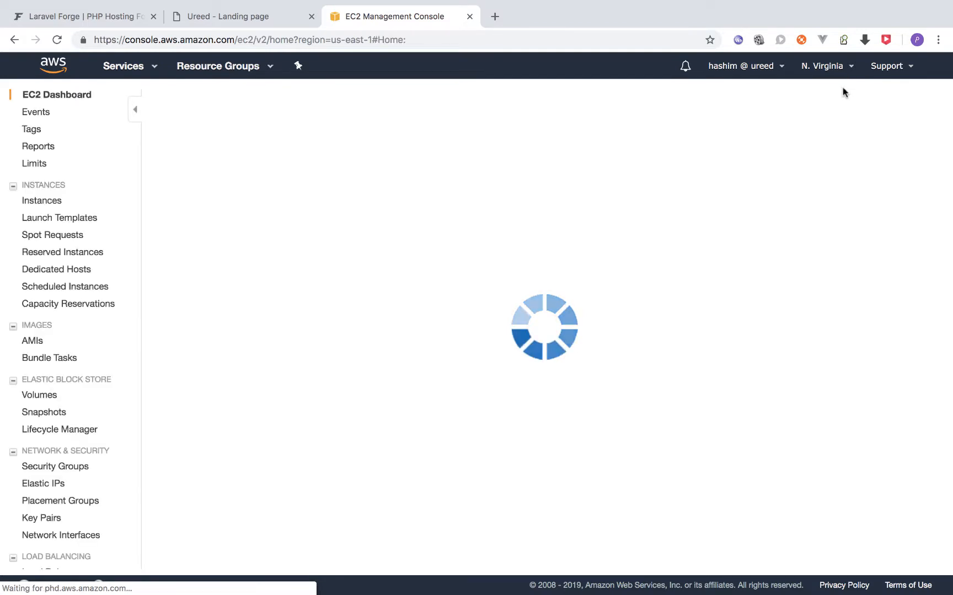
pyautogui.click(255, 144)
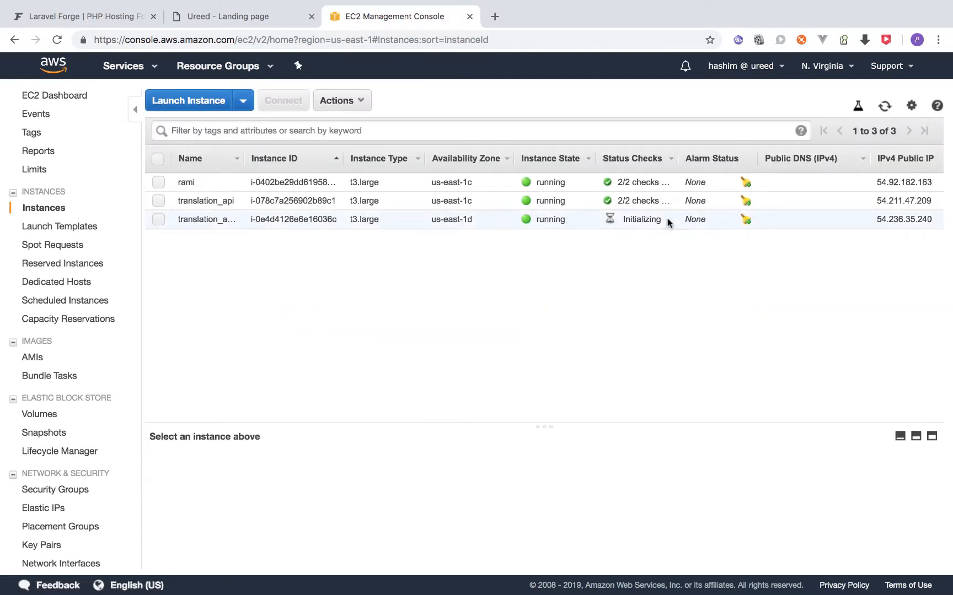
pyautogui.click(202, 223)
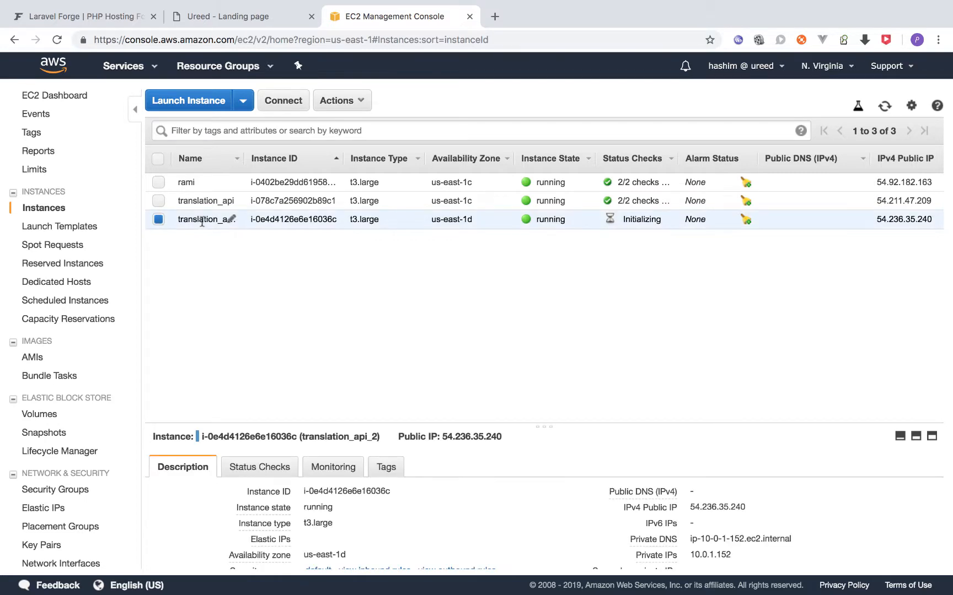
pyautogui.doubleClick(203, 220)
pyautogui.click(229, 220)
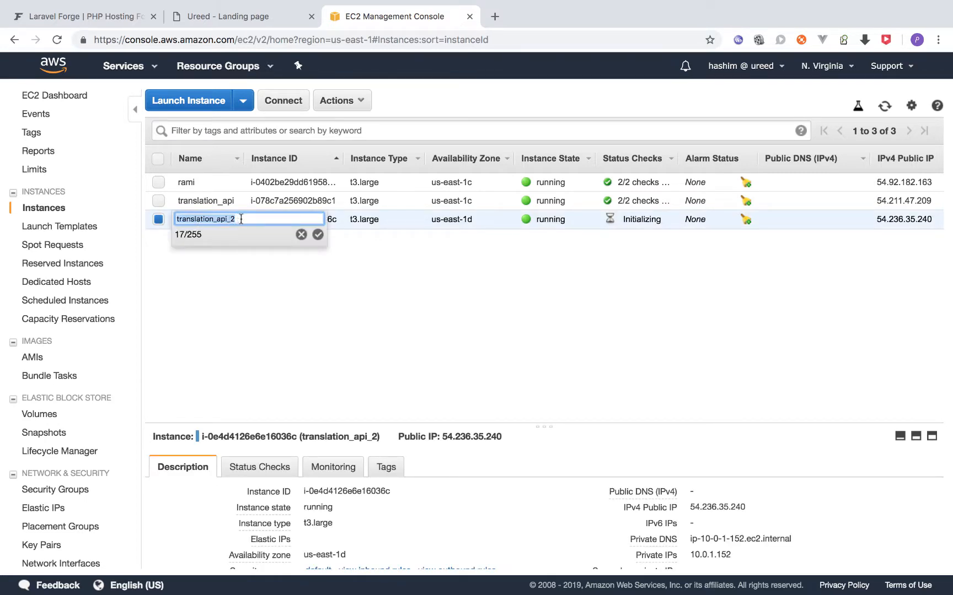
pyautogui.click(644, 245)
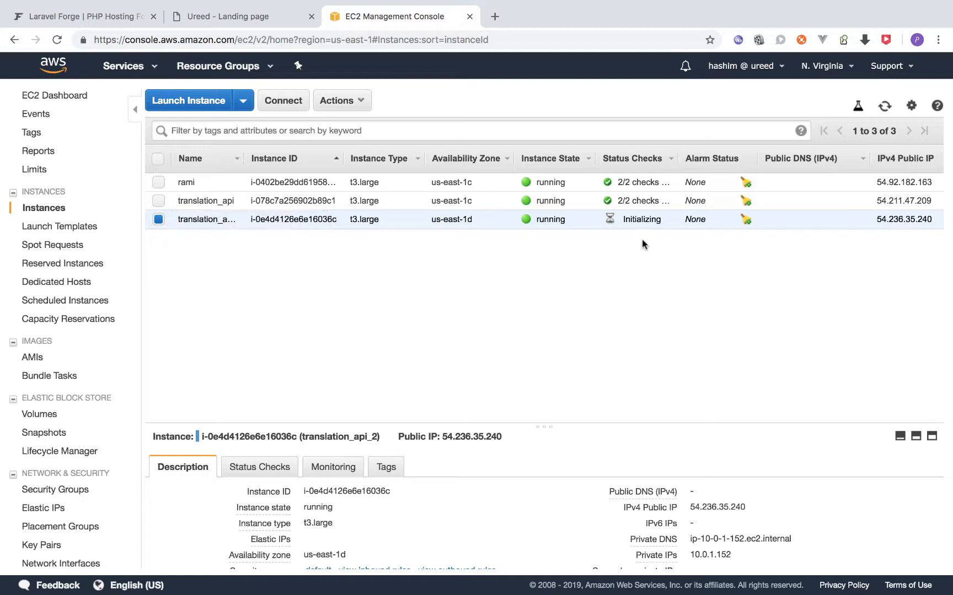
# Return to Forge and check the status and connection of translation_api_2 among the active servers
pyautogui.click(190, 18)
pyautogui.click(106, 17)
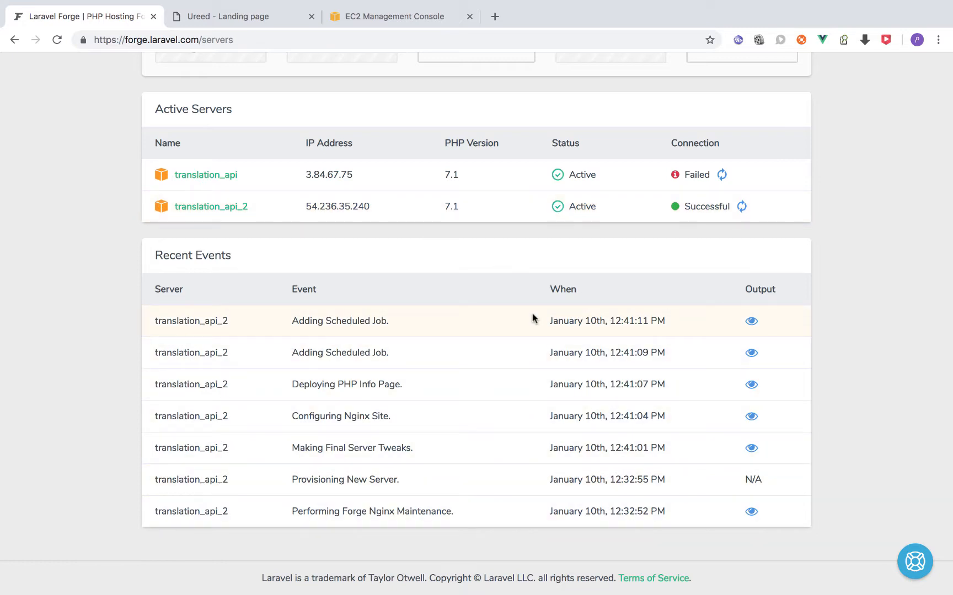
pyautogui.scroll(4, 533, 318)
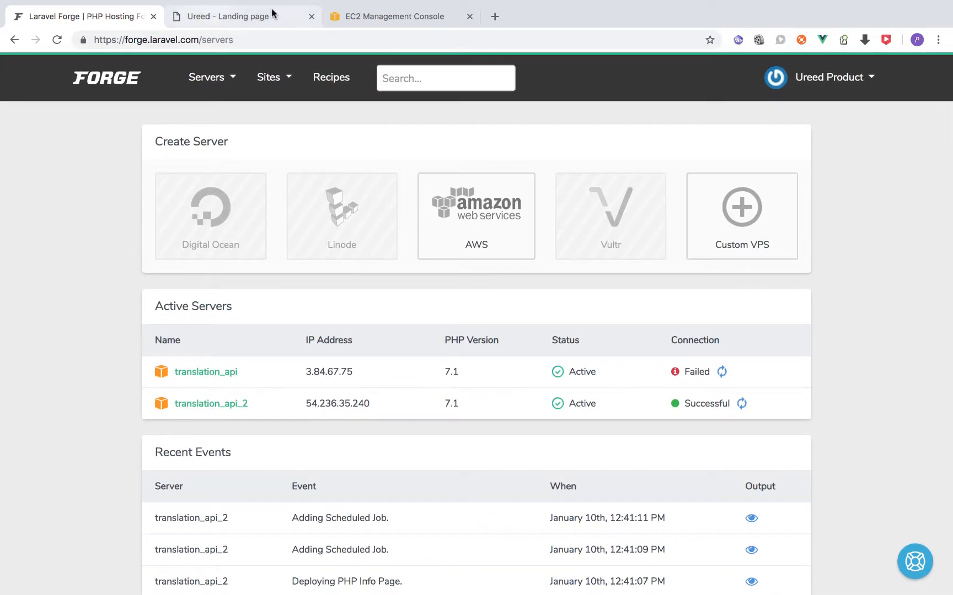
# Open GitHub in a new browser tab, filter the repositories by tran, view the translation repository, and return to Forge
pyautogui.click(494, 16)
pyautogui.write('git')
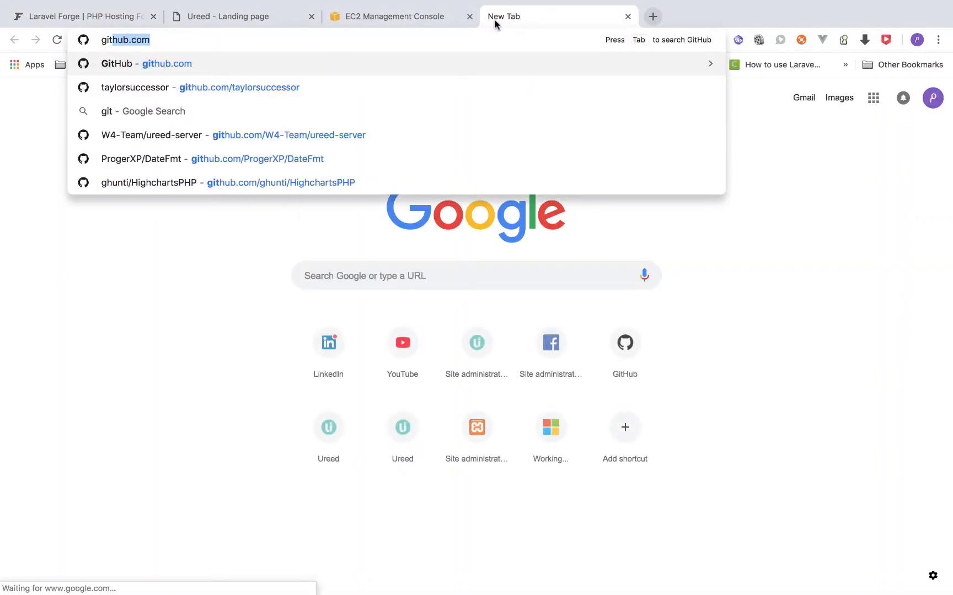
pyautogui.press('Return')
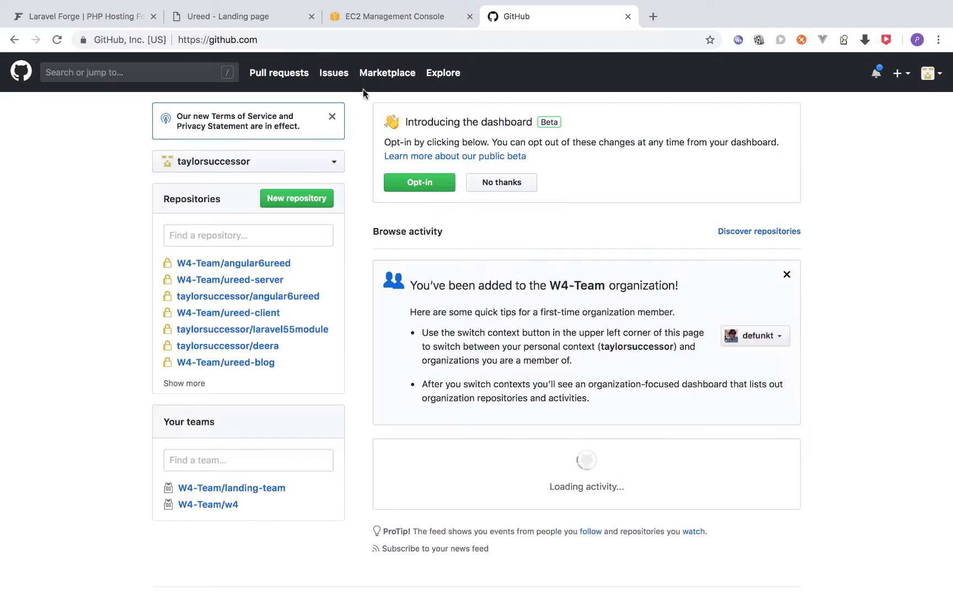
pyautogui.click(223, 234)
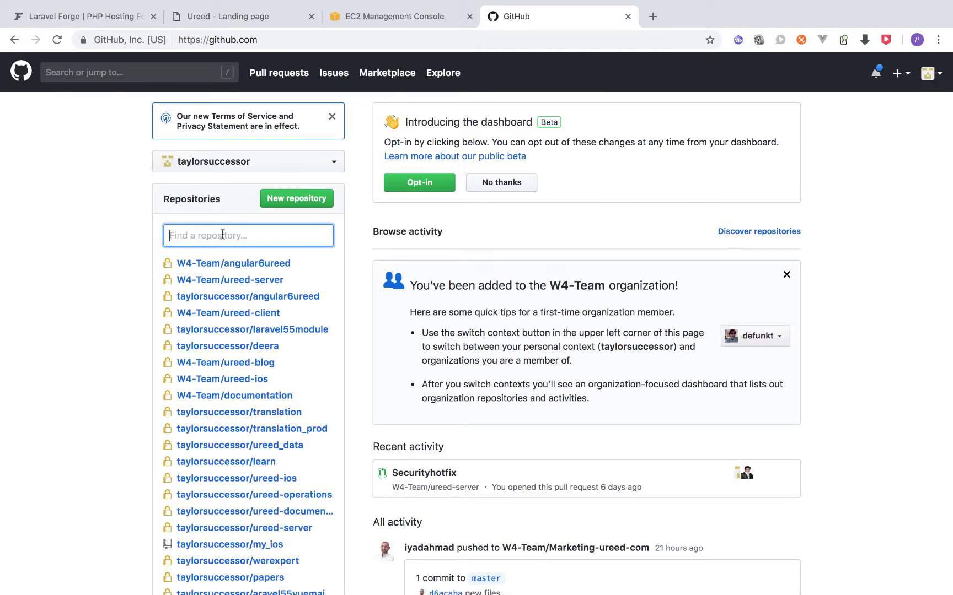
pyautogui.write('tran')
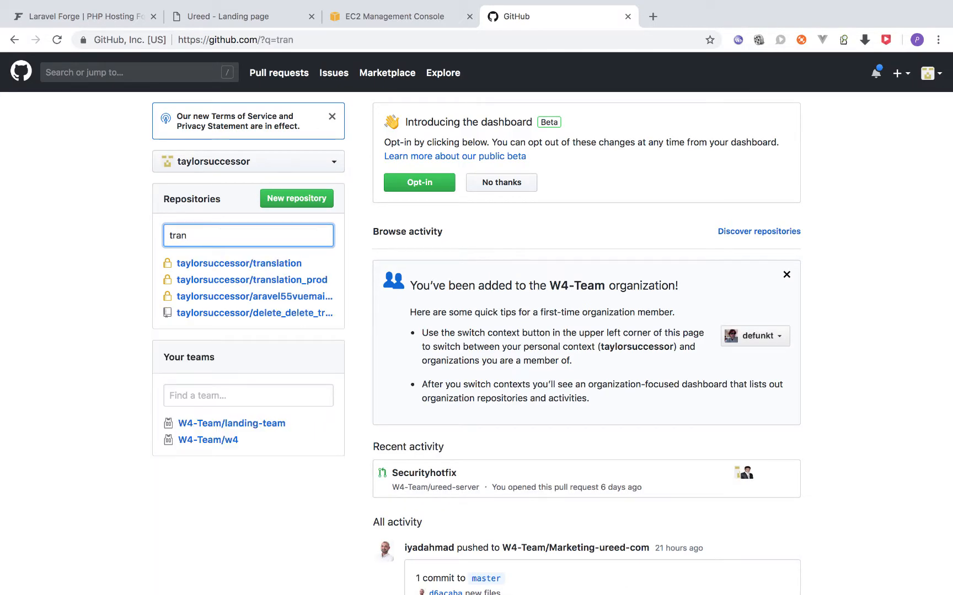
pyautogui.click(203, 263)
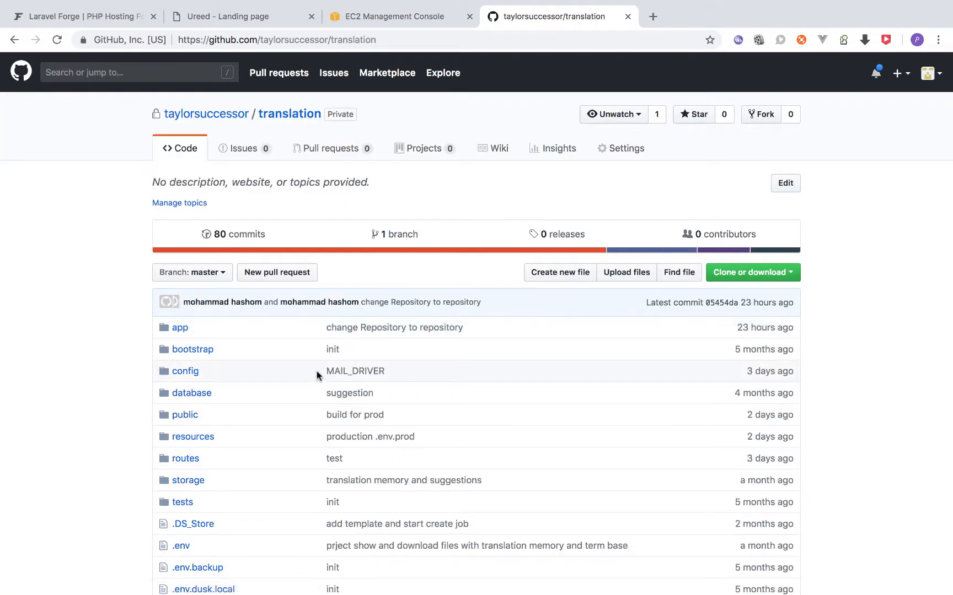
pyautogui.click(128, 20)
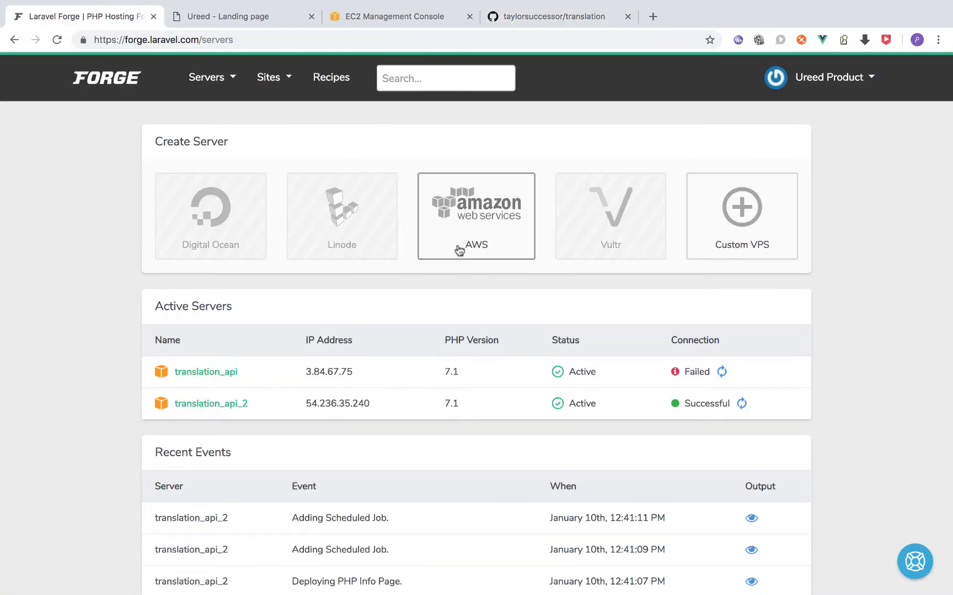
# Open the default site of the translation_api_2 server
pyautogui.scroll(-3, 417, 340)
pyautogui.scroll(3, 415, 340)
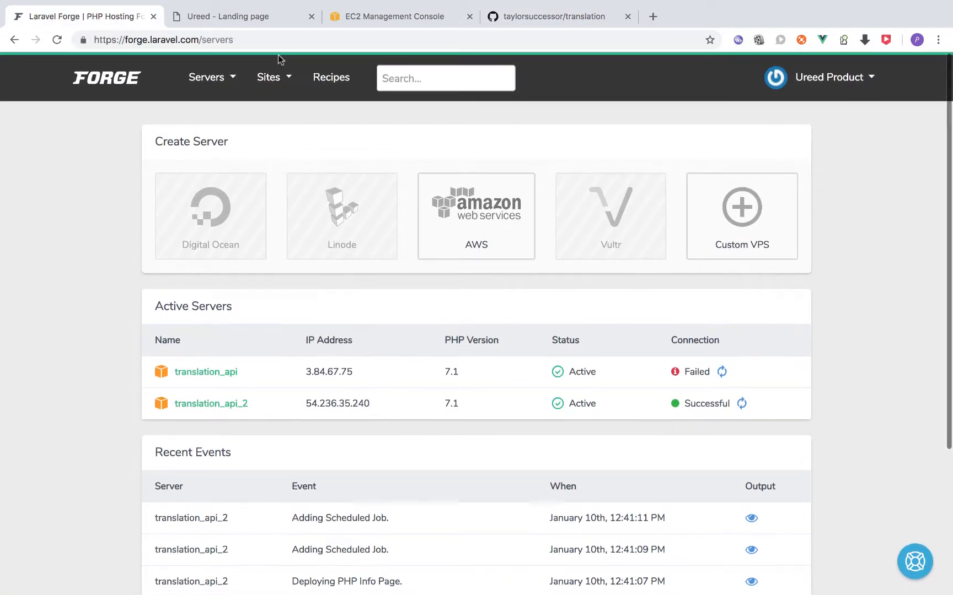
pyautogui.click(275, 78)
pyautogui.click(330, 110)
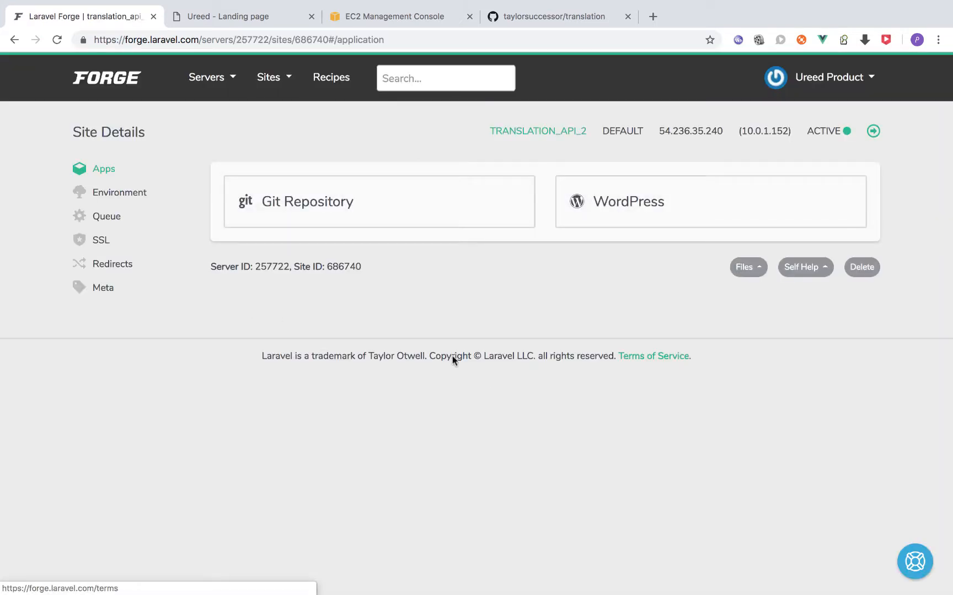
# Install the GitHub repository taylorsuccessor/translation on the site from the master branch, including its Composer dependencies
pyautogui.click(393, 216)
pyautogui.click(458, 283)
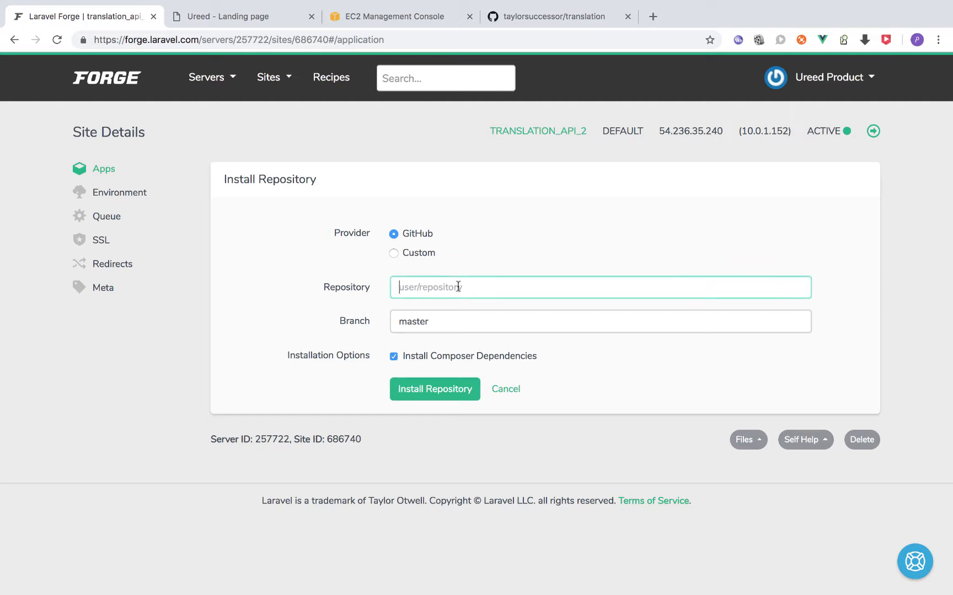
pyautogui.write('taylorsuccessor/transla')
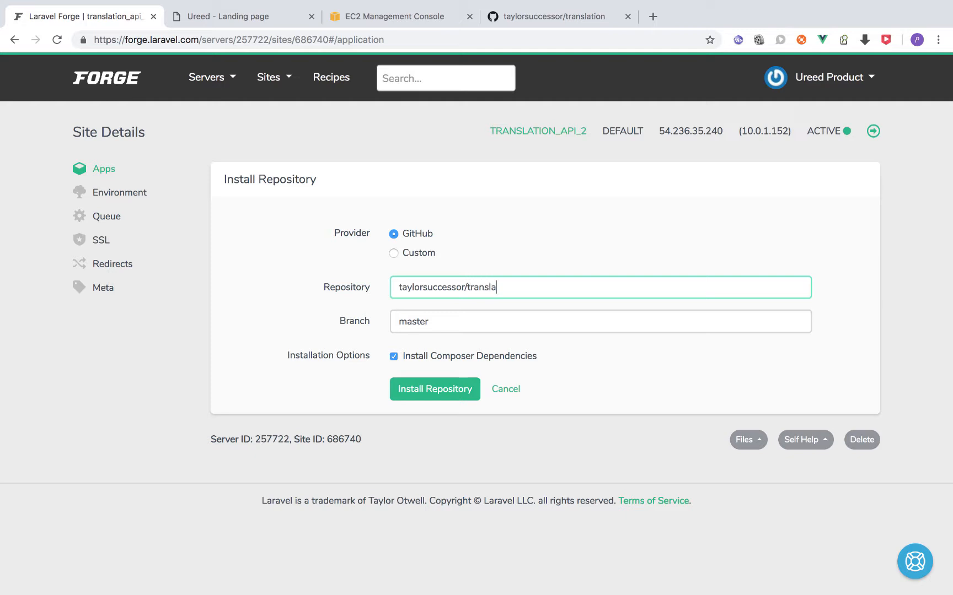
pyautogui.write('tion')
pyautogui.click(411, 394)
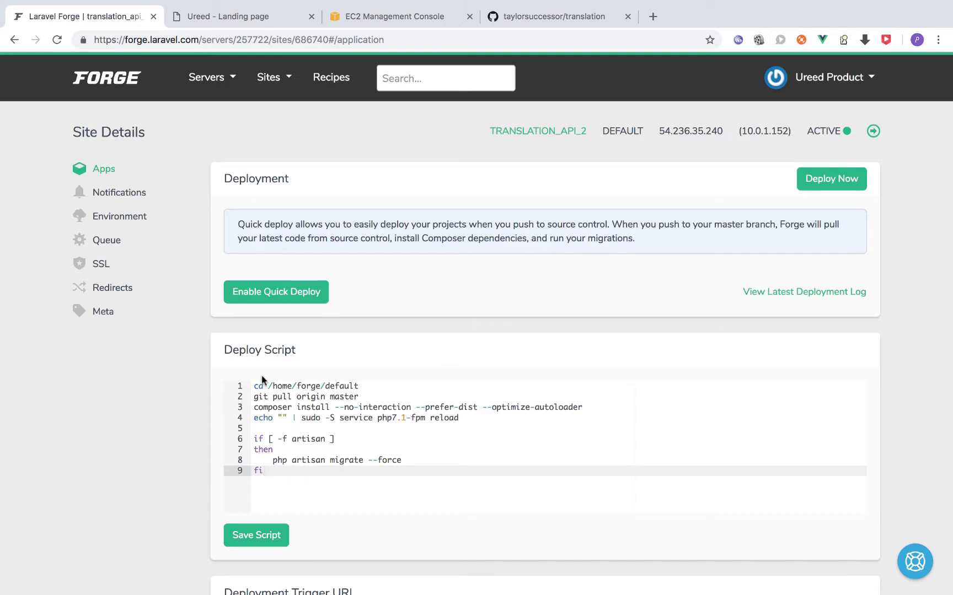
# Examine the site's default deploy script commands, looking briefly at the translation repository on GitHub
pyautogui.press('super+a')
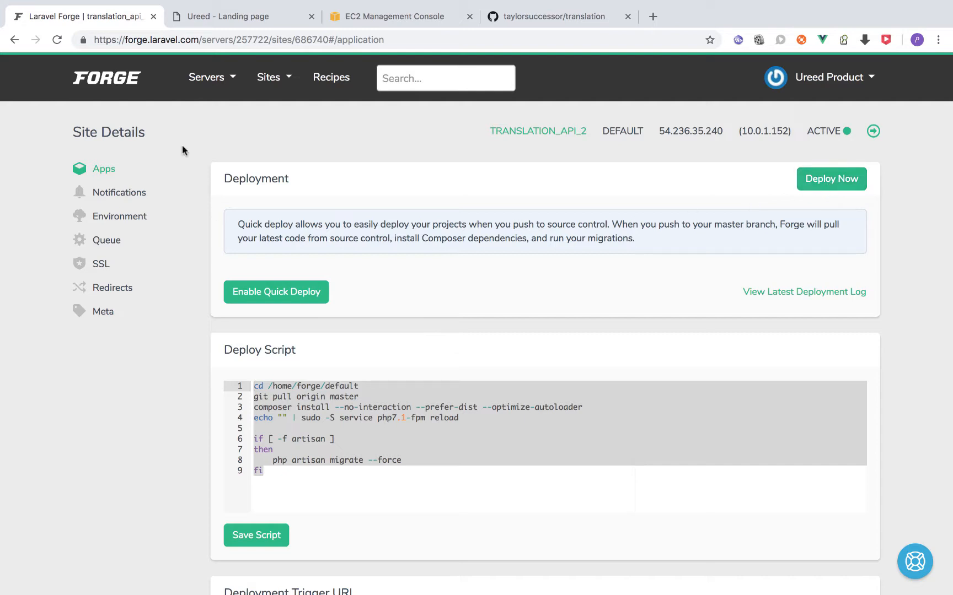
pyautogui.click(526, 17)
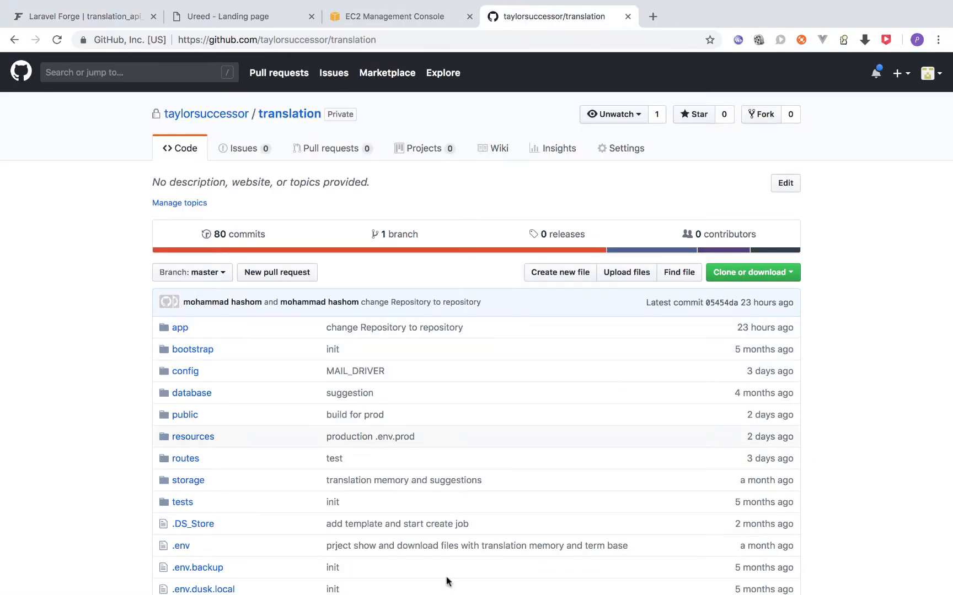
pyautogui.click(72, 20)
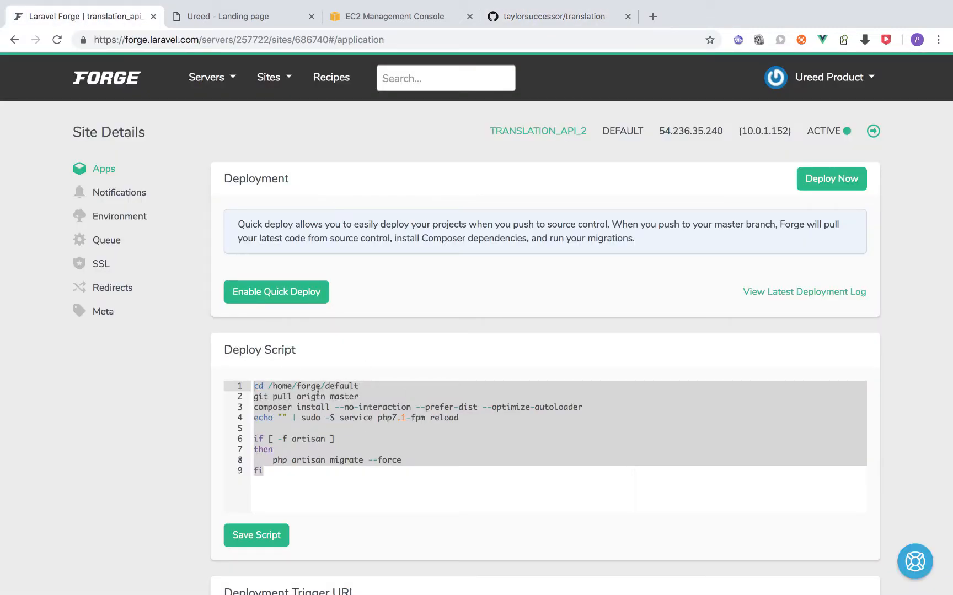
pyautogui.click(313, 475)
pyautogui.moveTo(313, 475); pyautogui.dragTo(256, 385)
# View the translation_api_2 server details, and check the translation repository's commit history on GitHub
pyautogui.click(192, 76)
pyautogui.click(521, 17)
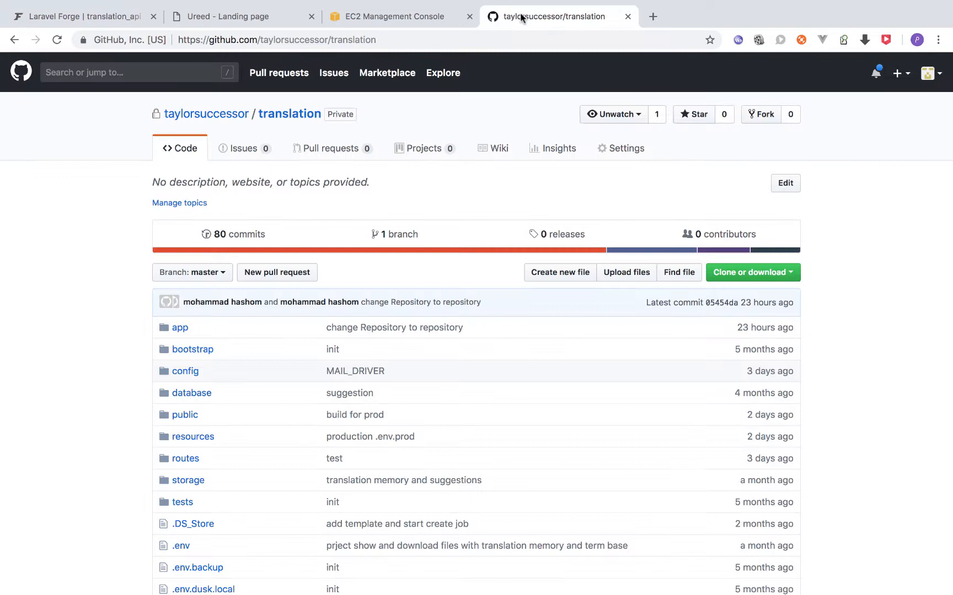
pyautogui.click(225, 235)
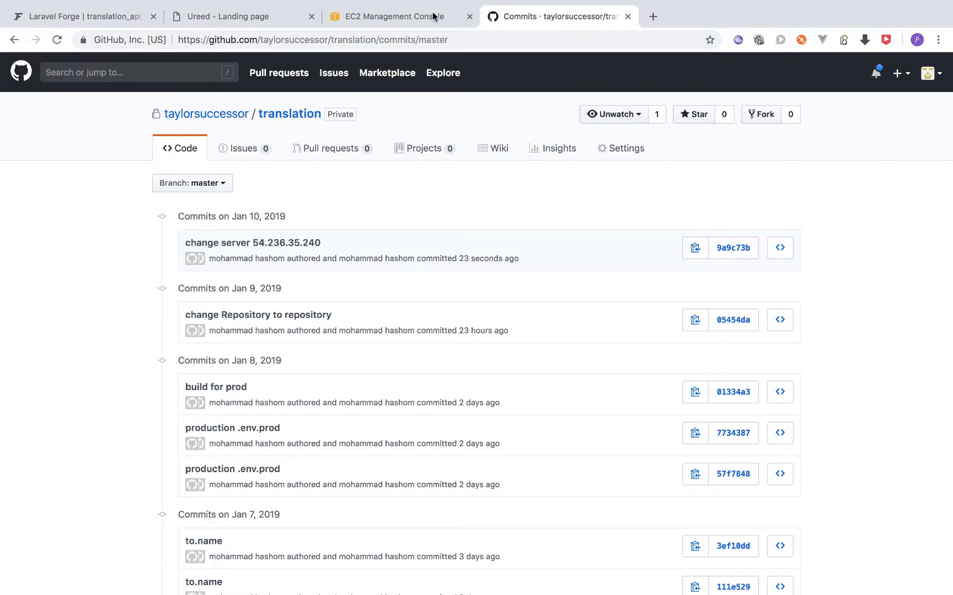
# Return to Forge, open the default site of translation_api_2 and deploy it
pyautogui.click(95, 45)
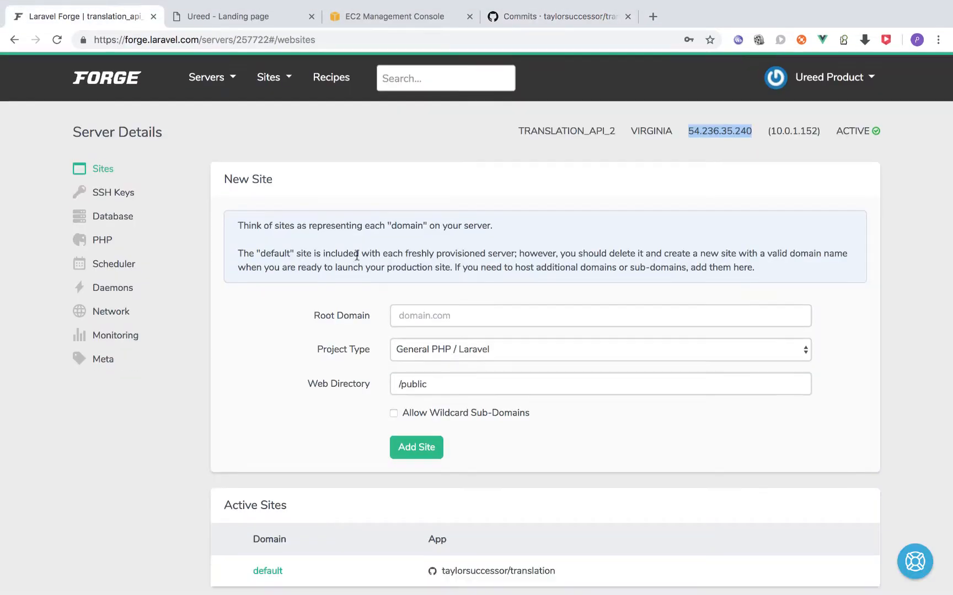
pyautogui.click(281, 89)
pyautogui.click(292, 109)
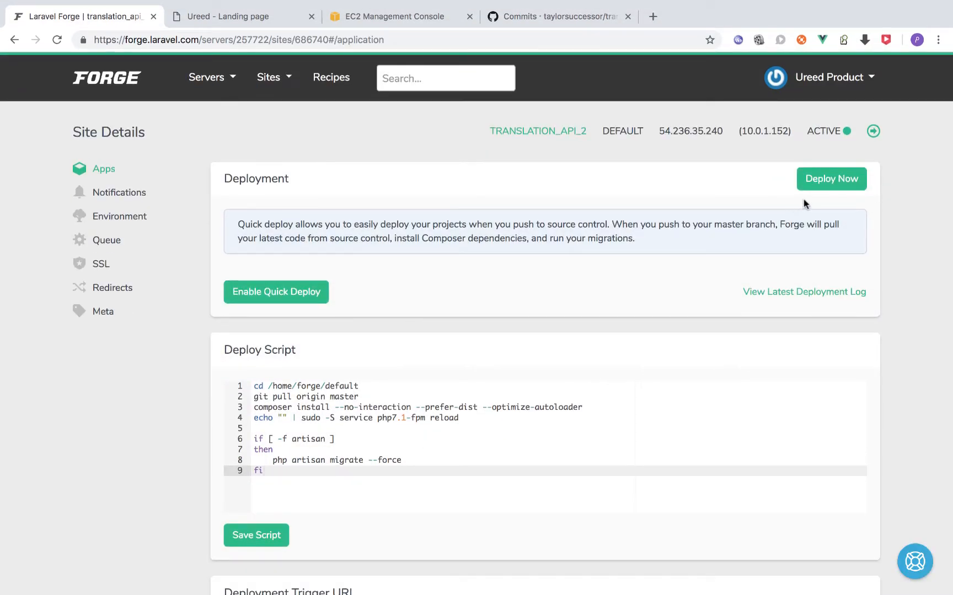
pyautogui.click(836, 182)
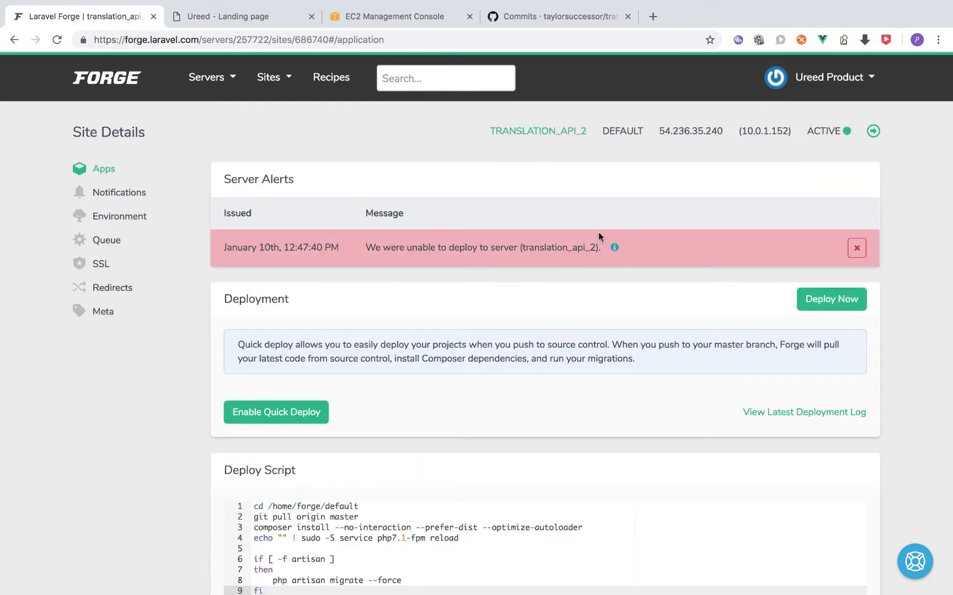
# Read the error output in the deployment alert's description and close it
pyautogui.click(614, 248)
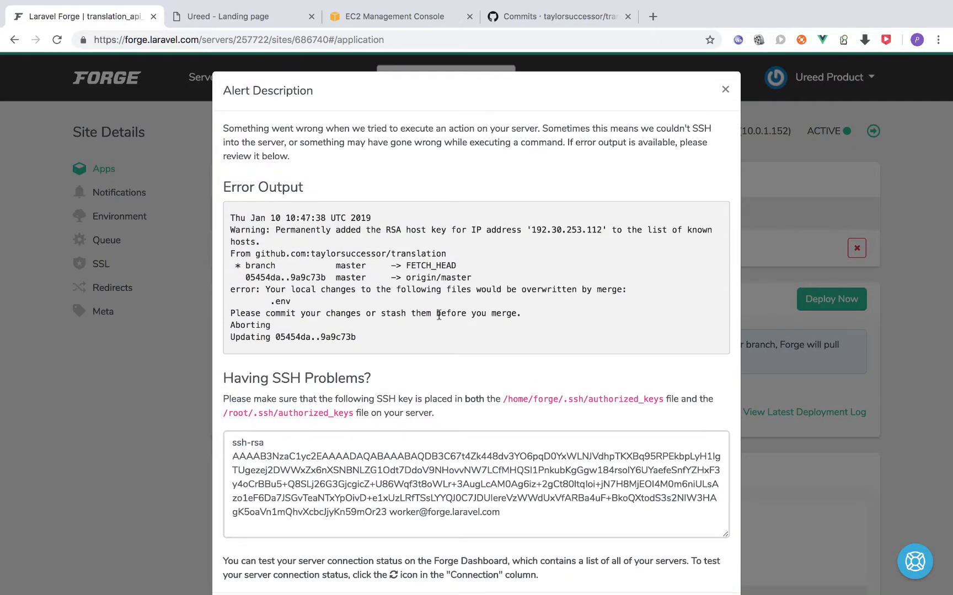
pyautogui.scroll(-2, 439, 318)
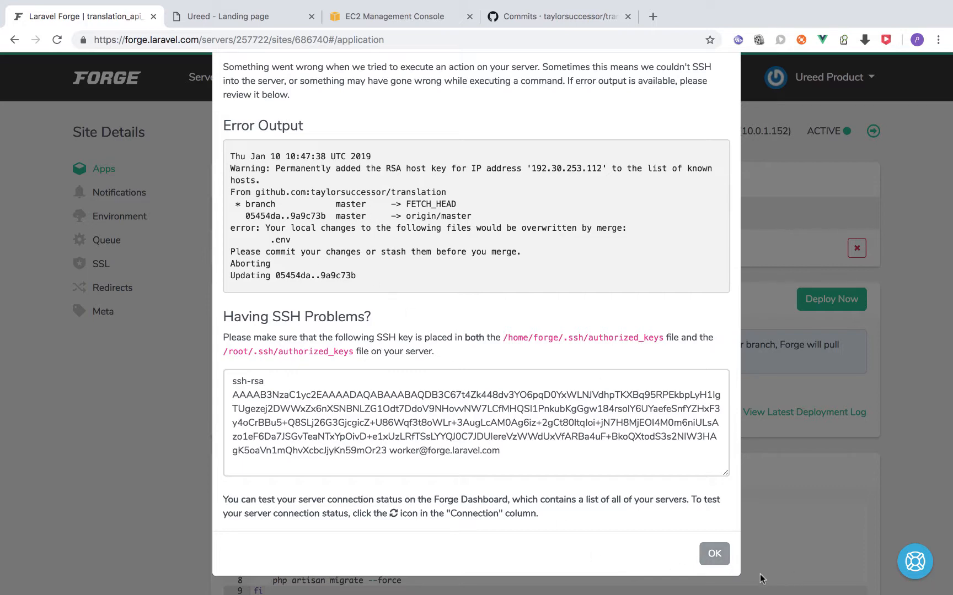
pyautogui.click(712, 553)
# Replace the site's entire deploy script with the contents of script_deploy.sh copied from the code editor
pyautogui.scroll(-2, 467, 475)
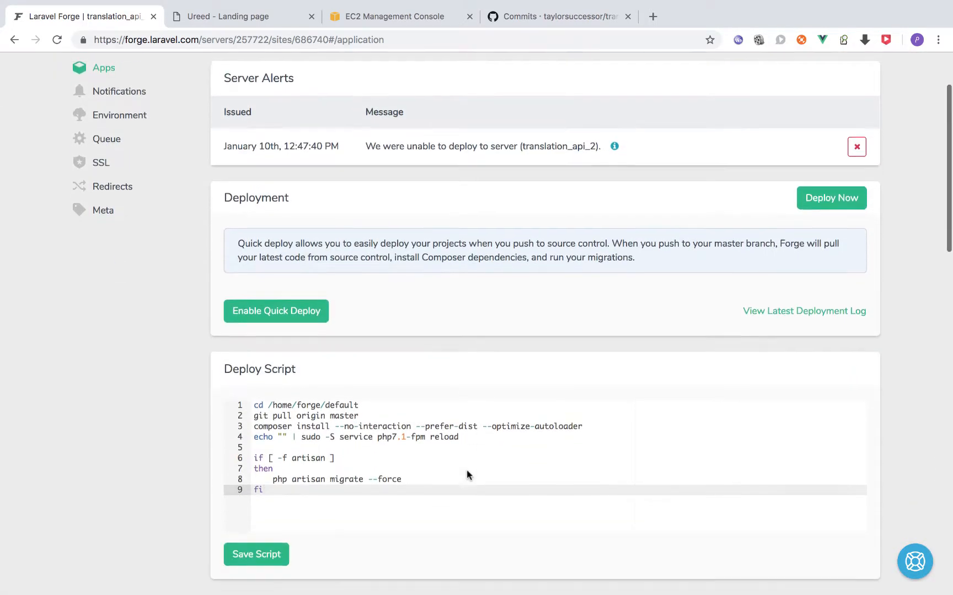
pyautogui.scroll(-1, 468, 475)
pyautogui.moveTo(273, 364); pyautogui.dragTo(368, 365)
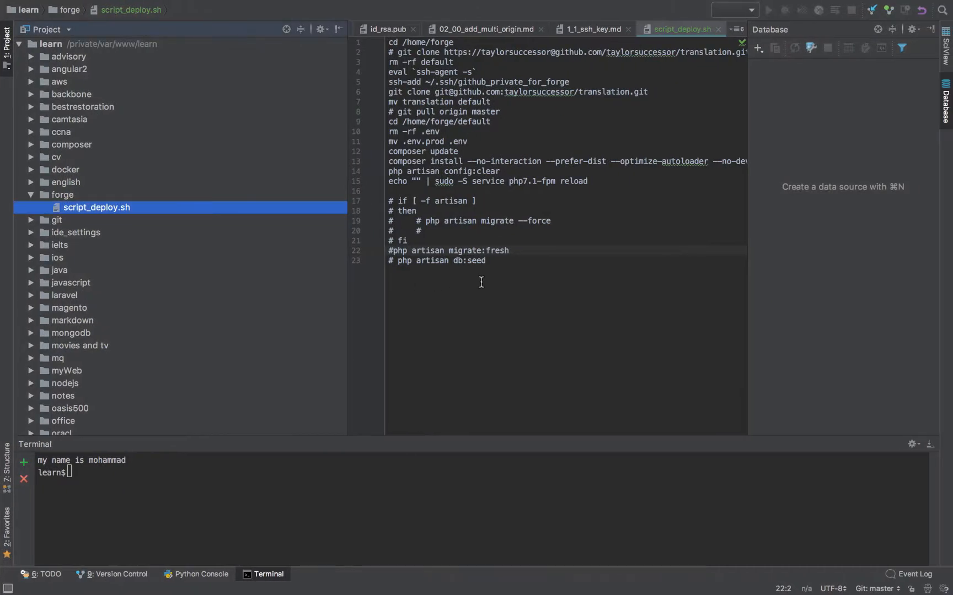
pyautogui.press('super+a')
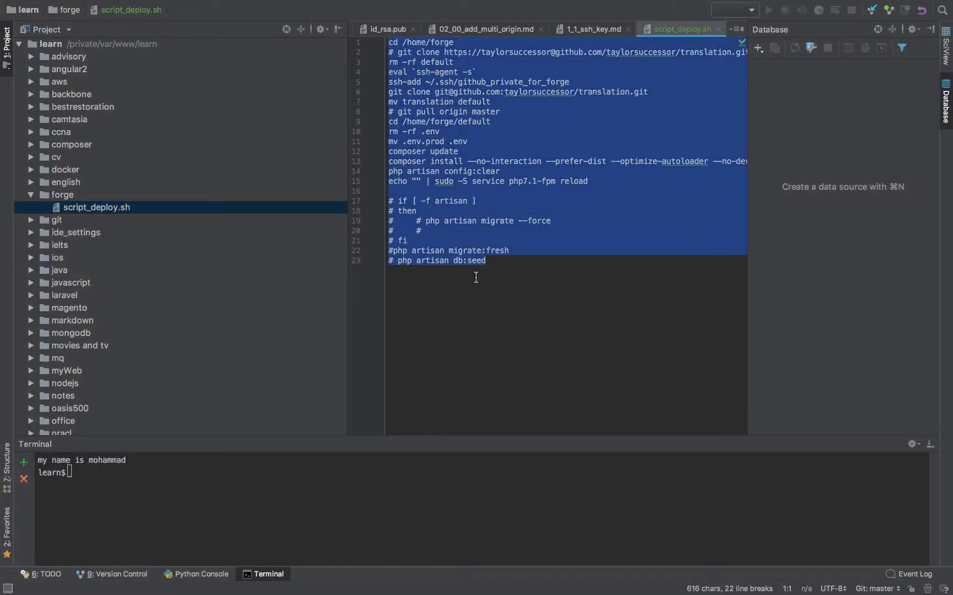
pyautogui.press('super+Tab')
pyautogui.click(378, 438)
pyautogui.press('super+a')
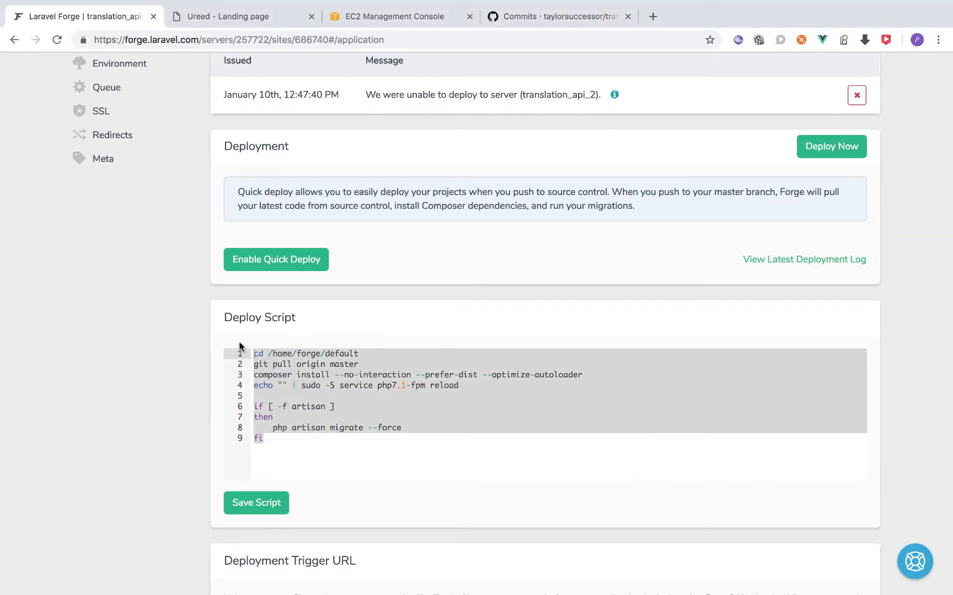
pyautogui.press('super+v')
# Review the replaced deploy script from its first to its last command and save it
pyautogui.scroll(-2, 241, 344)
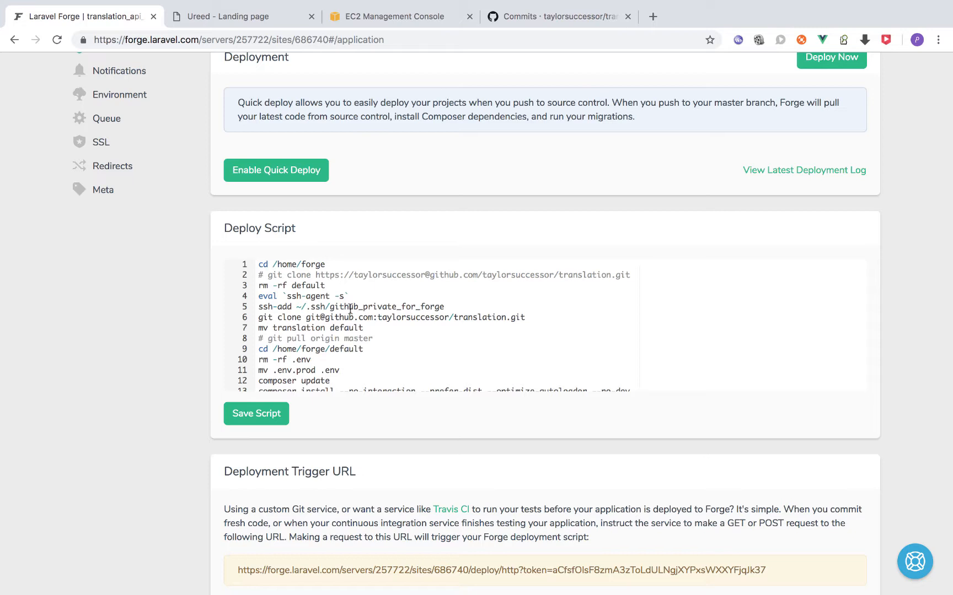
pyautogui.scroll(-3, 367, 332)
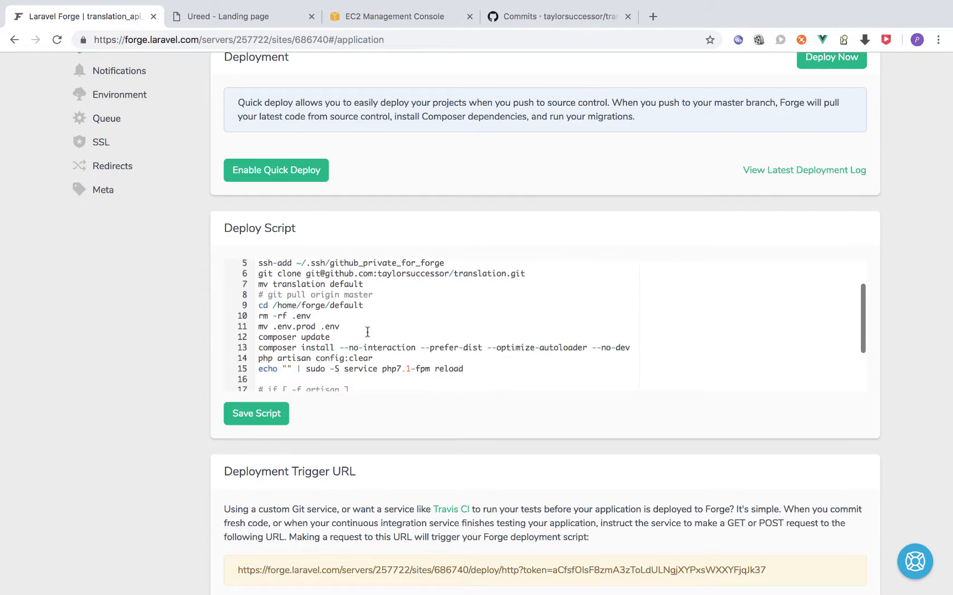
pyautogui.scroll(-2, 367, 331)
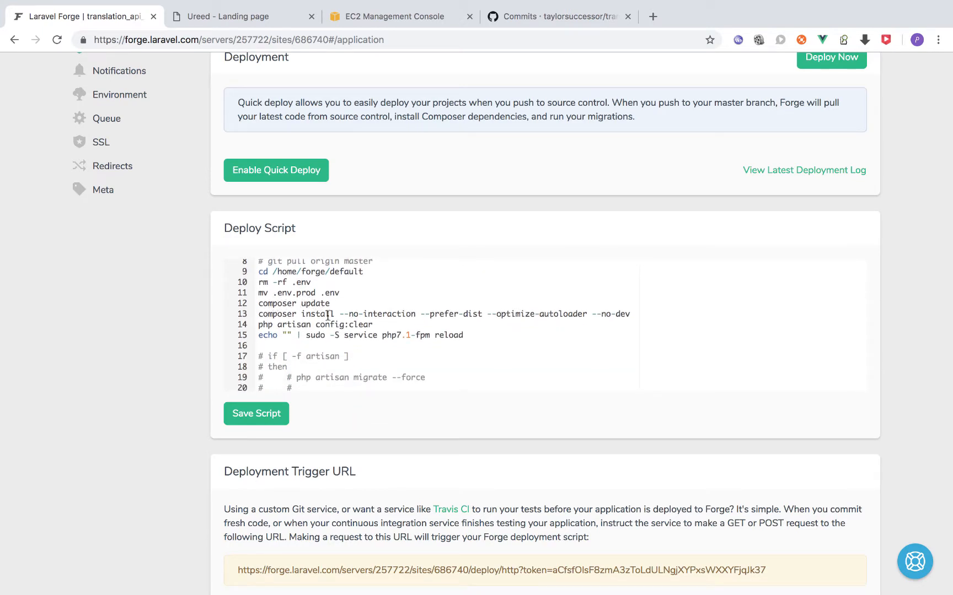
pyautogui.scroll(-2, 328, 316)
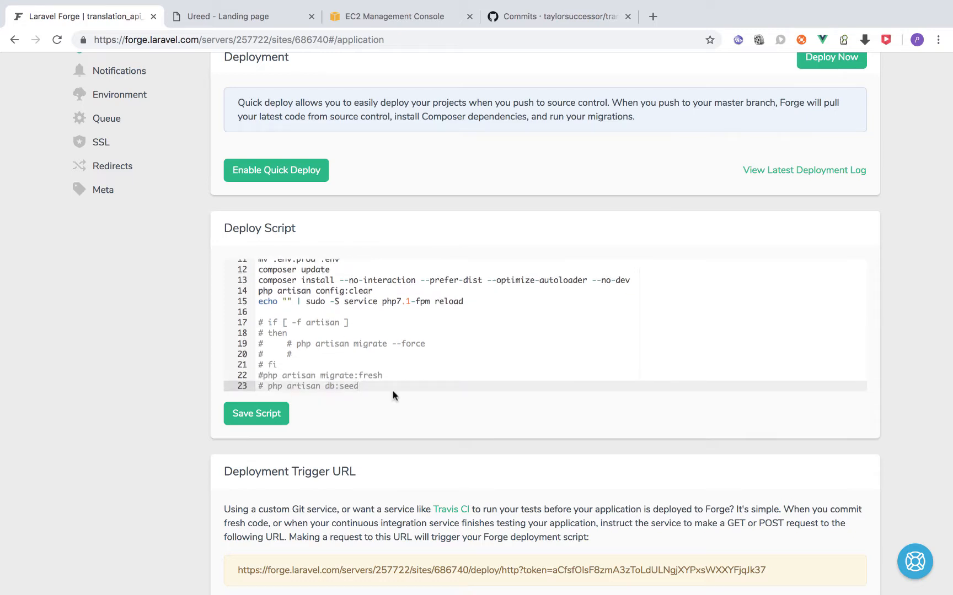
pyautogui.scroll(5, 400, 338)
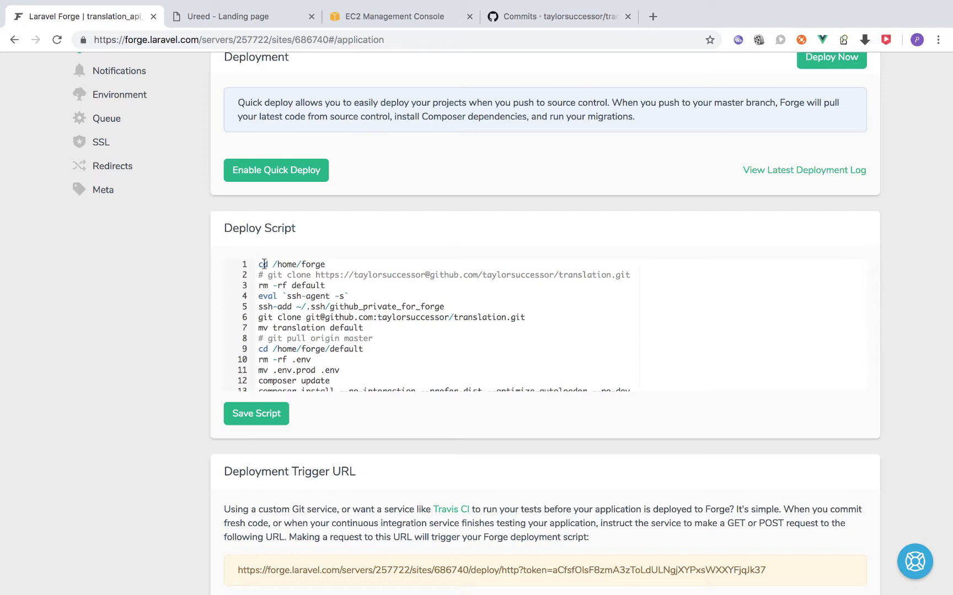
pyautogui.scroll(1, 268, 386)
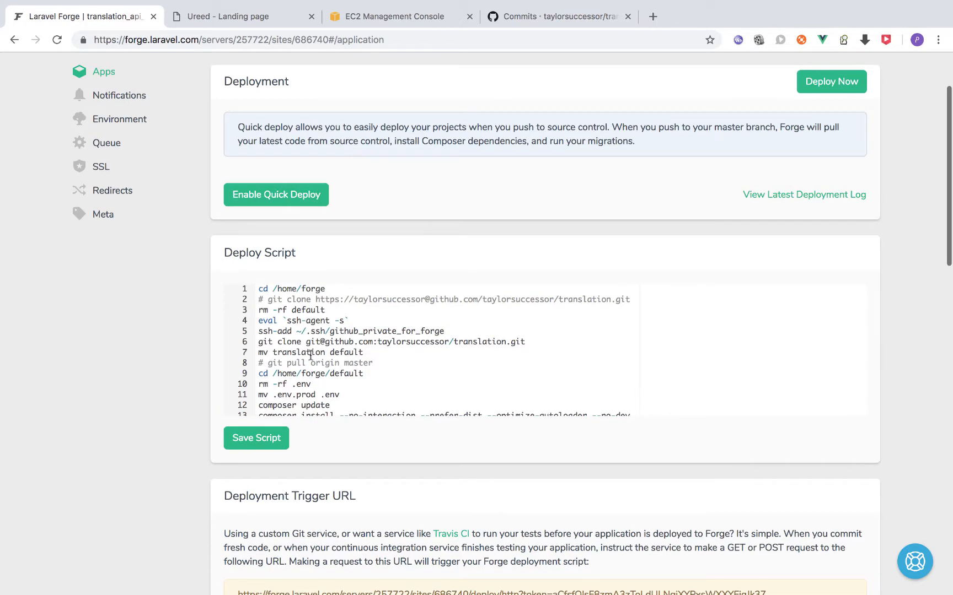
pyautogui.click(270, 444)
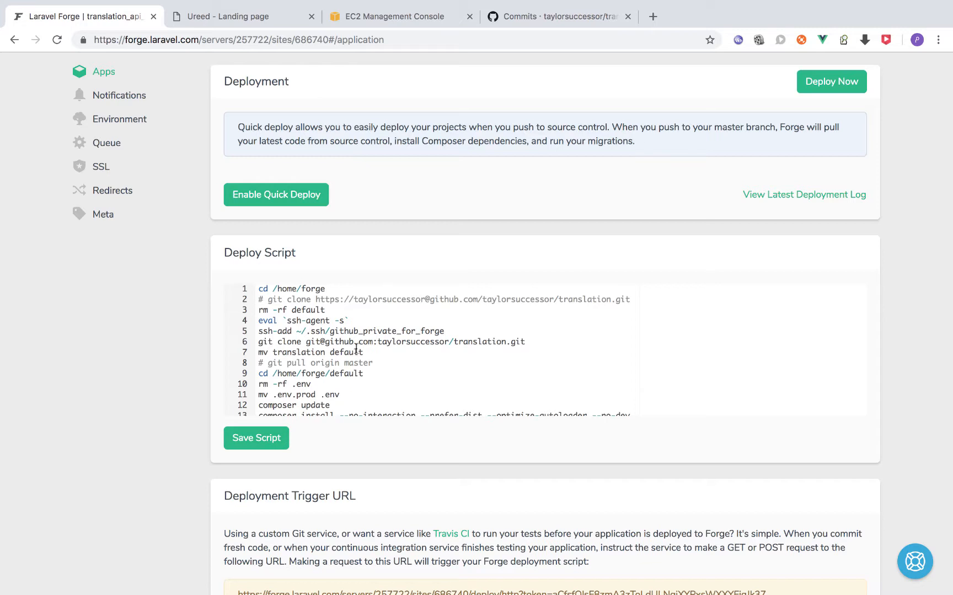
# Begin adding an SSH key to the translation_api_2 server, naming it translation_forge_api_2
pyautogui.scroll(2, 324, 315)
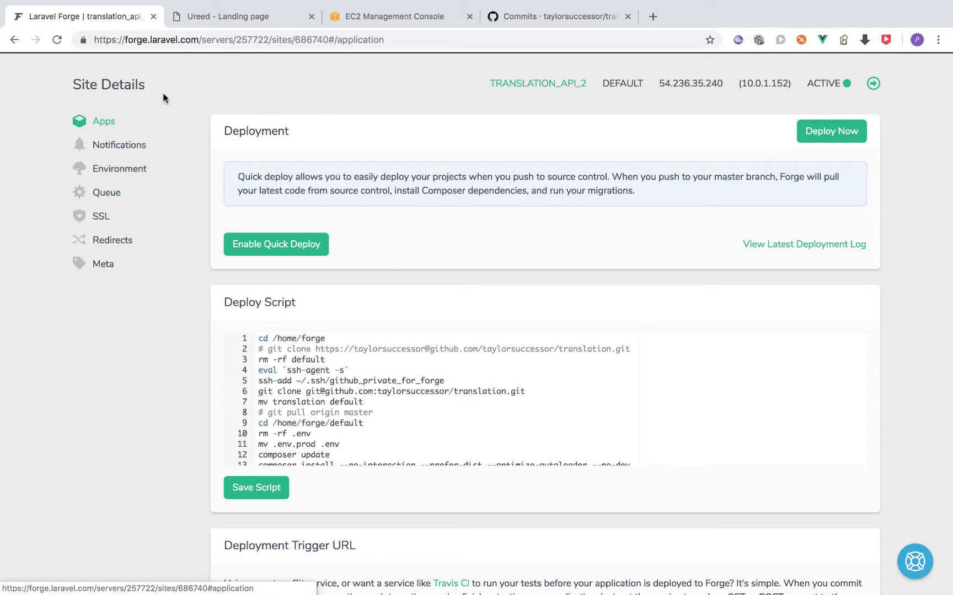
pyautogui.scroll(2, 164, 99)
pyautogui.moveTo(207, 82)
pyautogui.click(227, 128)
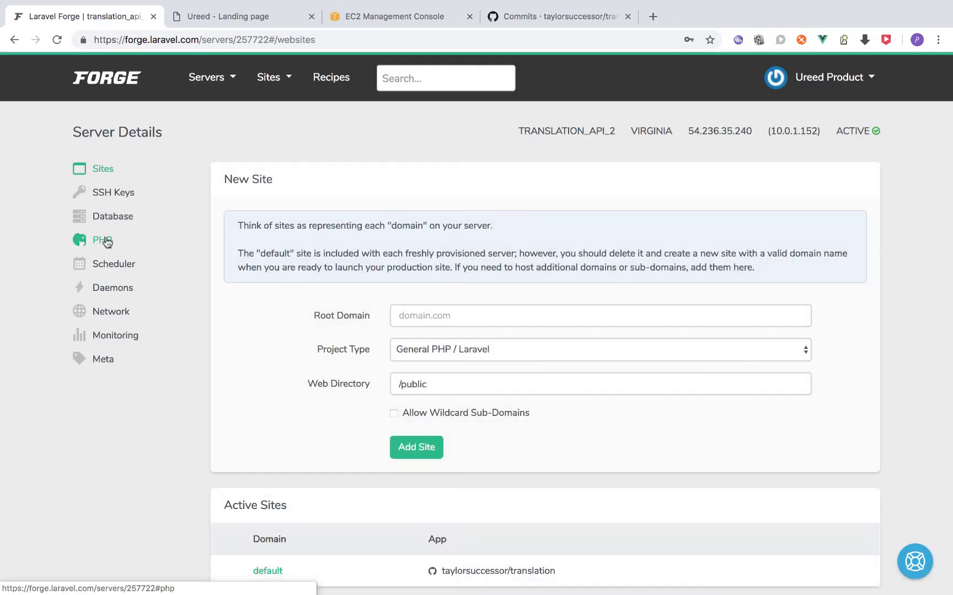
pyautogui.click(96, 198)
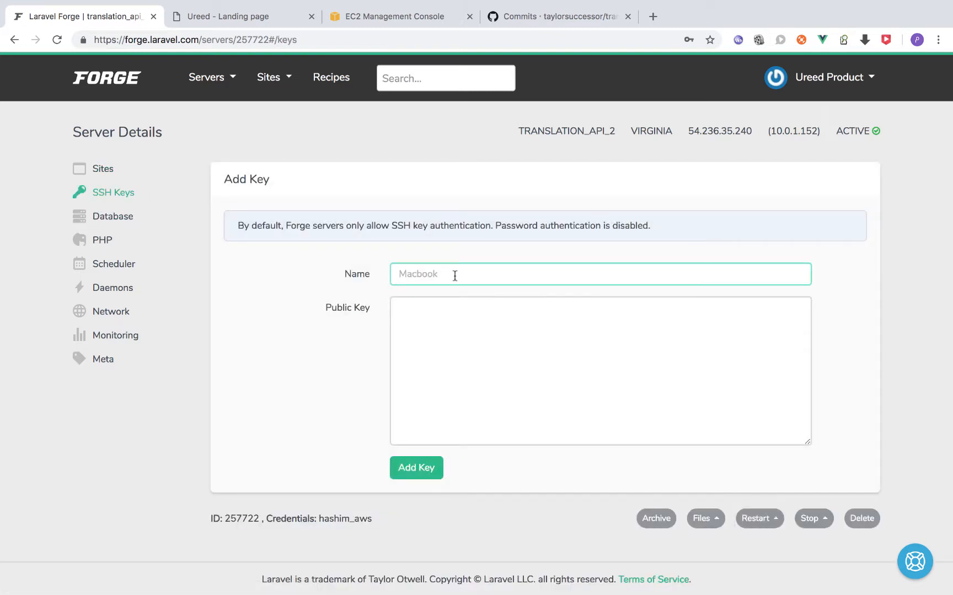
pyautogui.write('translation_forge_api_2')
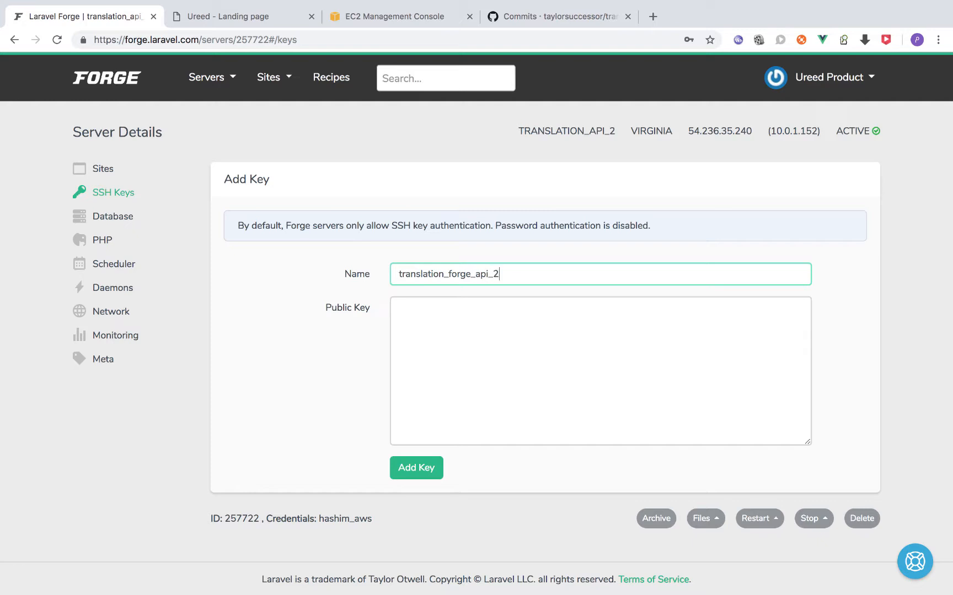
pyautogui.click(505, 357)
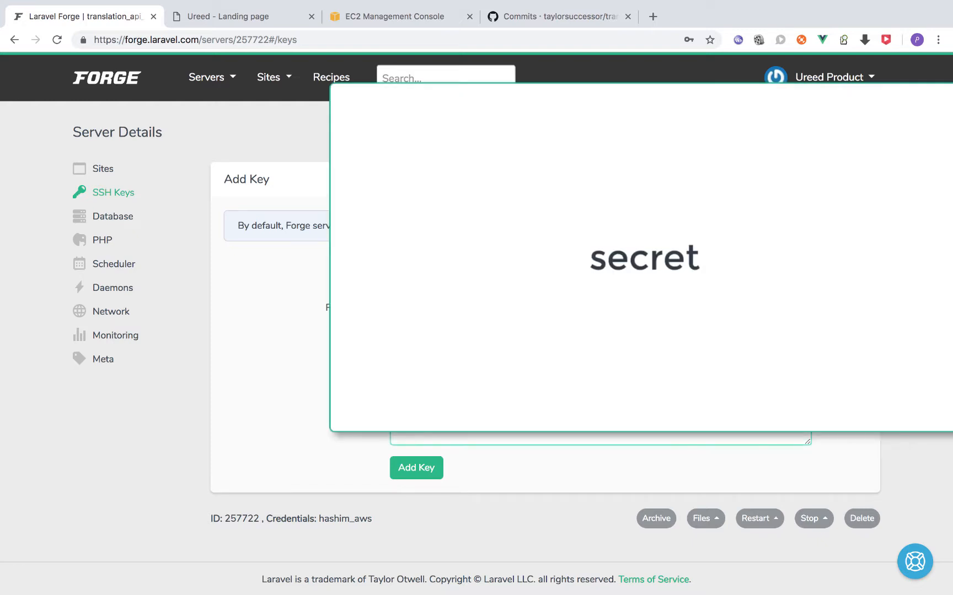
# Switch to the code editor's terminal, change to the ~/.ssh directory and list its files
pyautogui.hotkey('ctrl', 'Right')
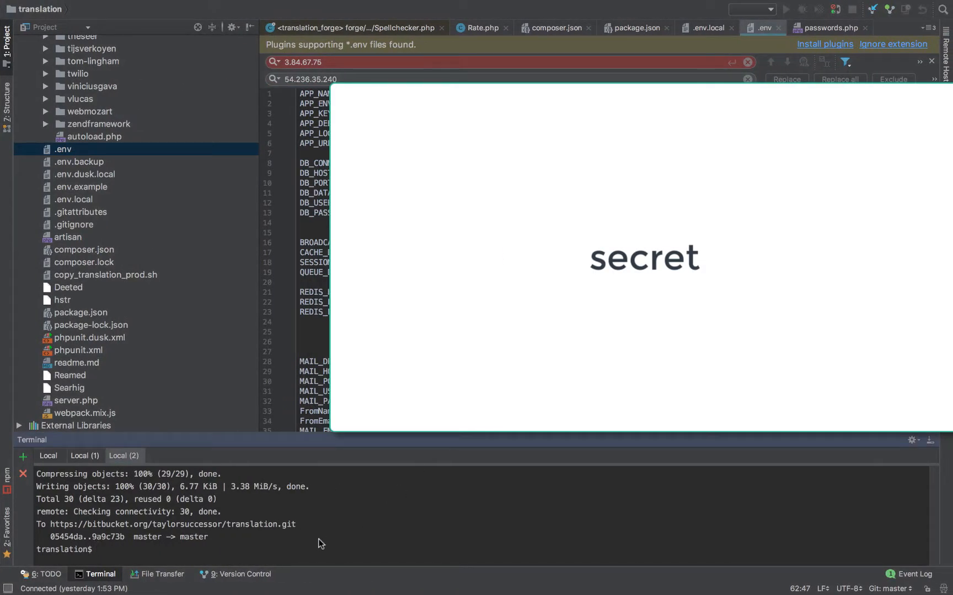
pyautogui.write('cd ')
pyautogui.write('Z')
pyautogui.write('/')
pyautogui.write('.ssh')
pyautogui.press('Return')
pyautogui.write('ls')
pyautogui.press('Return')
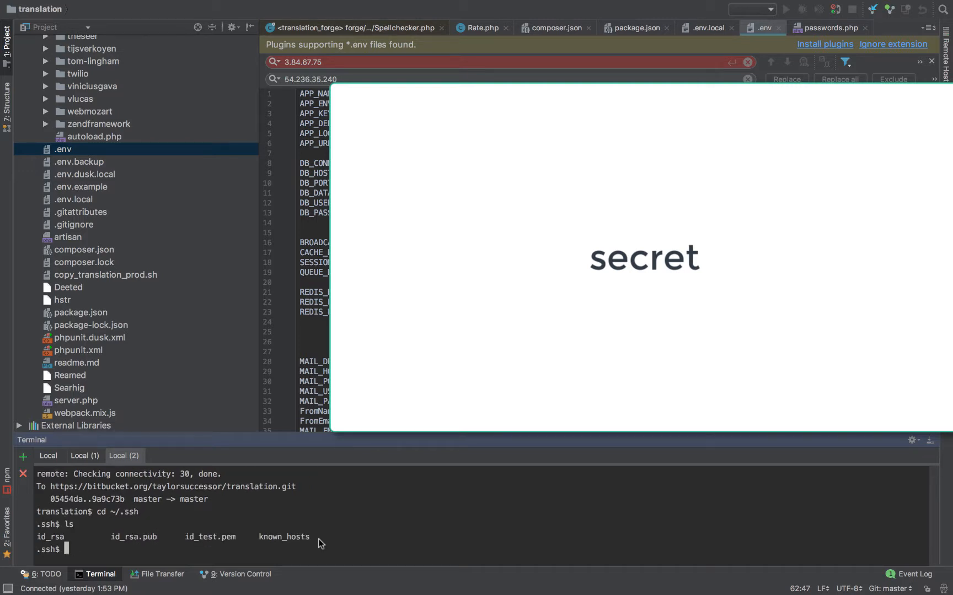
# Print the contents of id_rsa.pub in the terminal and copy the whole public key
pyautogui.write('cat id_rsa.pub')
pyautogui.press('Return')
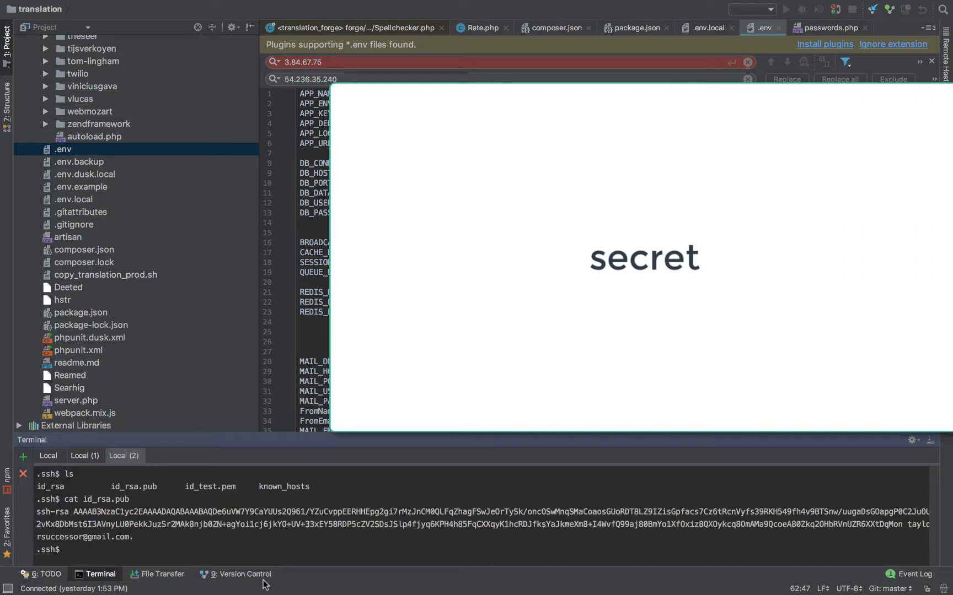
pyautogui.moveTo(135, 538); pyautogui.dragTo(7, 512)
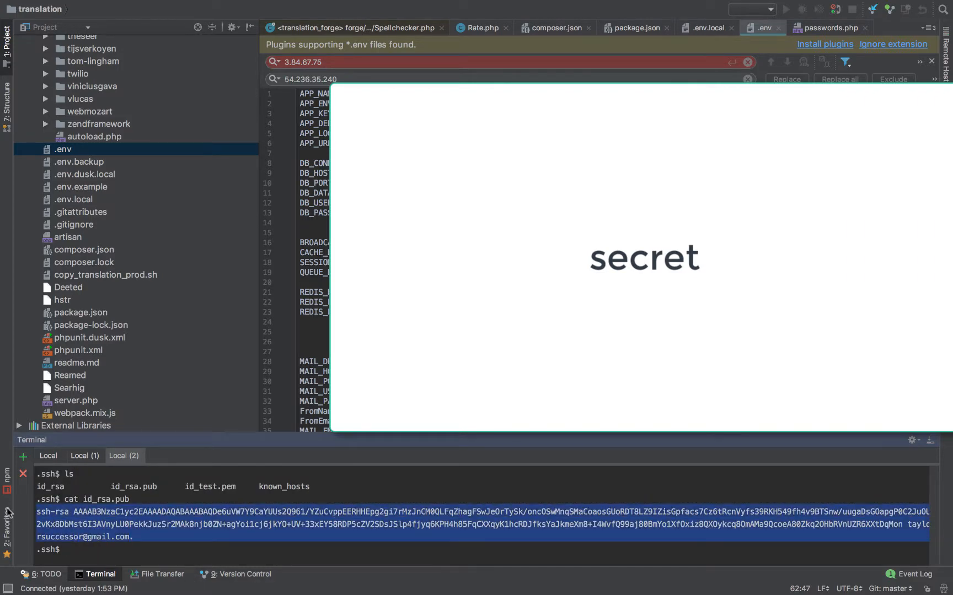
pyautogui.press('super+c')
# Switch back to Forge and add the copied public key to the server as the translation_forge_api_2 SSH key
pyautogui.hotkey('ctrl', 'Left')
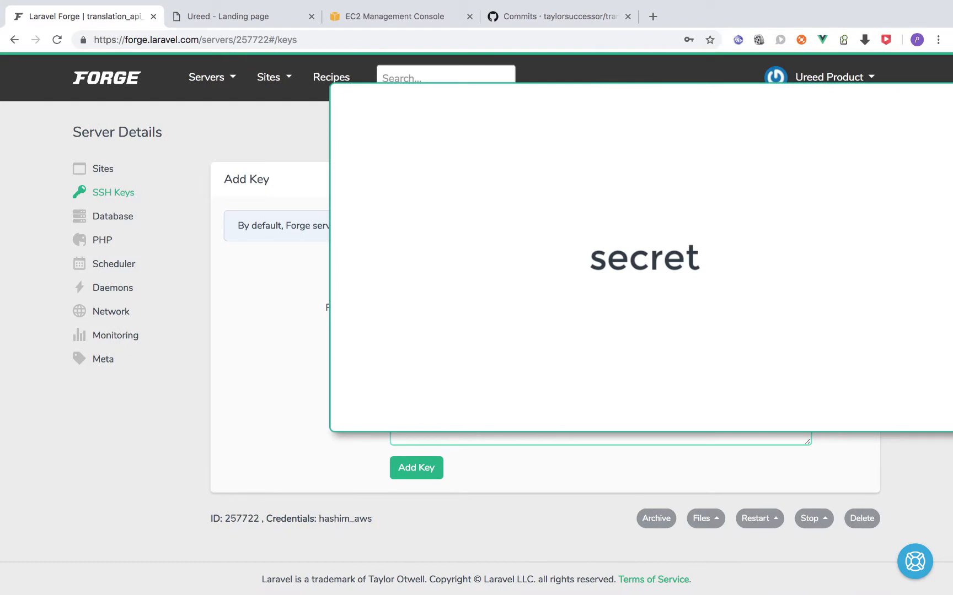
pyautogui.click(419, 477)
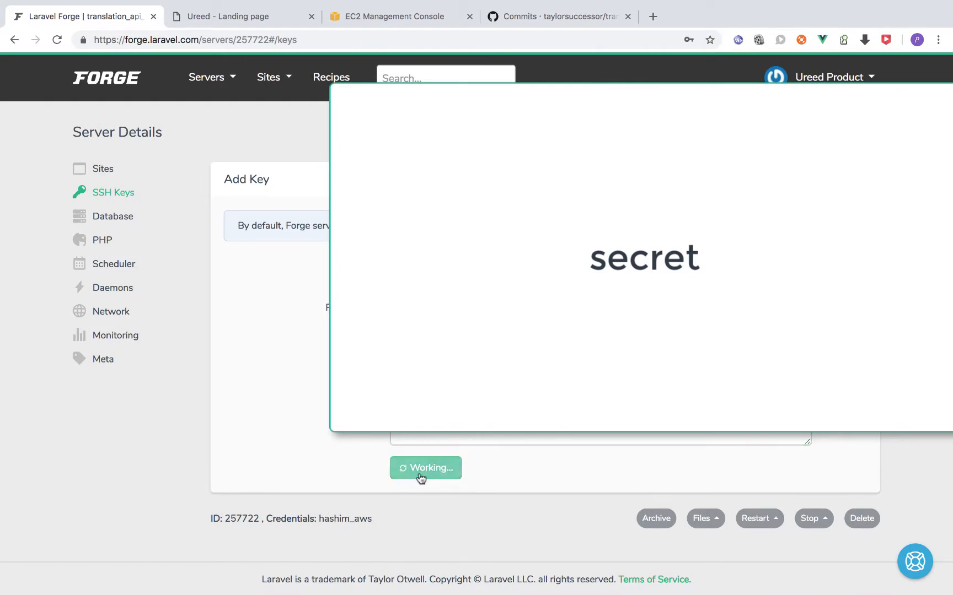
pyautogui.scroll(-3, 309, 399)
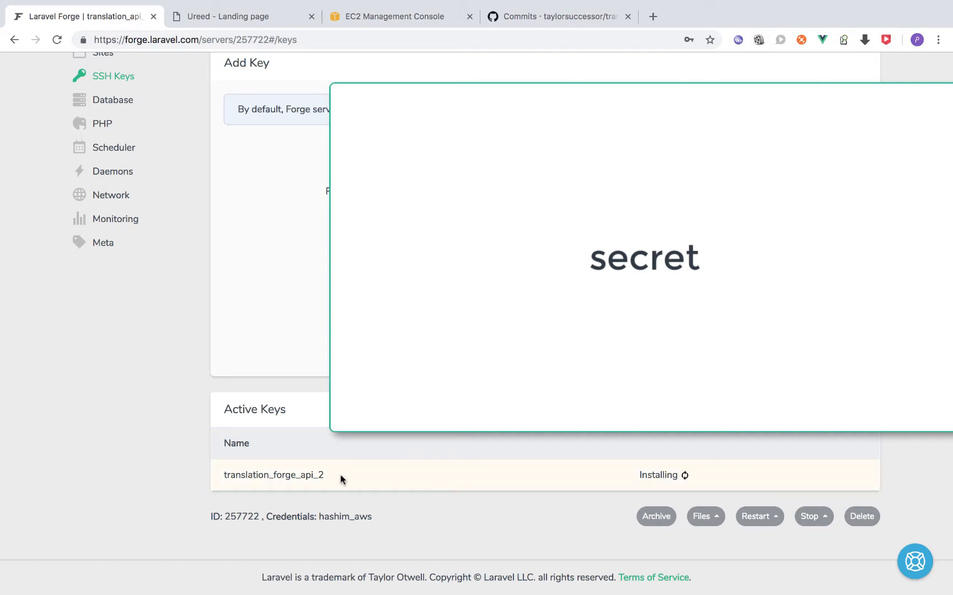
# In PhpStorm's deployment configuration, add an SFTP server named translation_forge_api_2
pyautogui.hotkey('ctrl', 'Right')
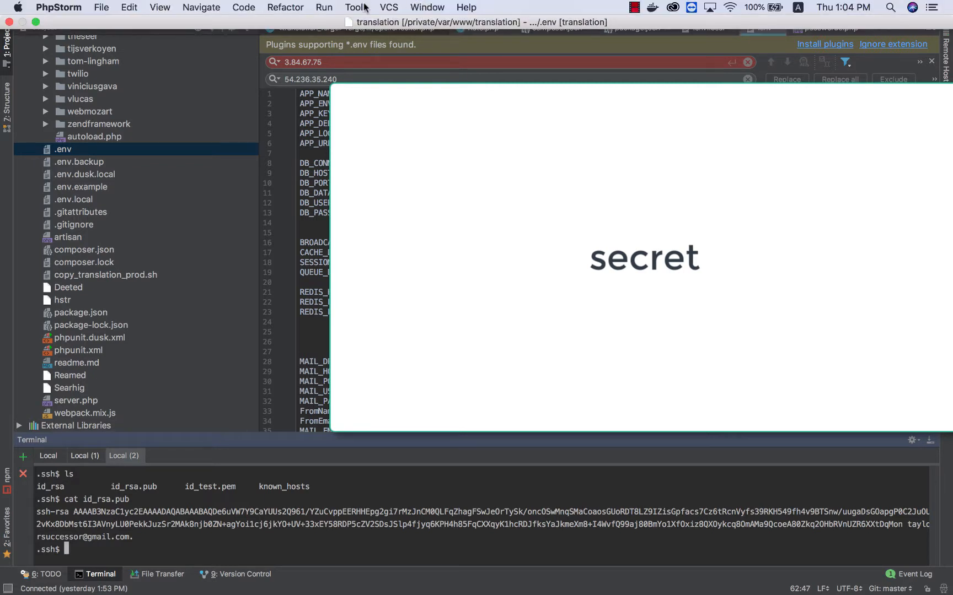
pyautogui.click(365, 7)
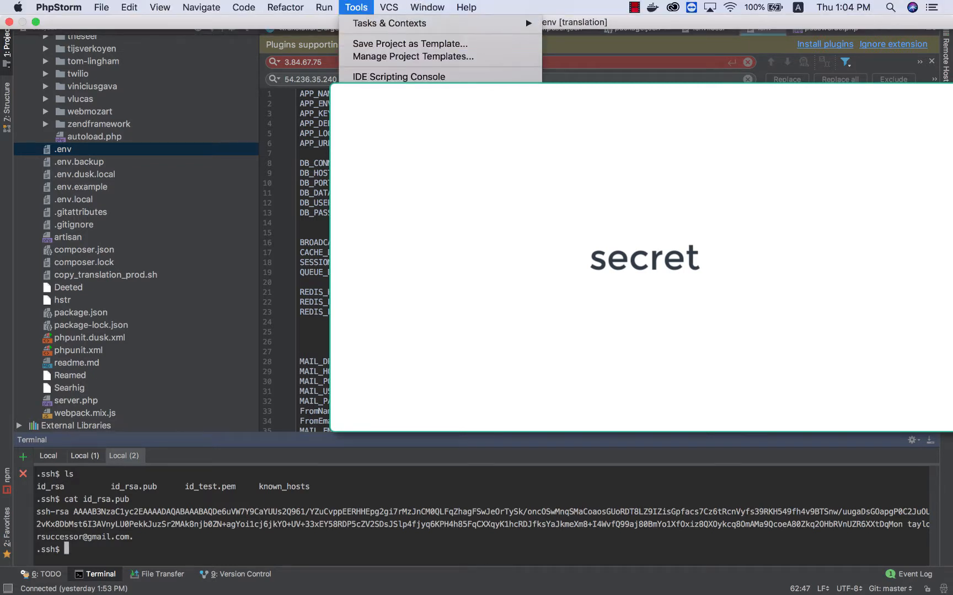
pyautogui.click(590, 245)
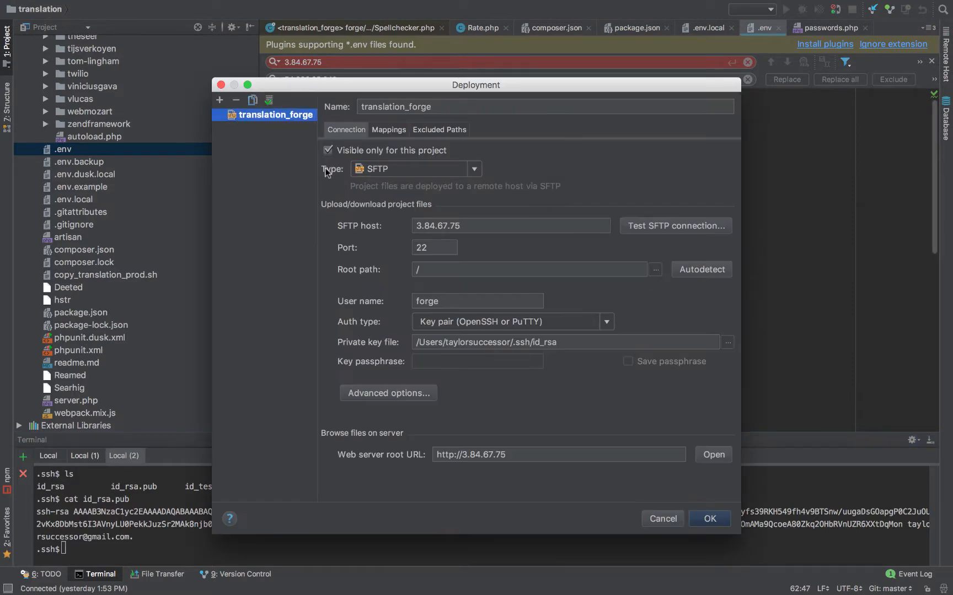
pyautogui.click(219, 100)
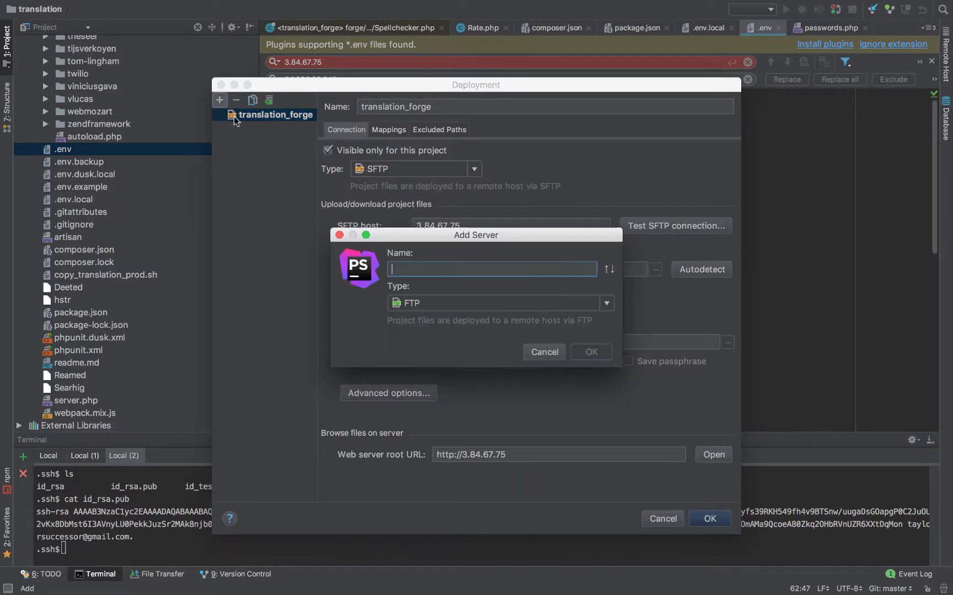
pyautogui.write('translation')
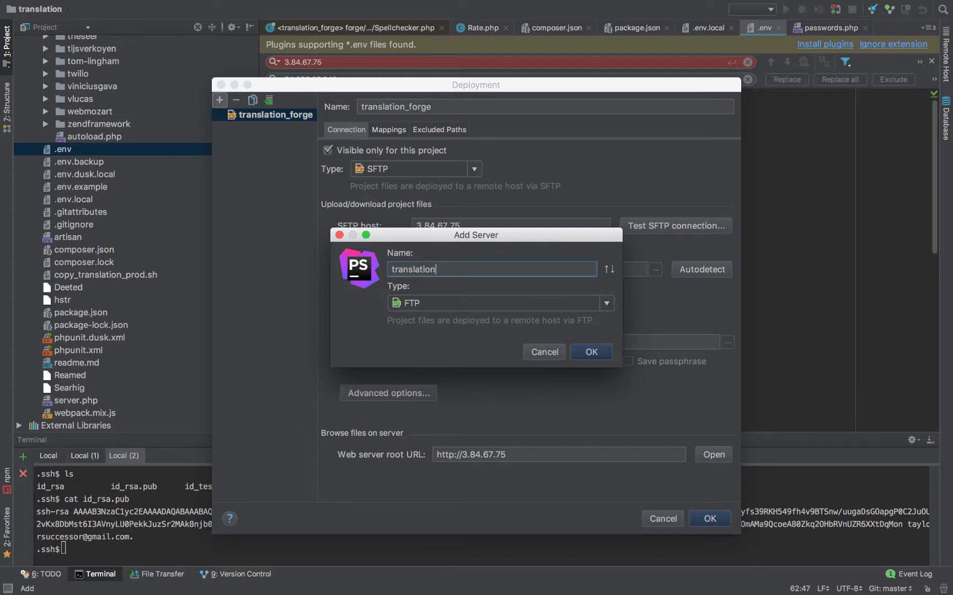
pyautogui.write('_forge_api_2')
pyautogui.click(434, 304)
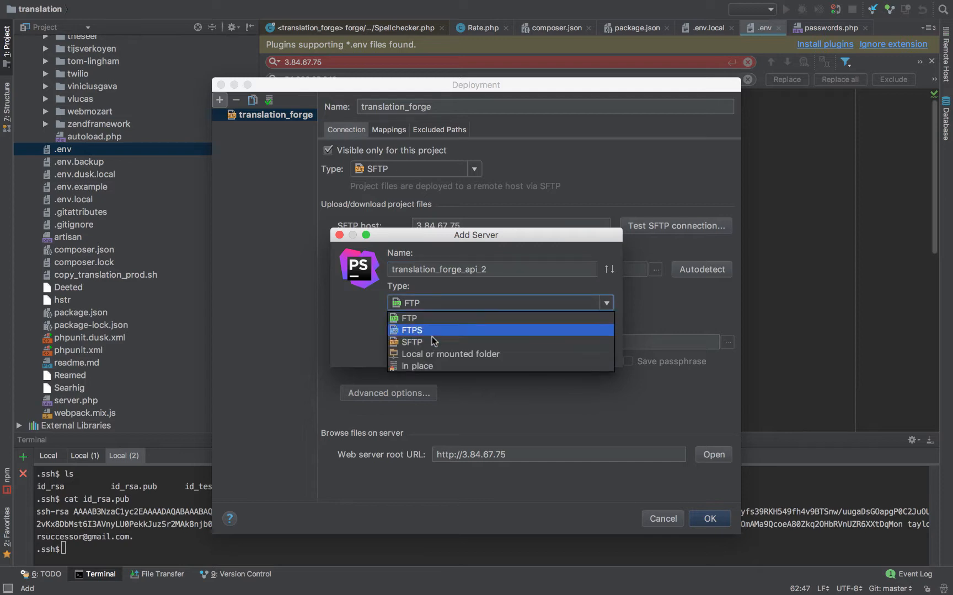
pyautogui.click(485, 343)
pyautogui.click(598, 353)
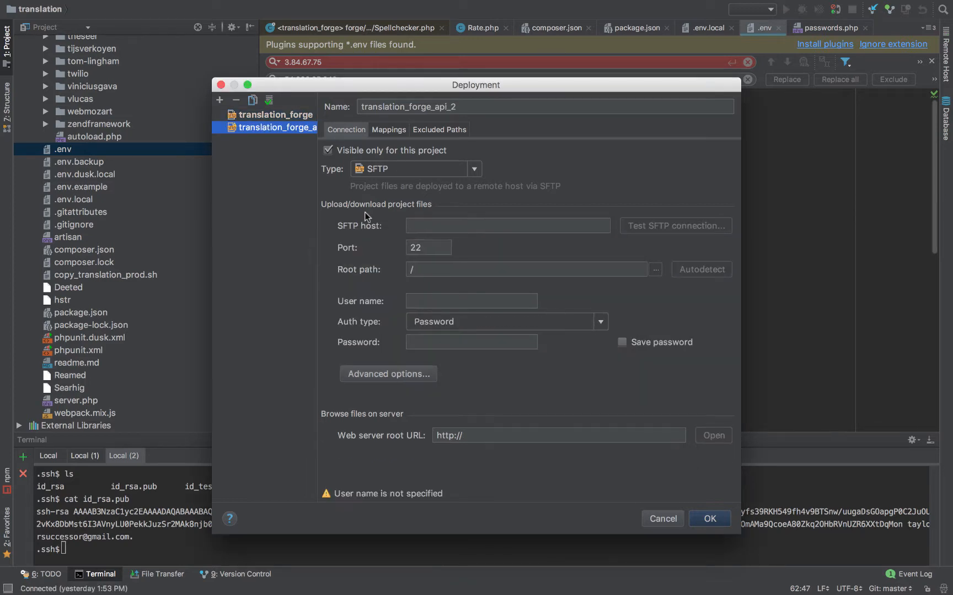
# Set the new server's SFTP host to 54.236.35.240, copied from the server details in Forge
pyautogui.click(446, 225)
pyautogui.hotkey('ctrl', 'Left')
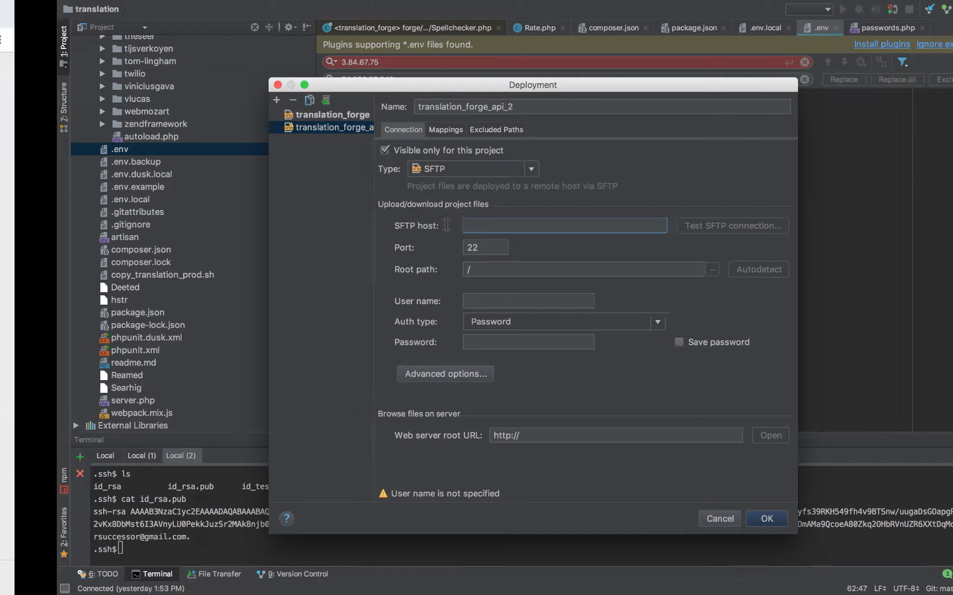
pyautogui.scroll(3, 422, 167)
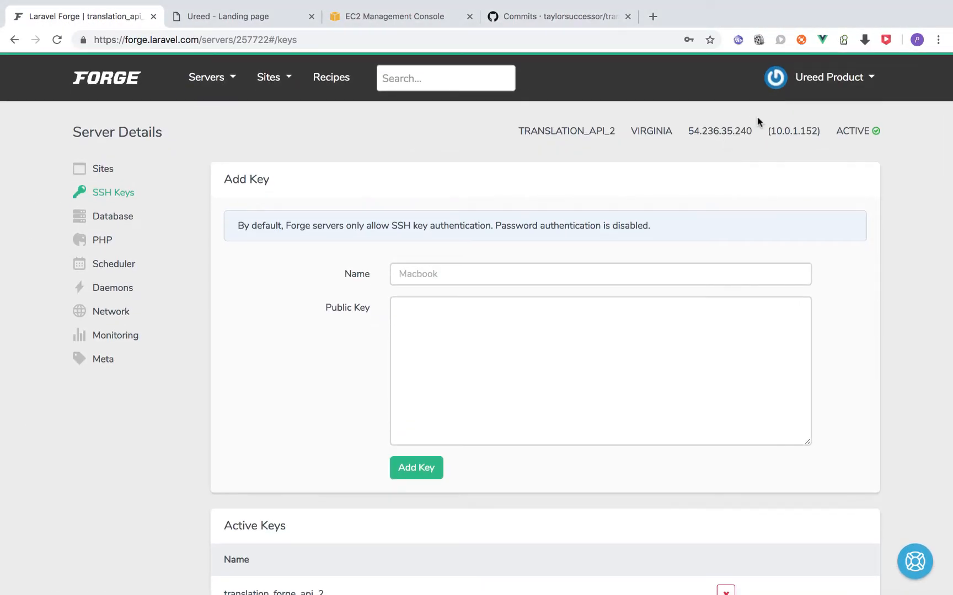
pyautogui.moveTo(752, 133); pyautogui.dragTo(688, 129)
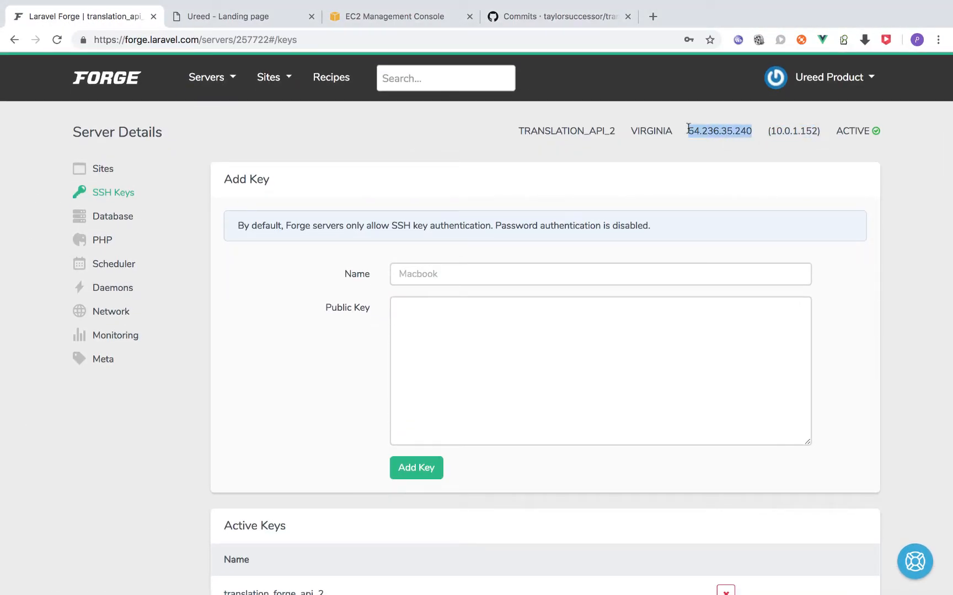
pyautogui.press('super+c')
pyautogui.hotkey('ctrl', 'Right')
pyautogui.press('super+v')
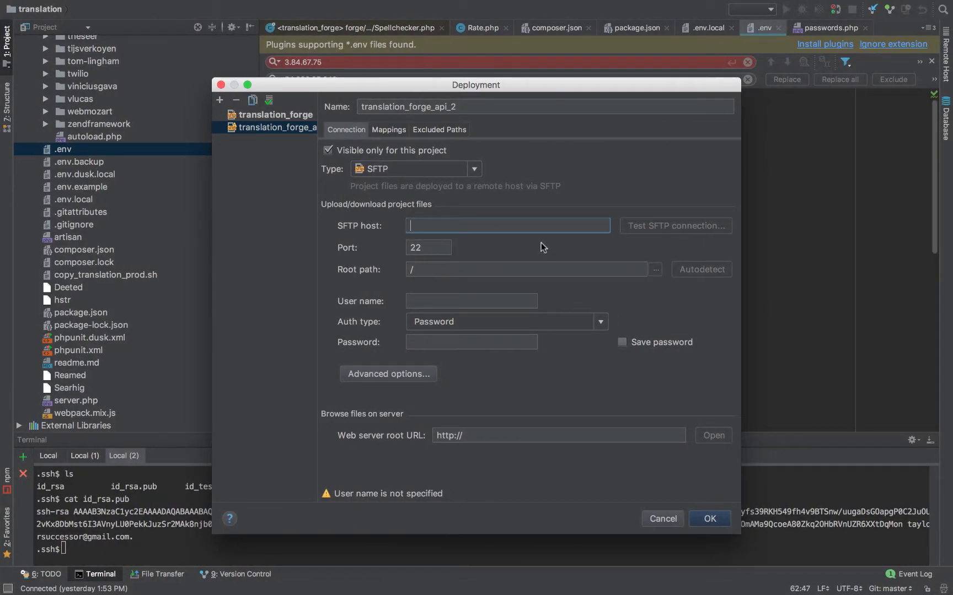
# Set the user name to forge and the authentication to Key pair (OpenSSH or PuTTY) with id_rsa from .ssh as private key
pyautogui.click(431, 301)
pyautogui.write('f')
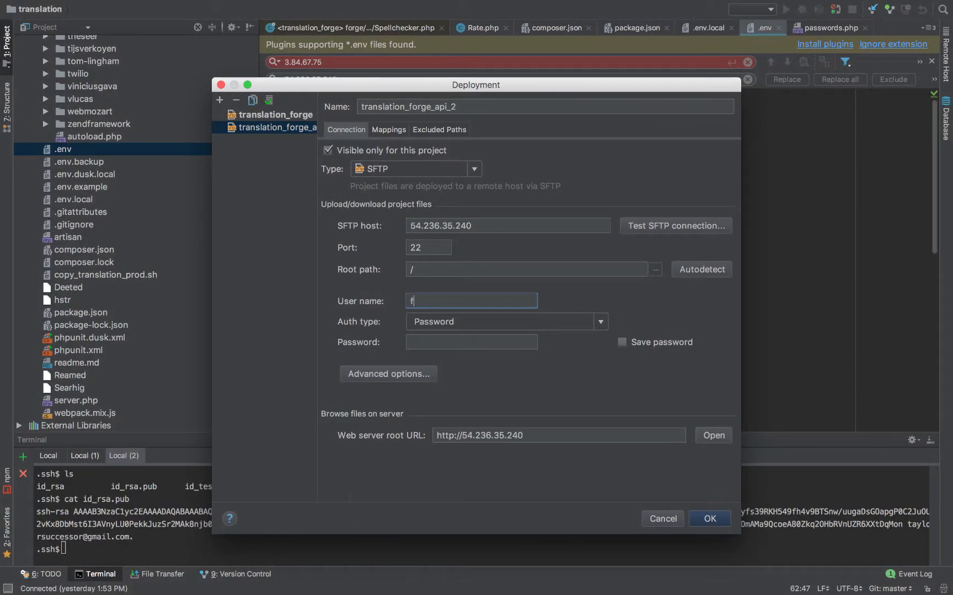
pyautogui.write('orge')
pyautogui.click(592, 323)
pyautogui.click(503, 351)
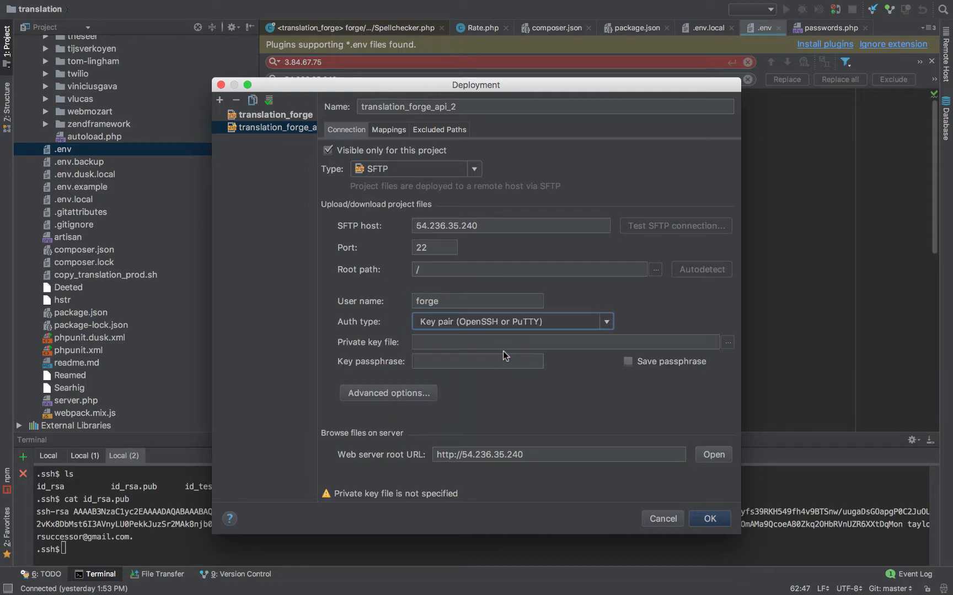
pyautogui.click(727, 342)
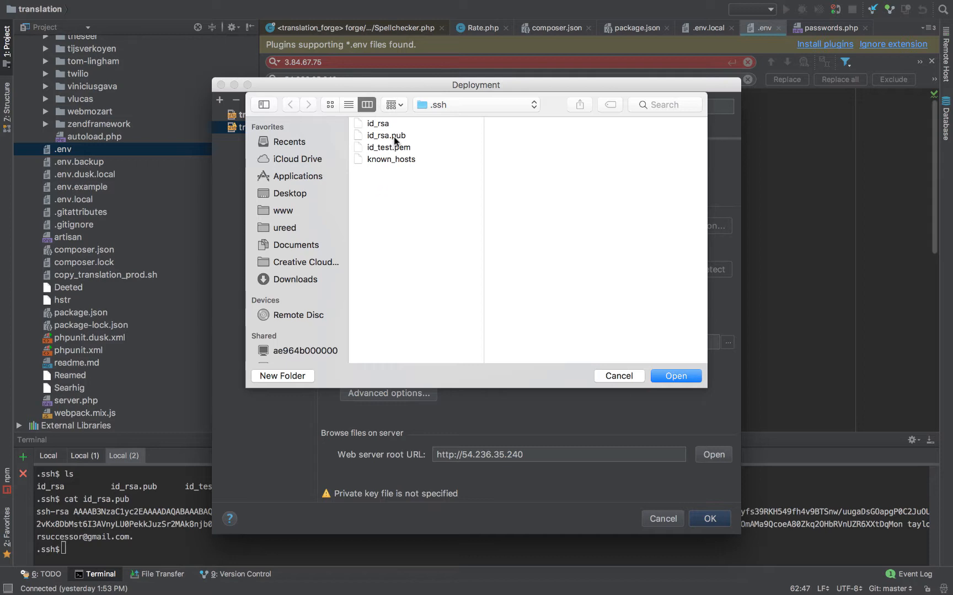
pyautogui.doubleClick(377, 122)
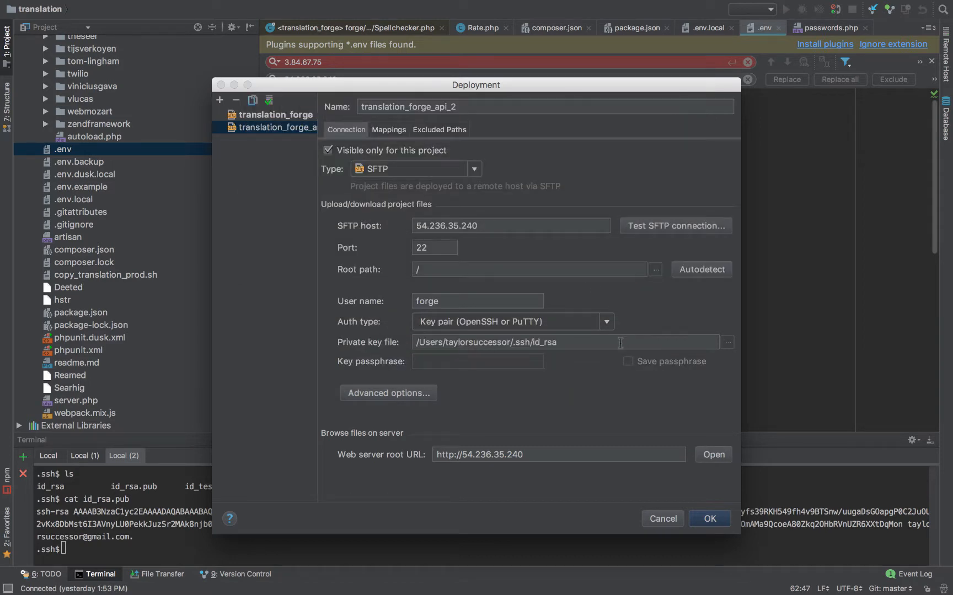
# Test the SFTP connection to 54.236.35.240, check the active key in Forge, and save the deployment configuration
pyautogui.click(682, 231)
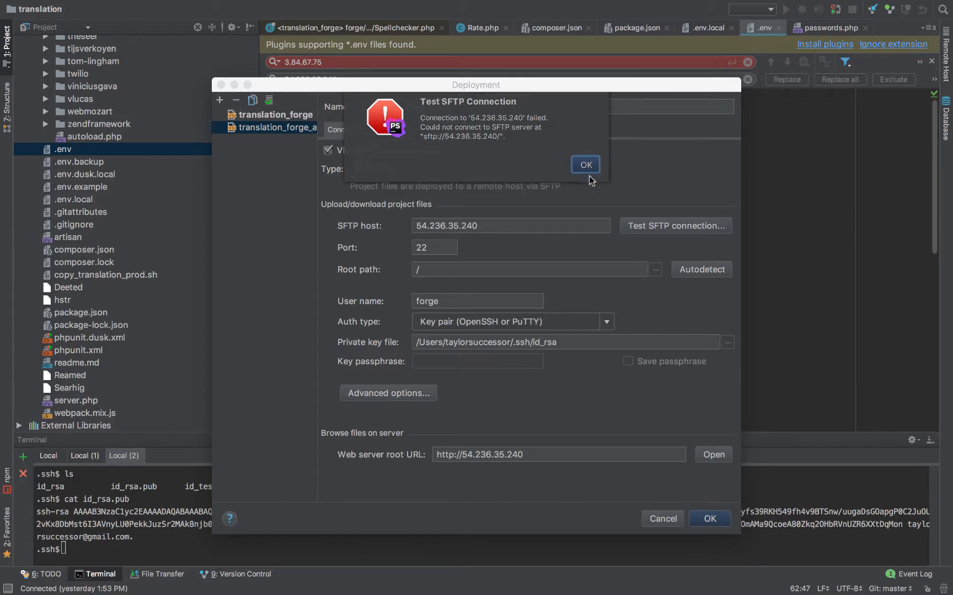
pyautogui.click(586, 174)
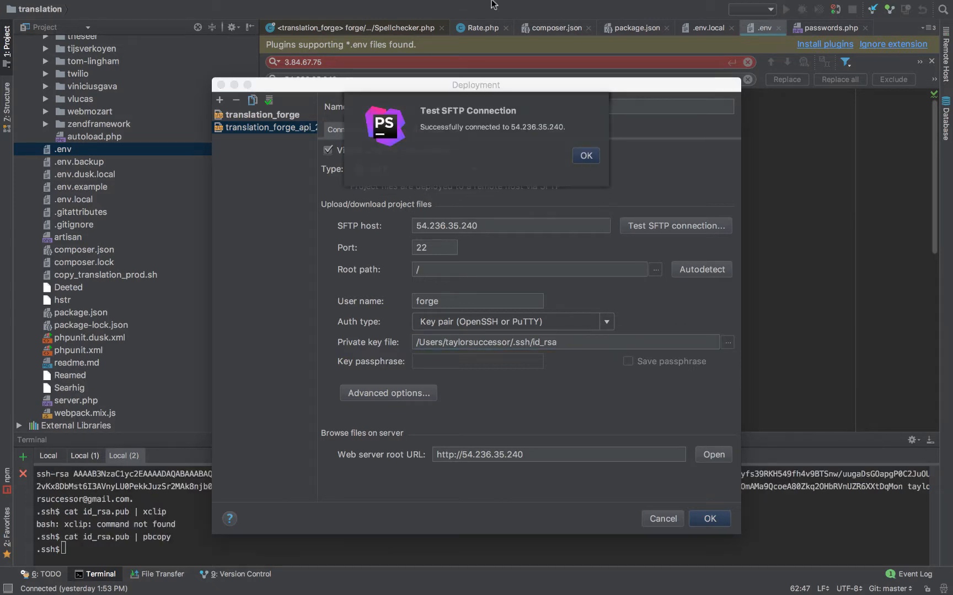
pyautogui.hotkey('ctrl', 'Left')
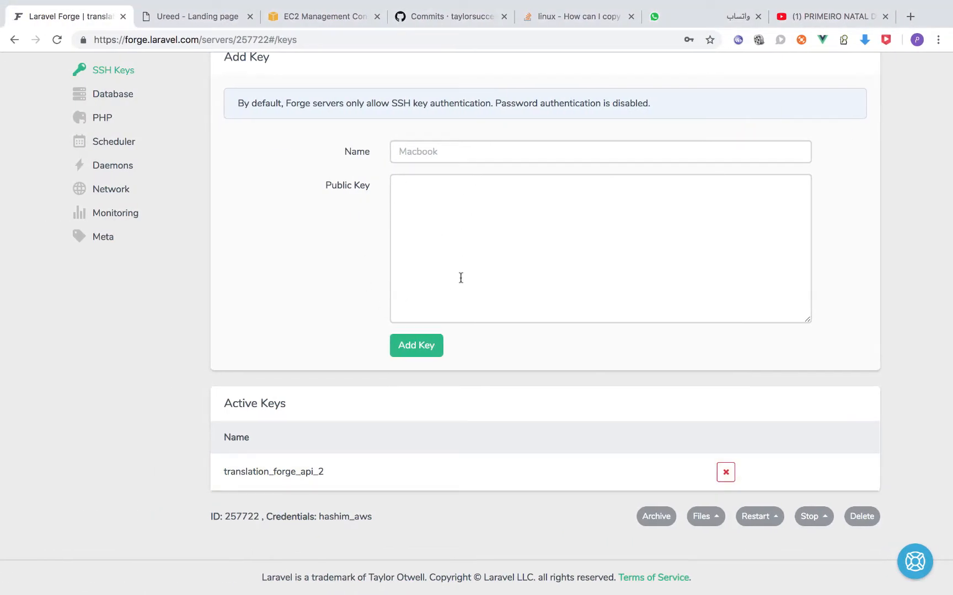
pyautogui.hotkey('ctrl', 'Right')
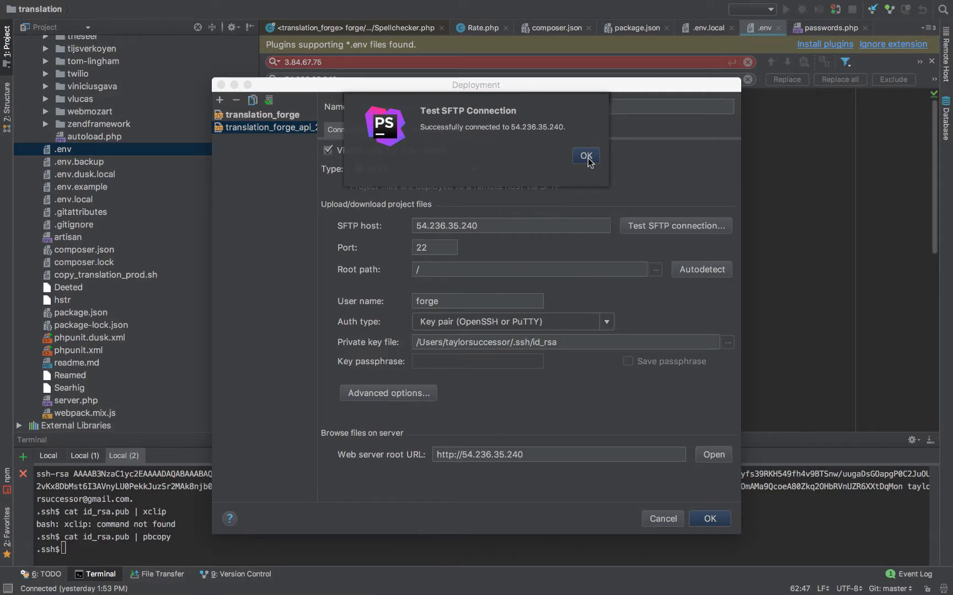
pyautogui.click(586, 156)
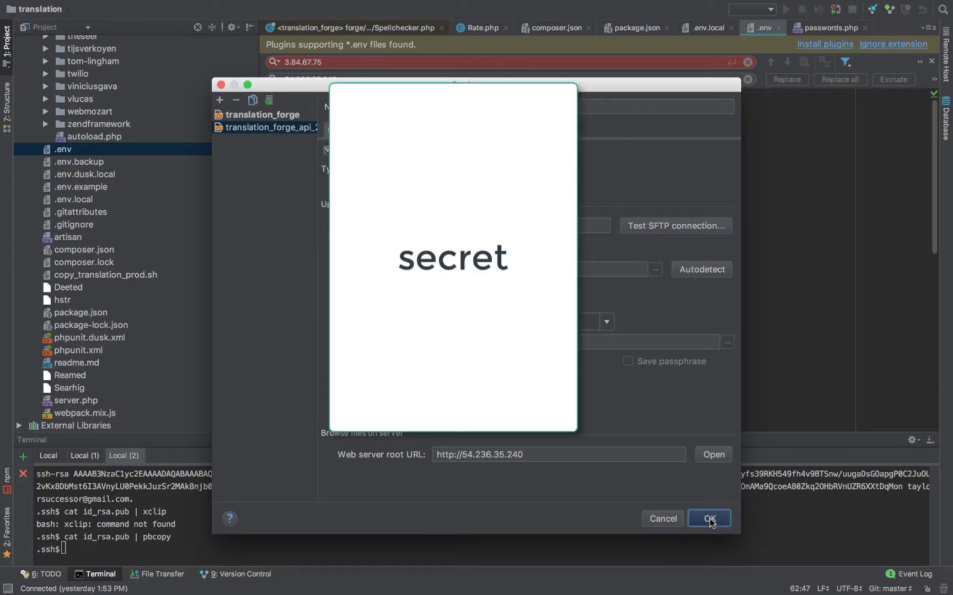
pyautogui.click(708, 519)
# Open the remote host browser and switch it from translation_forge to the translation_forge_api_2 server
pyautogui.click(948, 62)
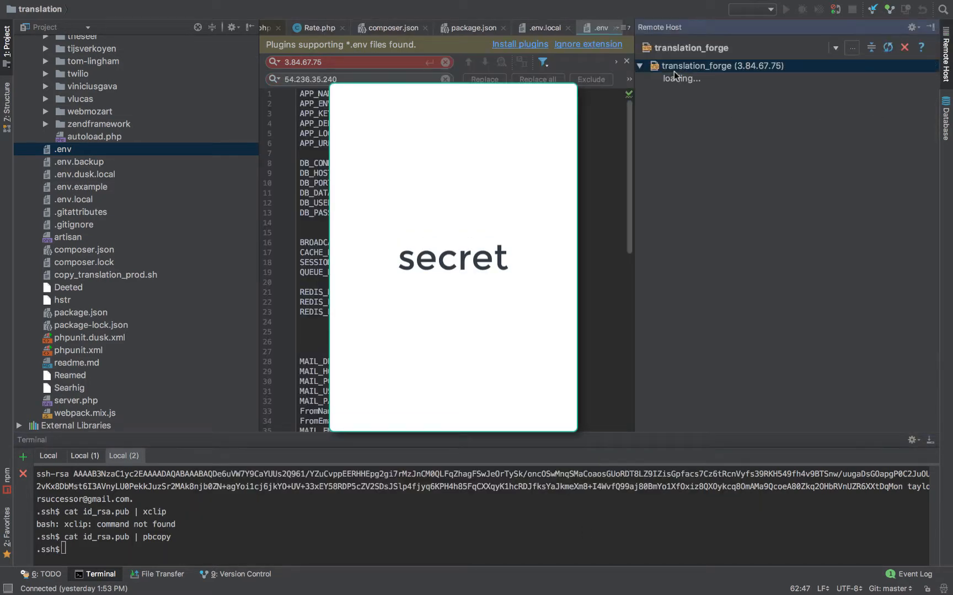
pyautogui.click(639, 66)
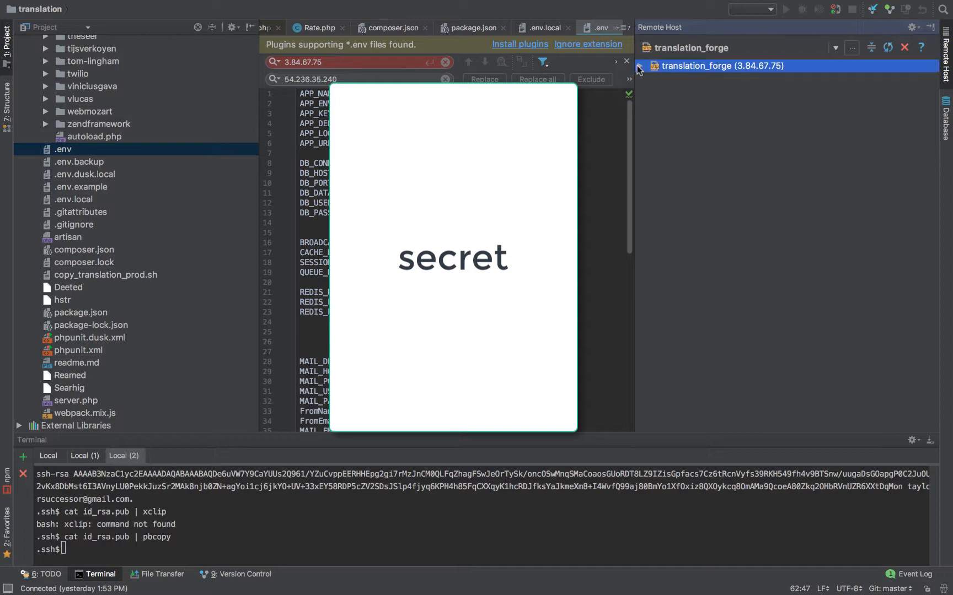
pyautogui.click(702, 52)
pyautogui.click(701, 50)
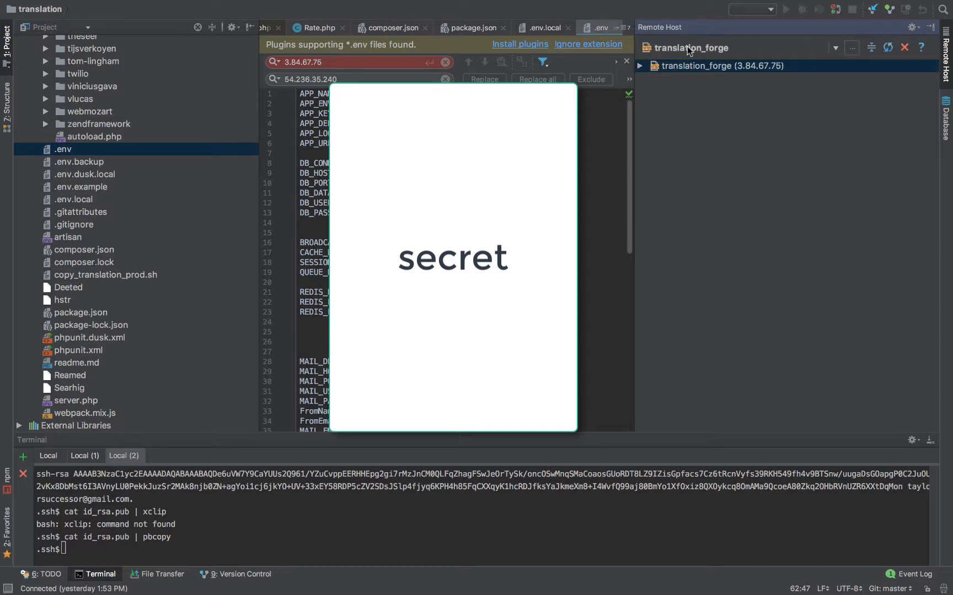
pyautogui.click(835, 48)
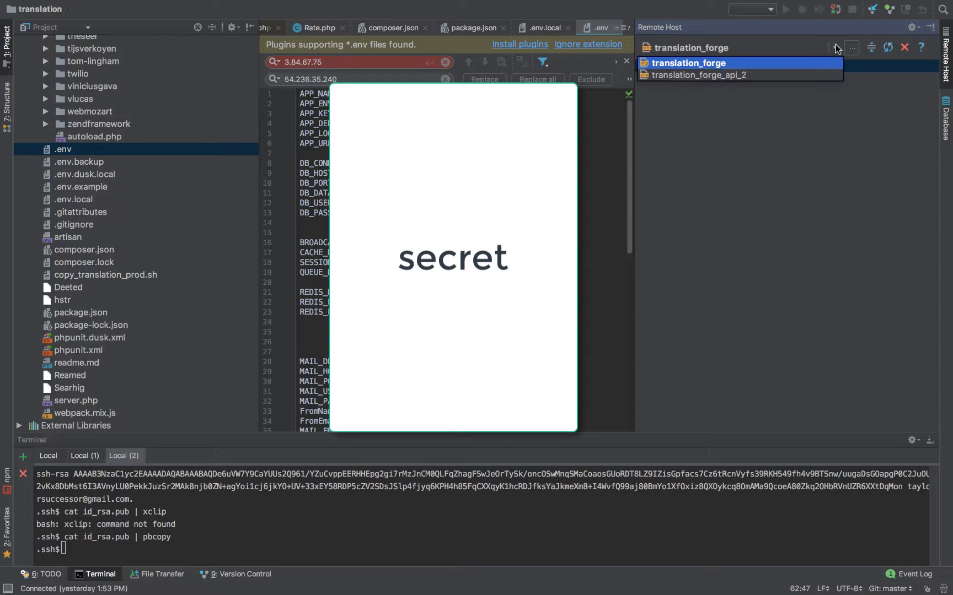
pyautogui.click(799, 77)
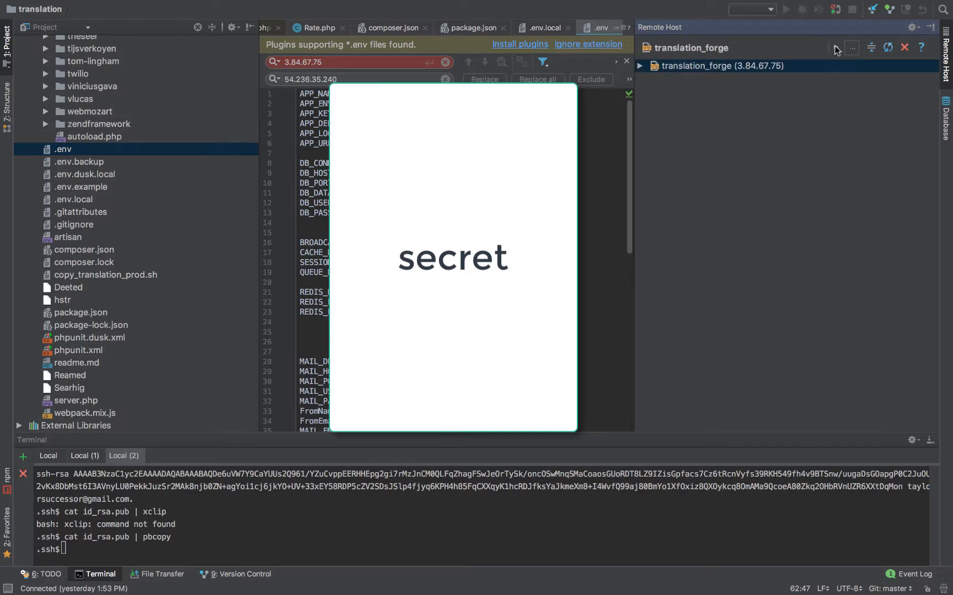
pyautogui.click(835, 49)
pyautogui.click(814, 74)
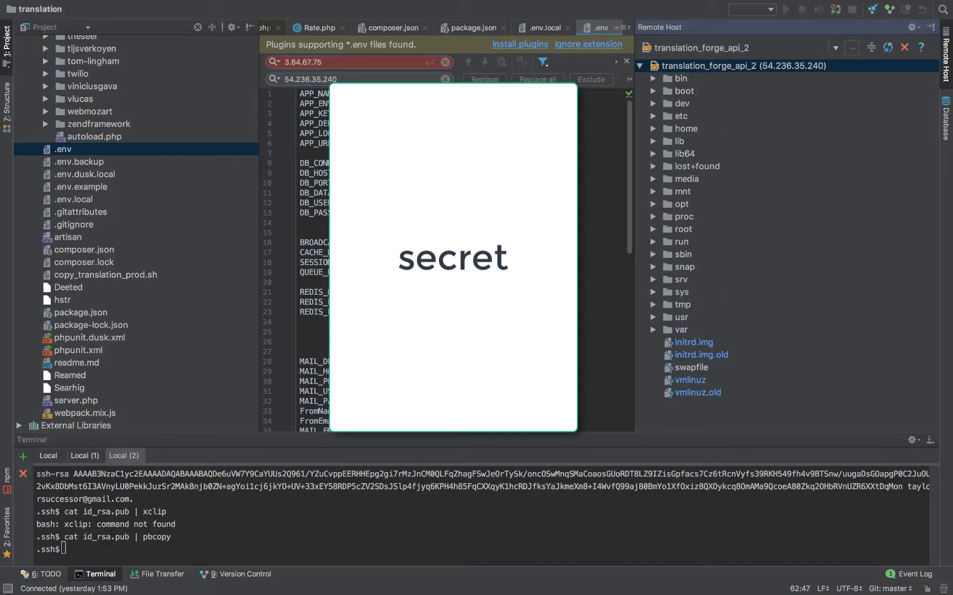
# Replace the database password on line 13 of the .env file with the one from the Notes app
pyautogui.hotkey('ctrl', 'Left')
pyautogui.hotkey('ctrl', 'Left')
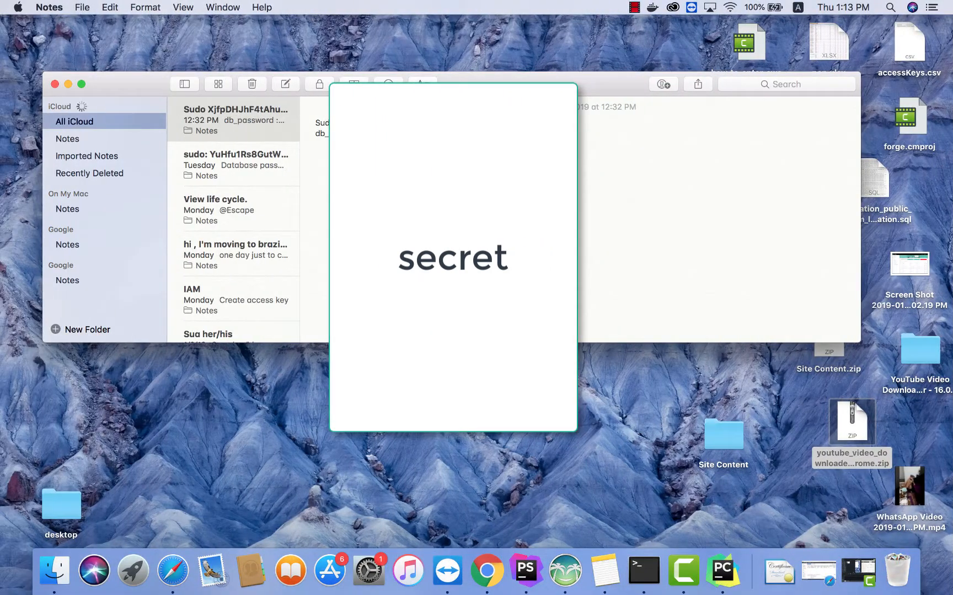
pyautogui.hotkey('ctrl', 'Right')
pyautogui.hotkey('ctrl', 'Right')
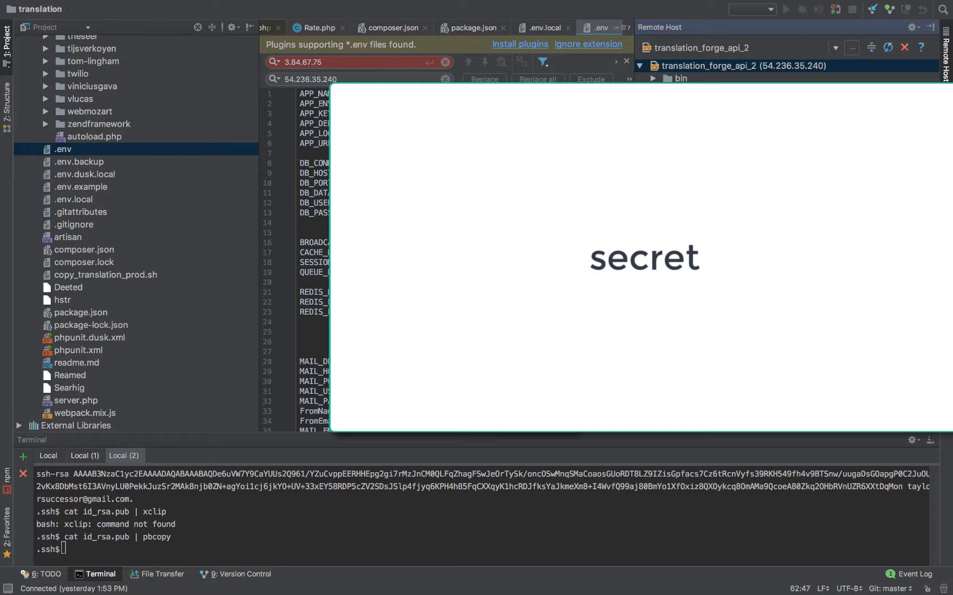
pyautogui.doubleClick(403, 213)
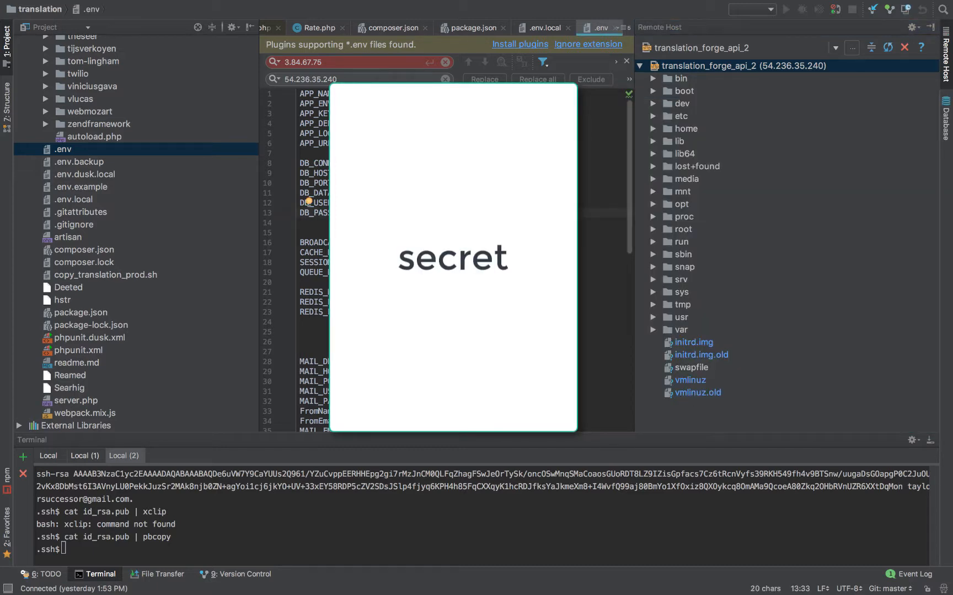
pyautogui.press('super+v')
pyautogui.scroll(-13, 309, 202)
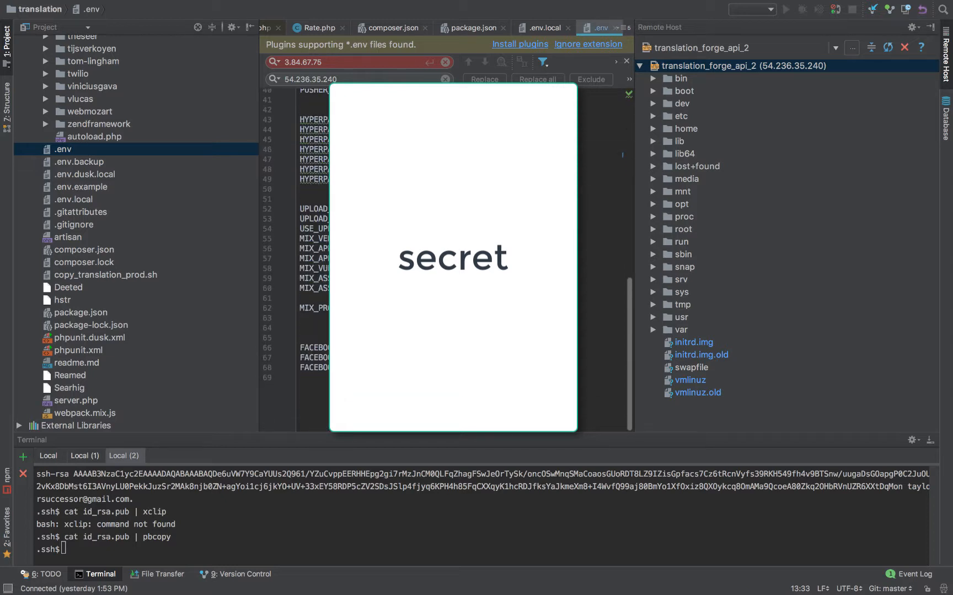
# Try to stage all changes with git add . in the terminal session of the .ssh folder
pyautogui.click(291, 549)
pyautogui.press('Up')
pyautogui.press('Up')
pyautogui.press('Up')
pyautogui.press('Up')
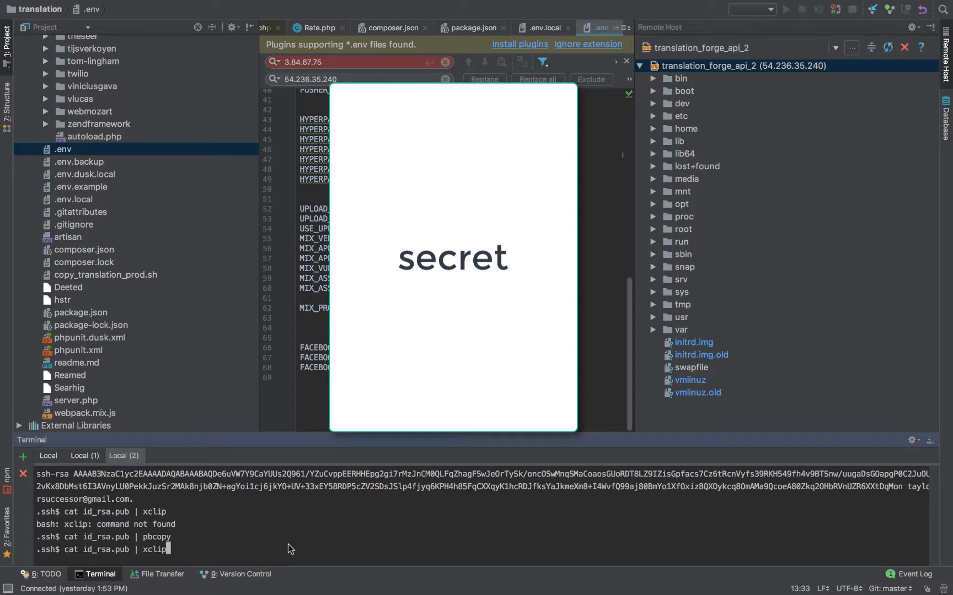
pyautogui.press('Up')
pyautogui.press('Up')
pyautogui.press('Up')
pyautogui.press('Return')
pyautogui.press('Up')
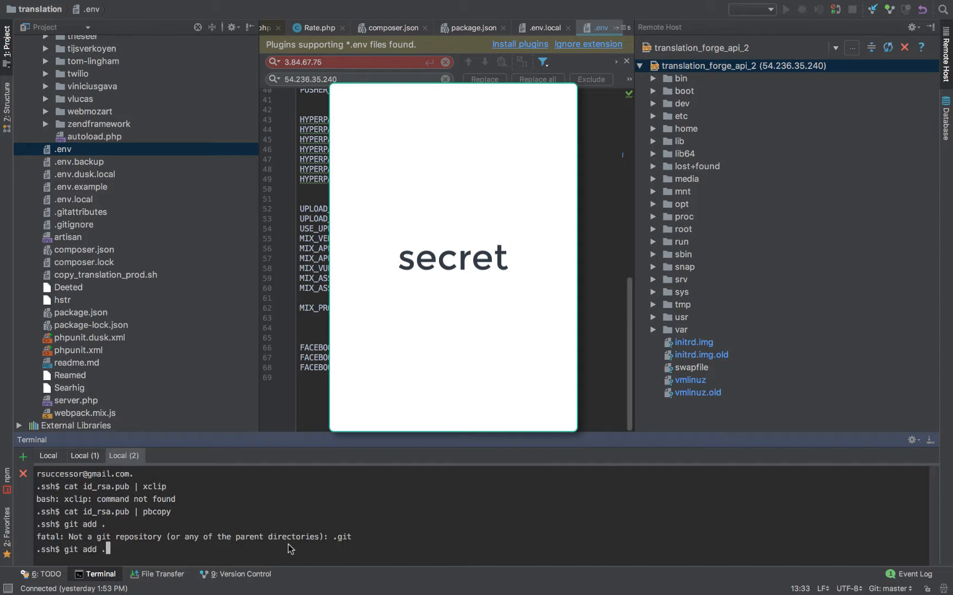
pyautogui.press('Up')
pyautogui.press('BackSpace')
pyautogui.press('BackSpace')
pyautogui.press('BackSpace')
pyautogui.press('BackSpace')
pyautogui.press('BackSpace')
pyautogui.press('BackSpace')
pyautogui.press('BackSpace')
pyautogui.press('BackSpace')
pyautogui.press('BackSpace')
pyautogui.press('BackSpace')
# Stage all changes from a new terminal session in the translation project and commit them with the message "change database password"
pyautogui.click(23, 457)
pyautogui.write('git ')
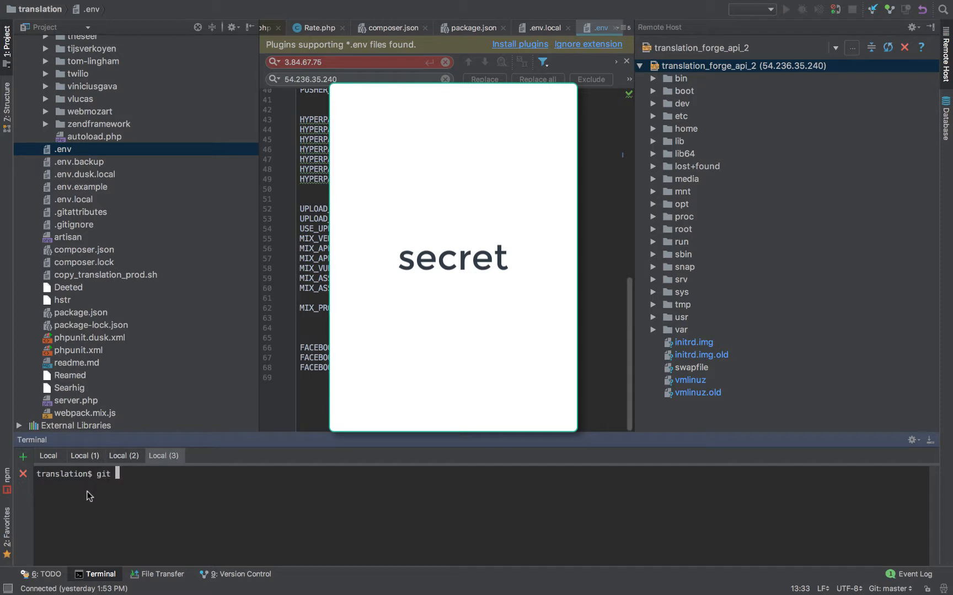
pyautogui.write('add .')
pyautogui.press('Return')
pyautogui.write('git ')
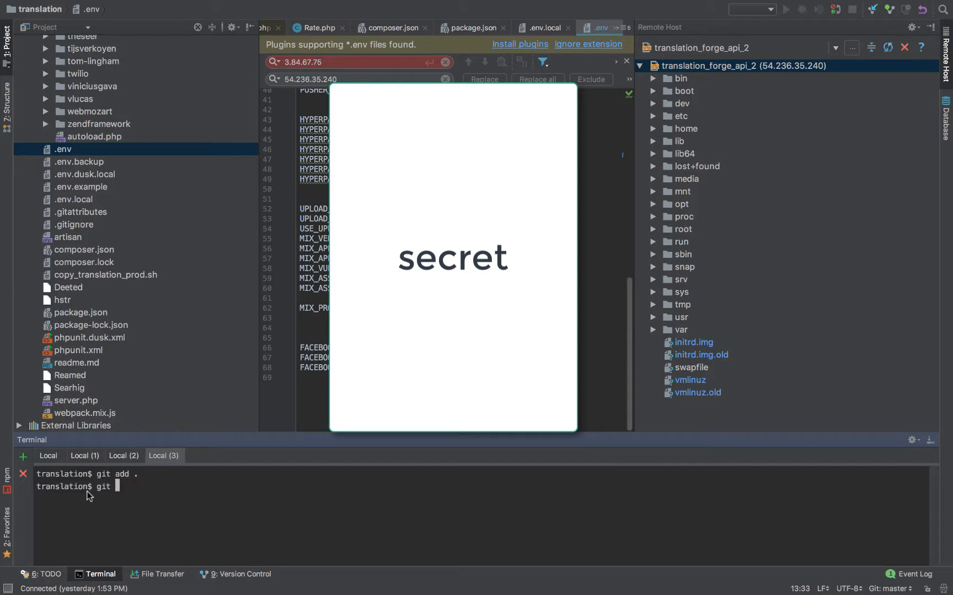
pyautogui.write('commit -m "change database ')
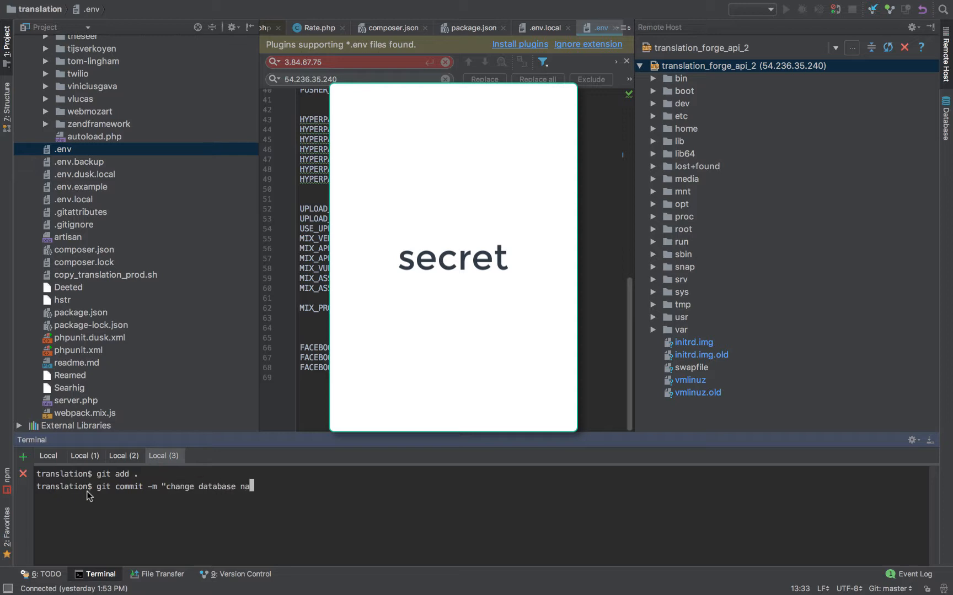
pyautogui.write('password"')
pyautogui.press('Return')
# Push the commit to origin master with git push
pyautogui.write('git push oriign')
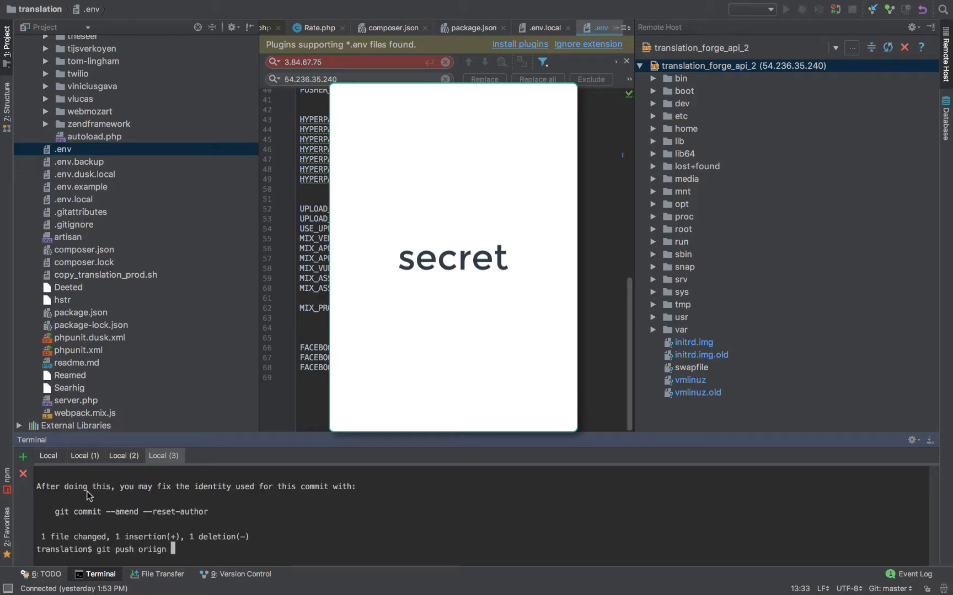
pyautogui.press('BackSpace')
pyautogui.press('BackSpace')
pyautogui.press('BackSpace')
pyautogui.press('BackSpace')
pyautogui.write('gin sta')
pyautogui.press('BackSpace')
pyautogui.press('BackSpace')
pyautogui.press('BackSpace')
pyautogui.write('master')
pyautogui.press('Return')
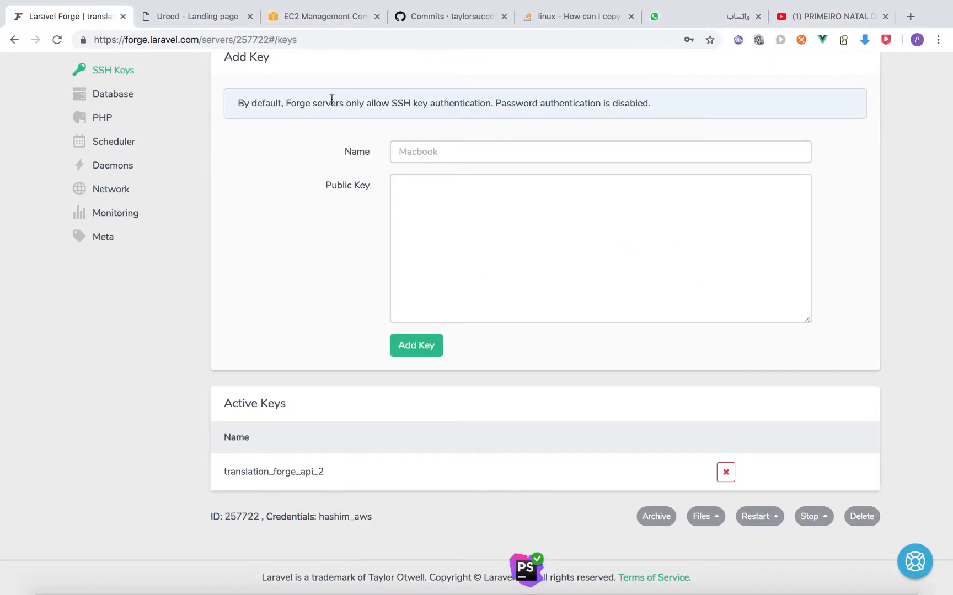
# Switch to Forge, open the default site of translation_api_2, and comment out mv .env.prod .env on line 11 of the deploy script
pyautogui.scroll(2, 270, 89)
pyautogui.click(270, 59)
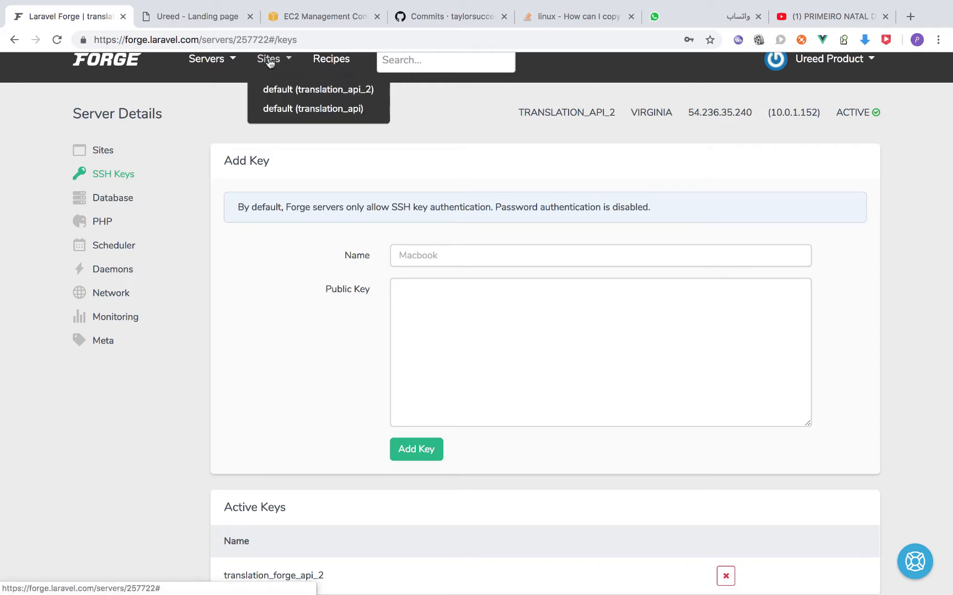
pyautogui.click(284, 90)
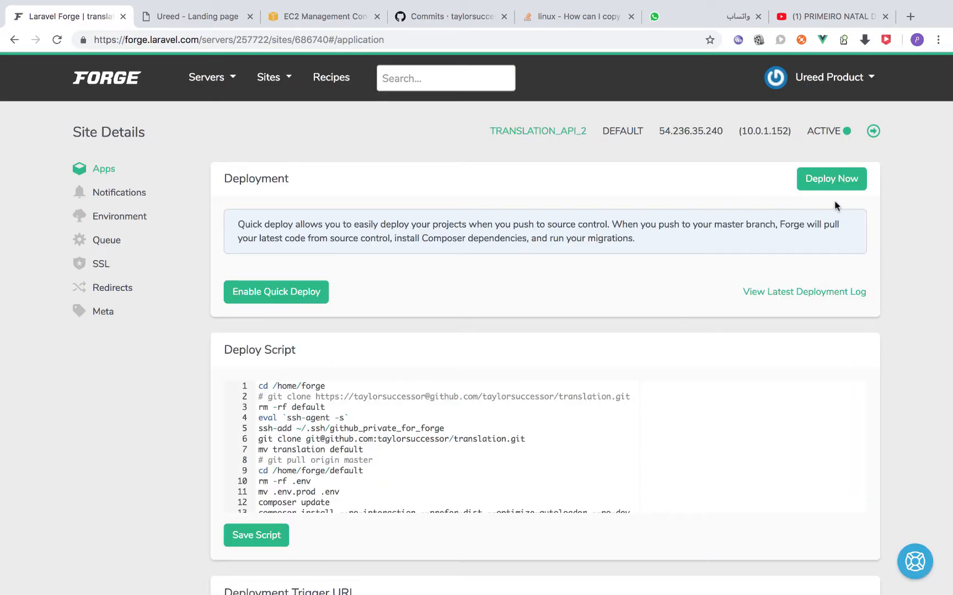
pyautogui.scroll(-3, 363, 444)
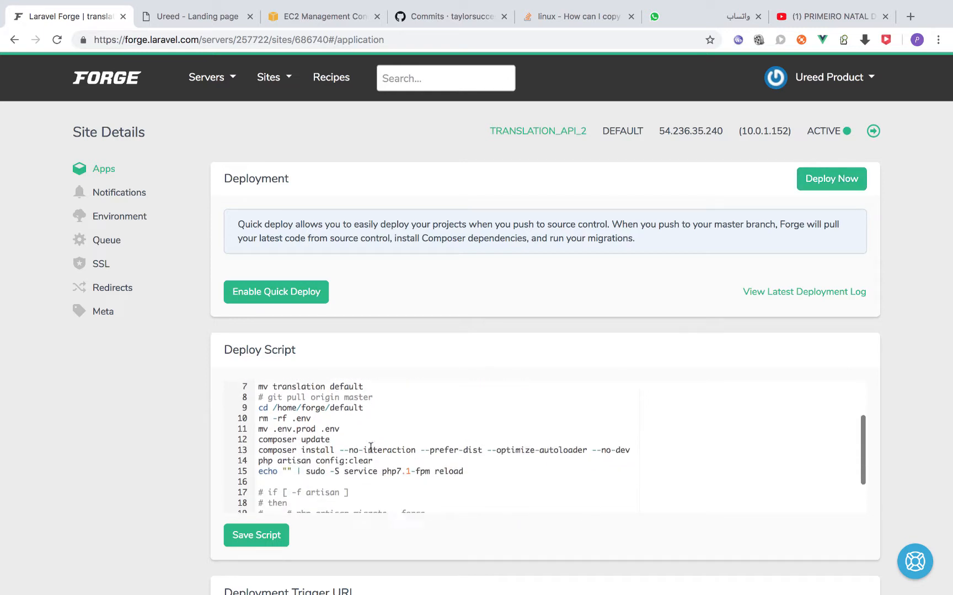
pyautogui.click(294, 415)
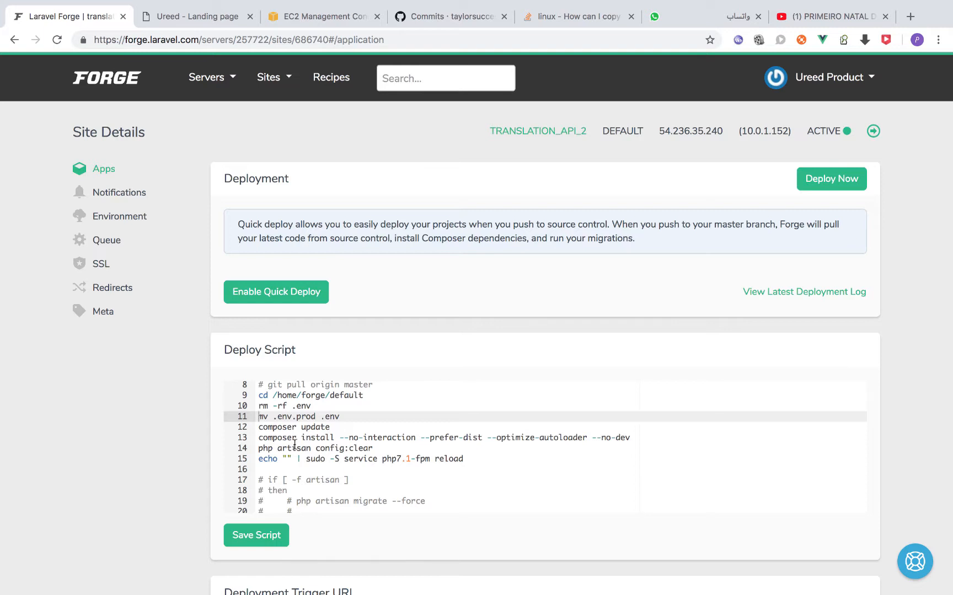
pyautogui.write('#')
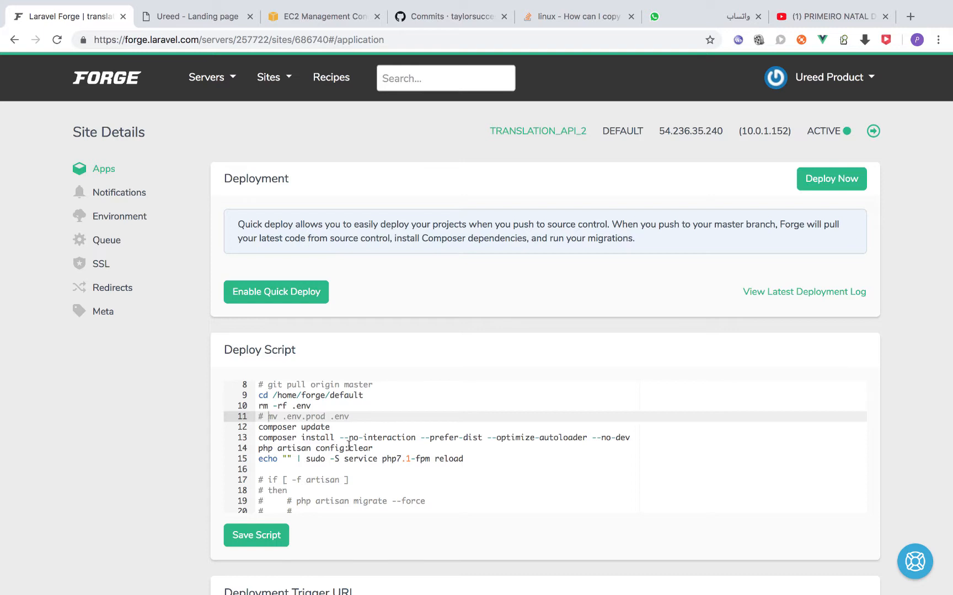
# Review the first deploy script lines and replace github_private_for_forge in the ssh-add command with a key name starting with id
pyautogui.scroll(3, 349, 446)
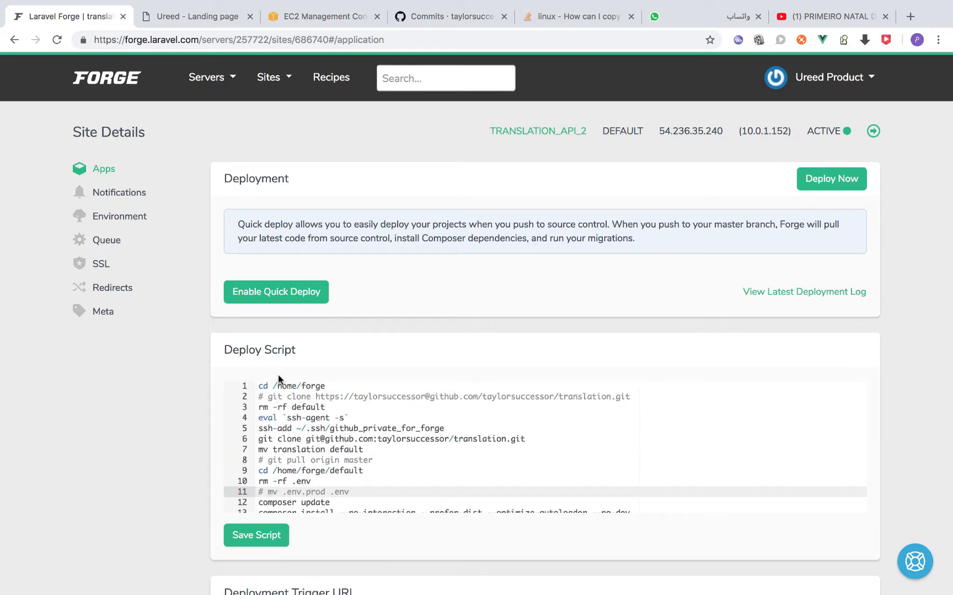
pyautogui.moveTo(257, 386); pyautogui.dragTo(335, 385)
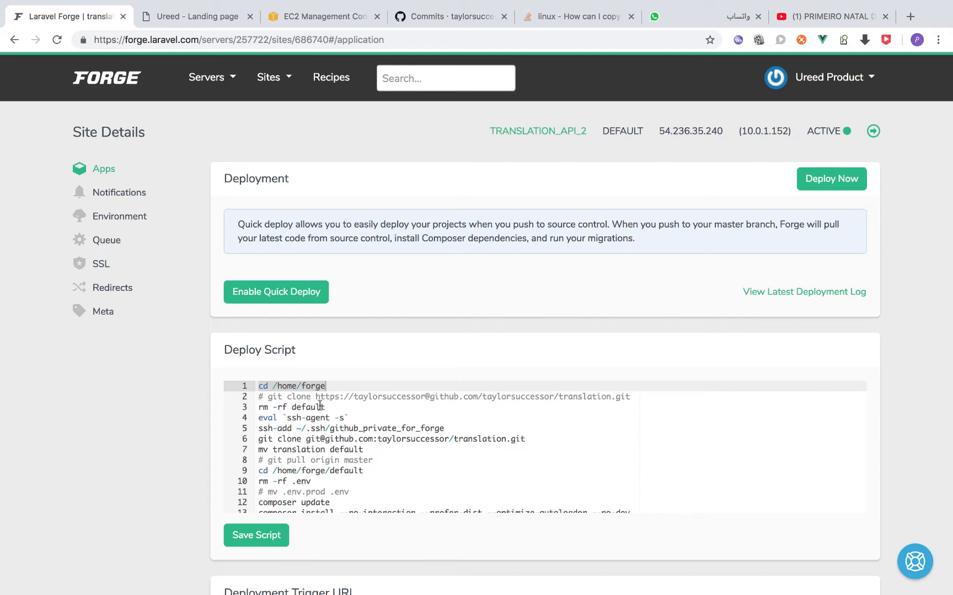
pyautogui.click(330, 407)
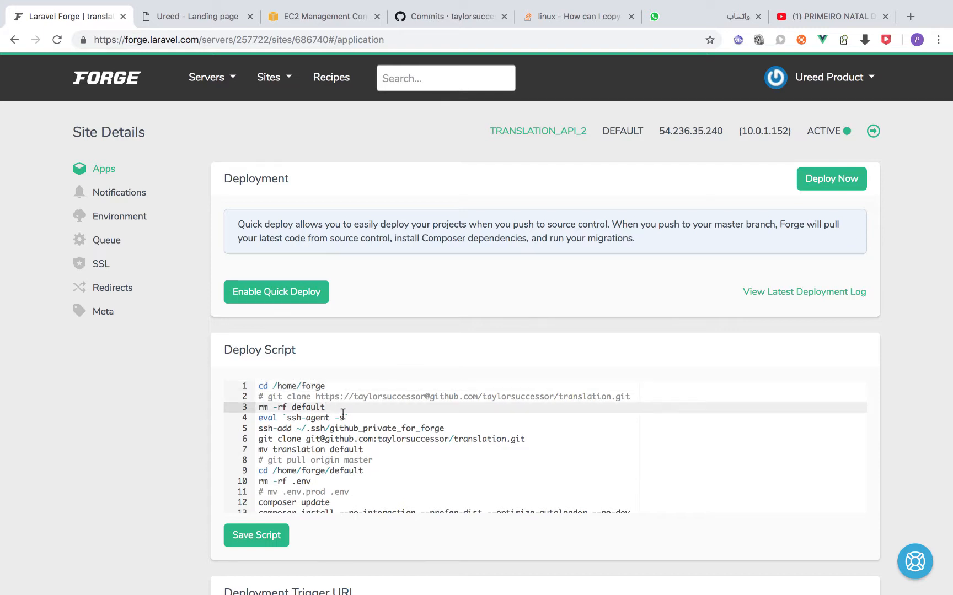
pyautogui.click(347, 417)
pyautogui.write('`')
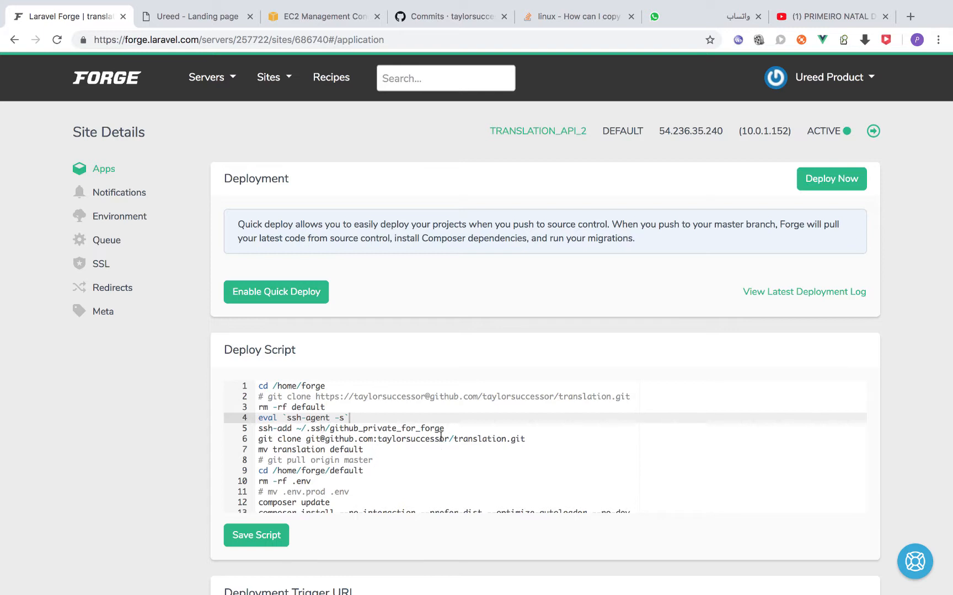
pyautogui.doubleClick(399, 428)
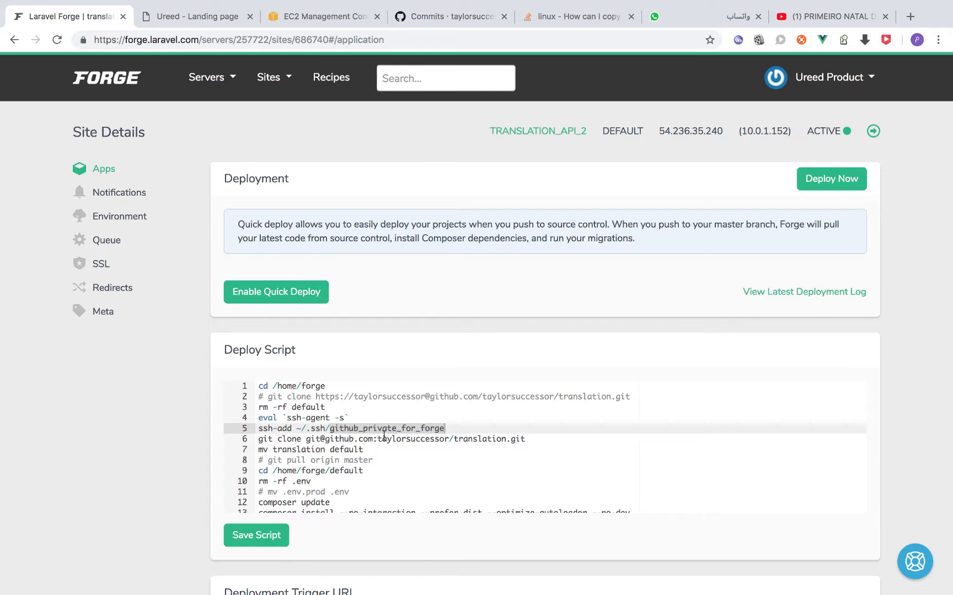
pyautogui.write('id')
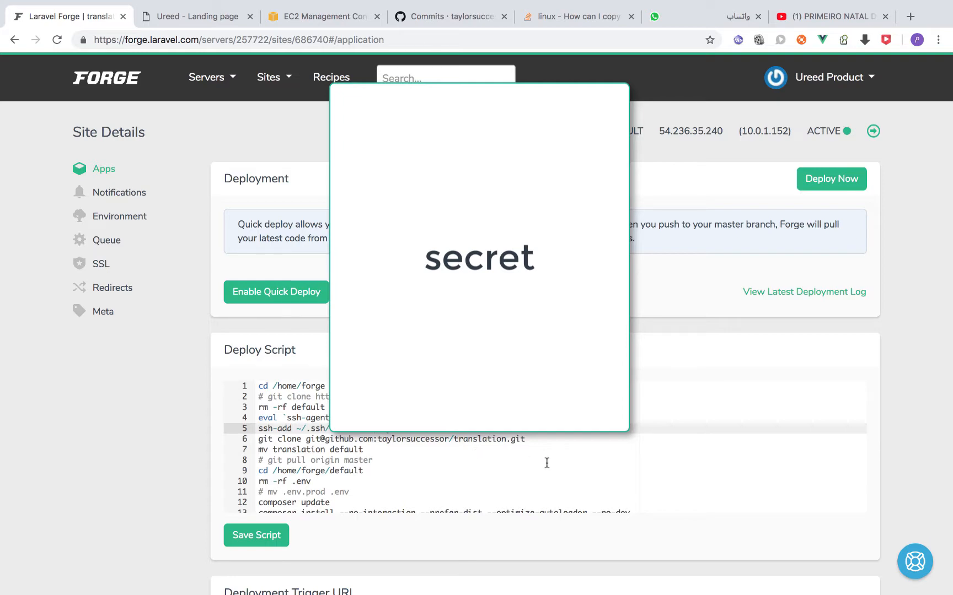
# Switch to PhpStorm, skip the break reminder, and expand home/forge/.ssh on the remote host
pyautogui.hotkey('ctrl', 'Right')
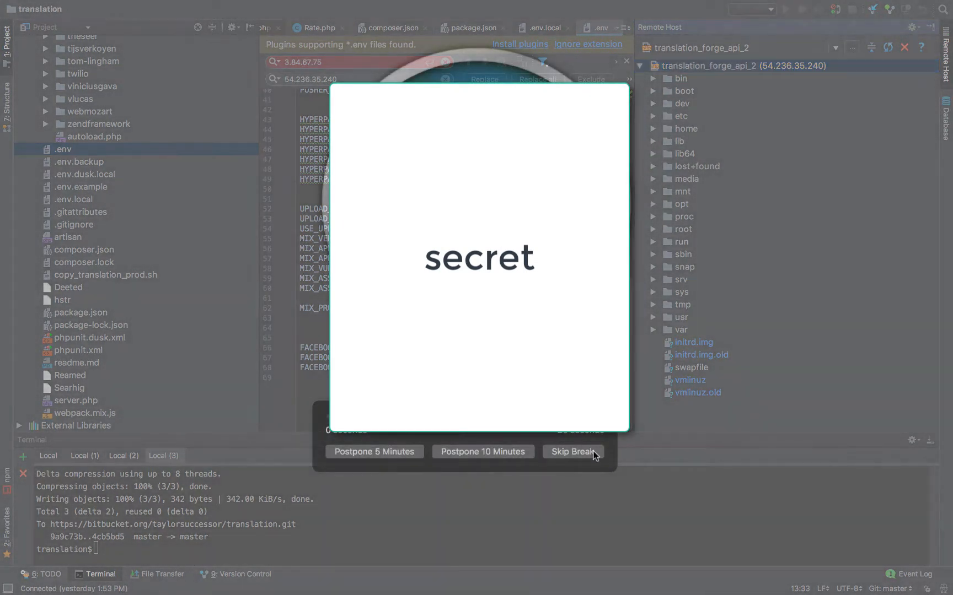
pyautogui.click(574, 452)
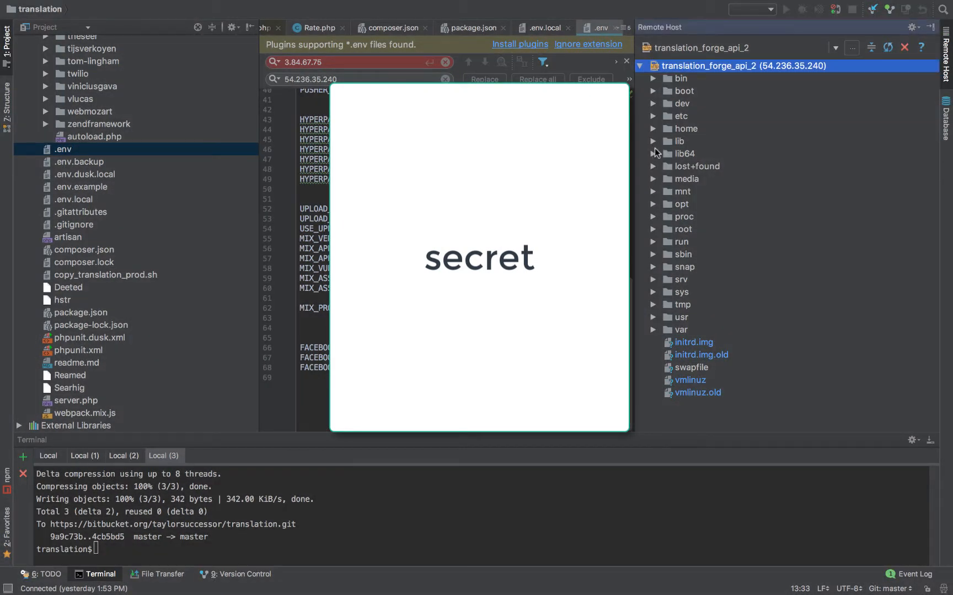
pyautogui.click(653, 128)
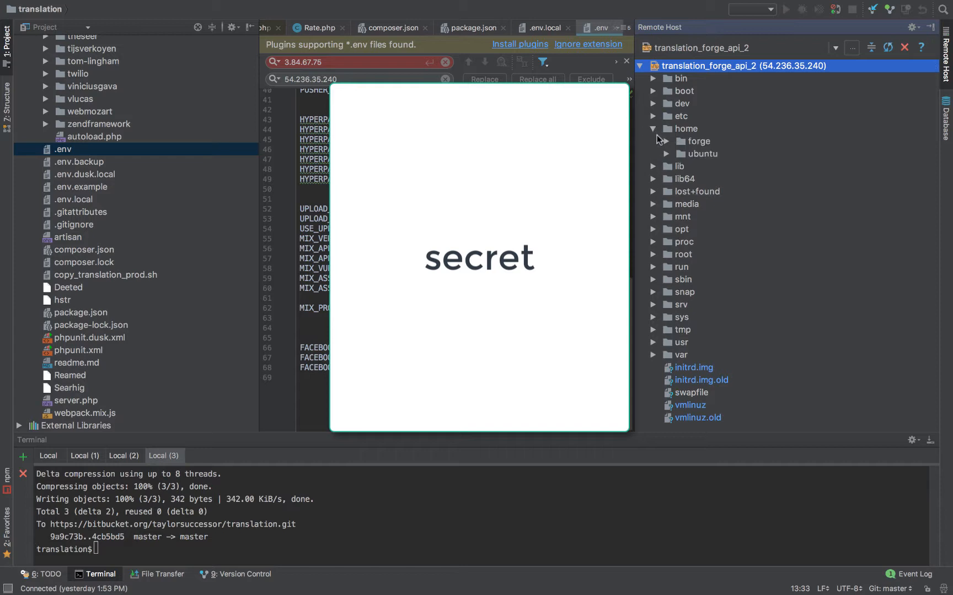
pyautogui.click(666, 141)
pyautogui.click(679, 216)
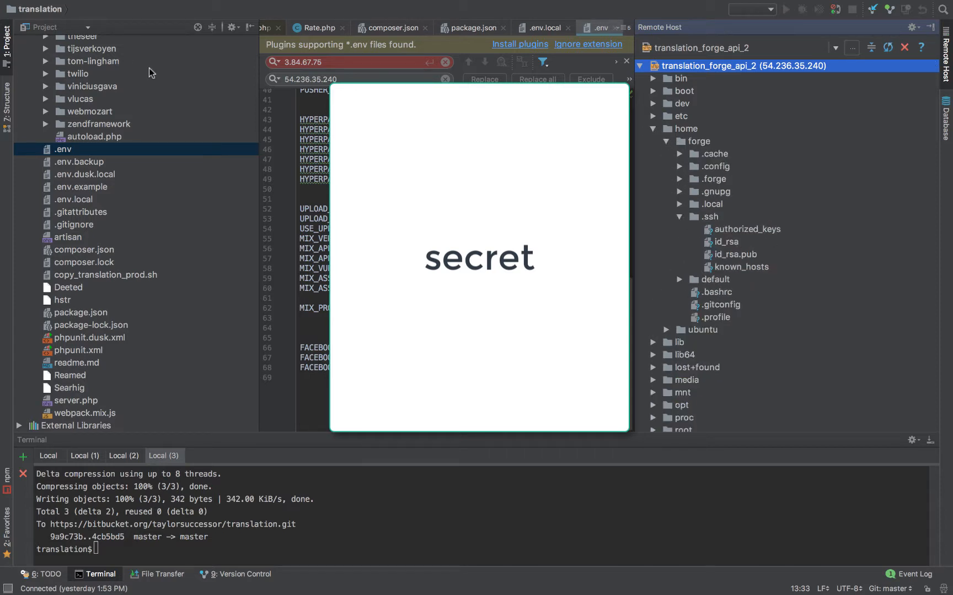
# Switch to Finder, go to the local ~/.ssh folder, and copy the id_rsa file
pyautogui.scroll(15, 120, 106)
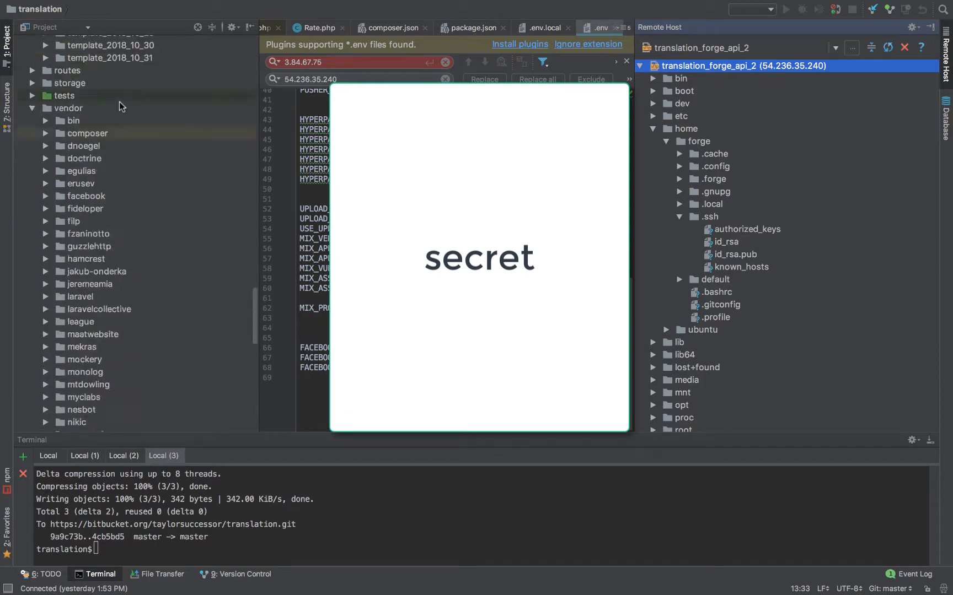
pyautogui.scroll(10, 120, 106)
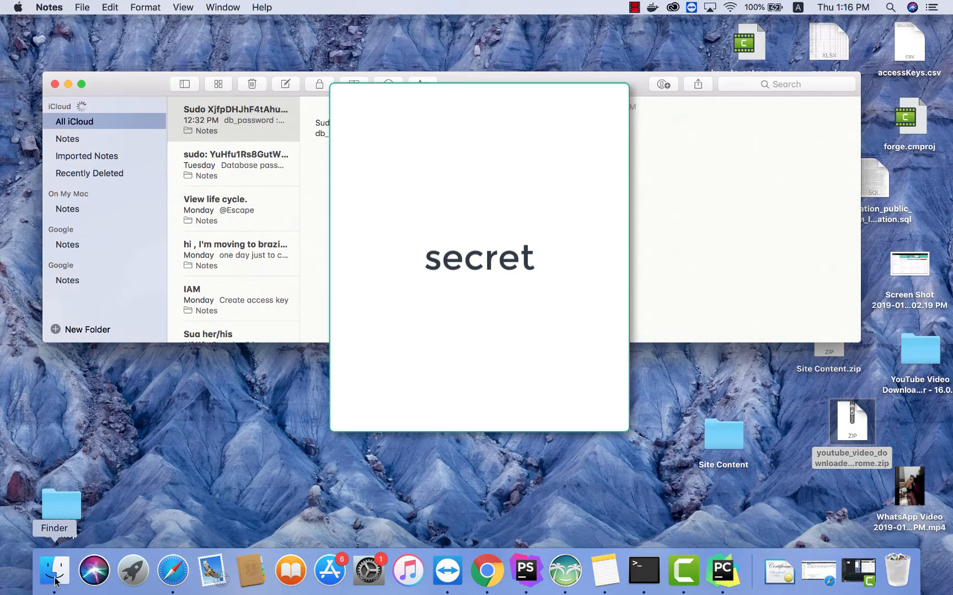
pyautogui.click(54, 576)
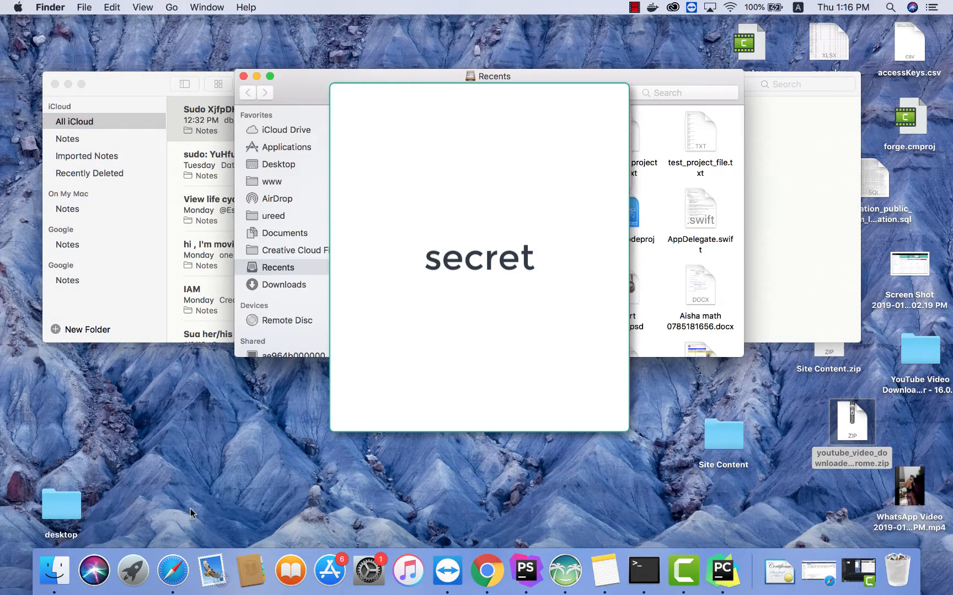
pyautogui.press('Return')
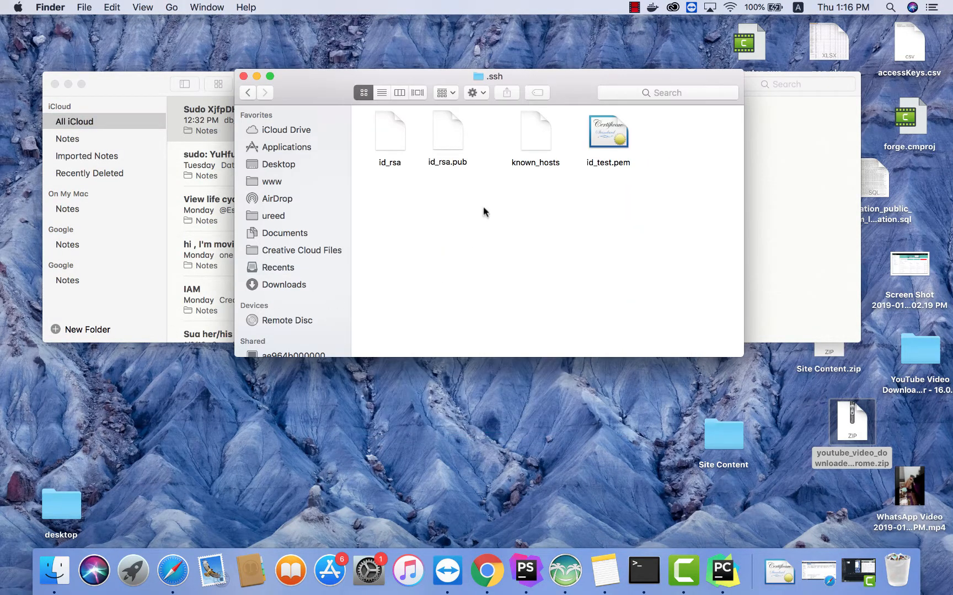
pyautogui.rightClick(388, 127)
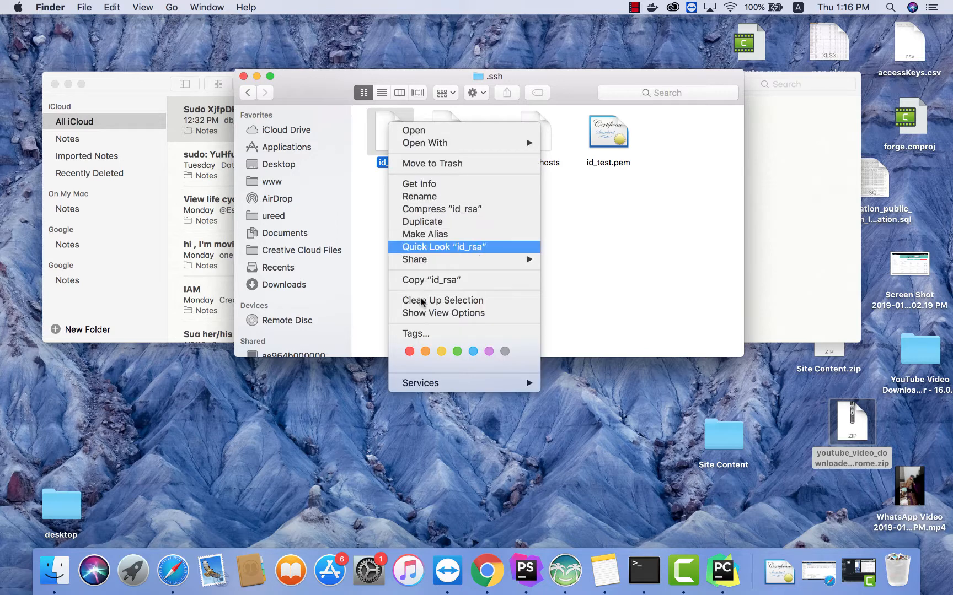
pyautogui.click(420, 282)
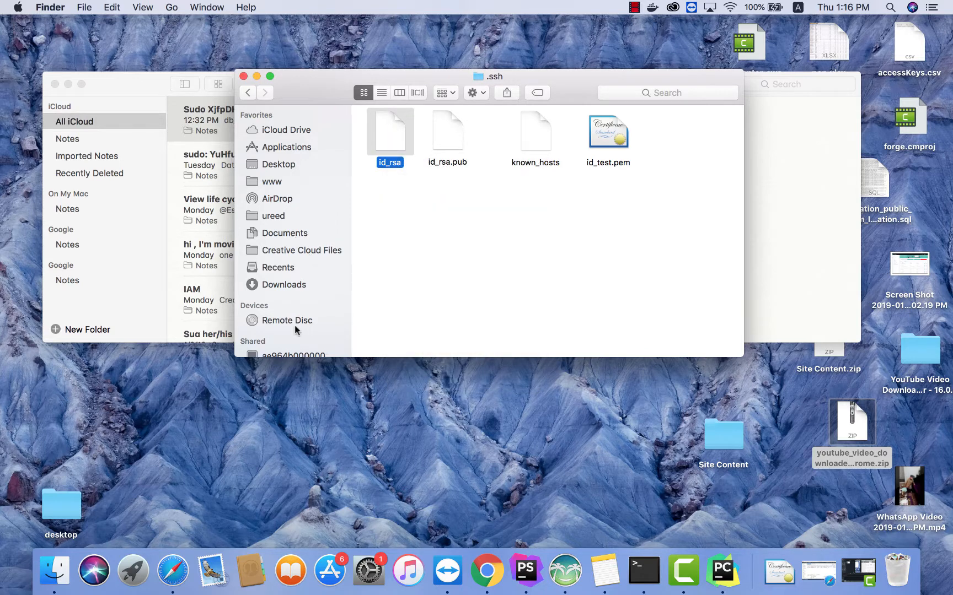
pyautogui.press('shift+super+g')
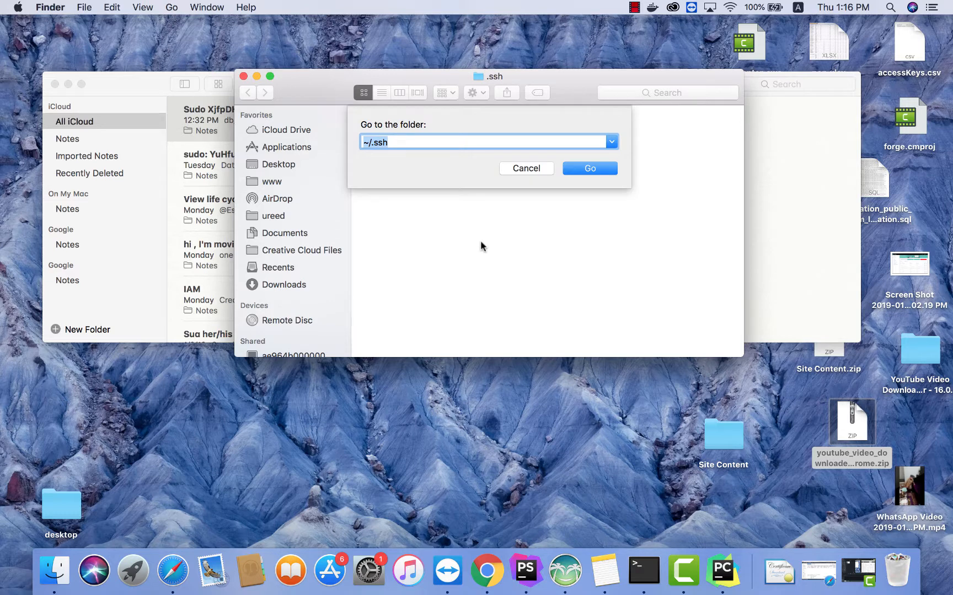
pyautogui.click(526, 169)
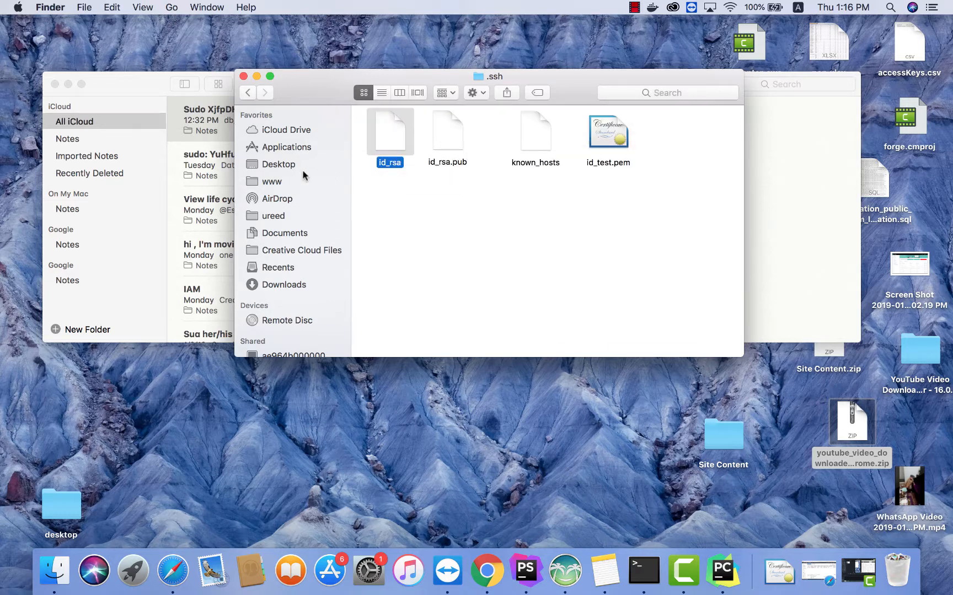
pyautogui.click(269, 181)
pyautogui.doubleClick(674, 209)
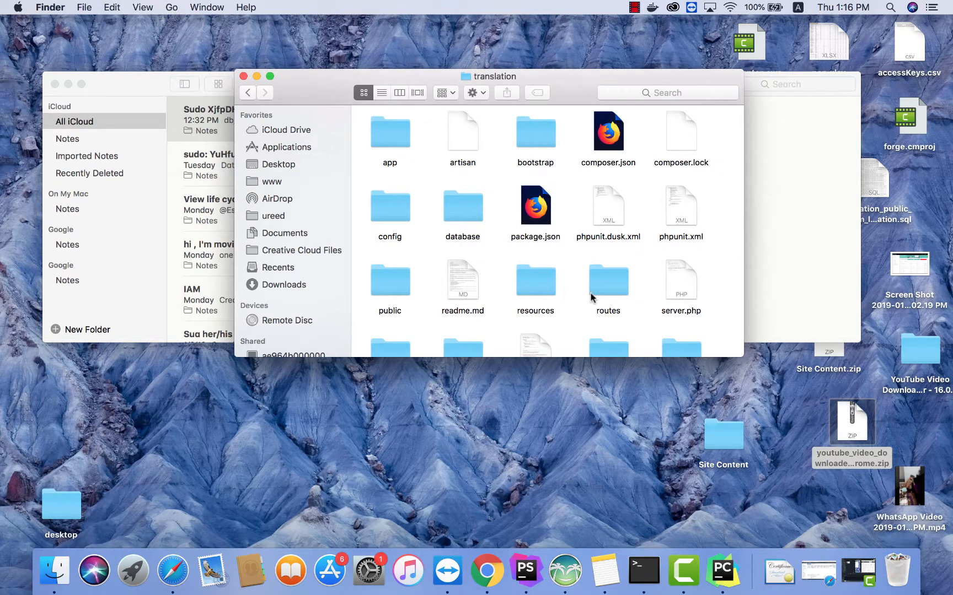
pyautogui.scroll(-5, 591, 295)
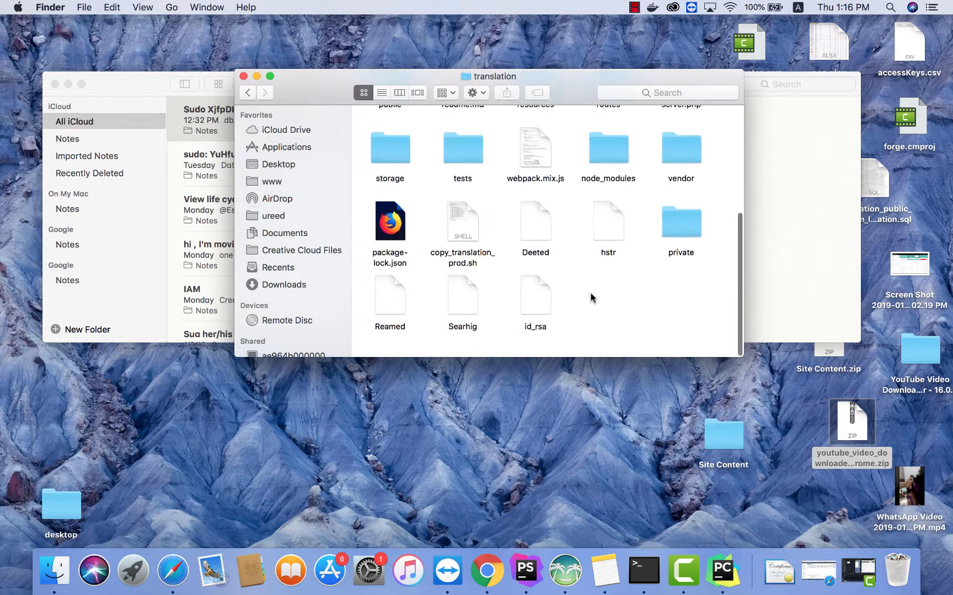
# Rename the id_rsa copy in the translation folder as id_rsa_local
pyautogui.click(535, 333)
pyautogui.rightClick(535, 334)
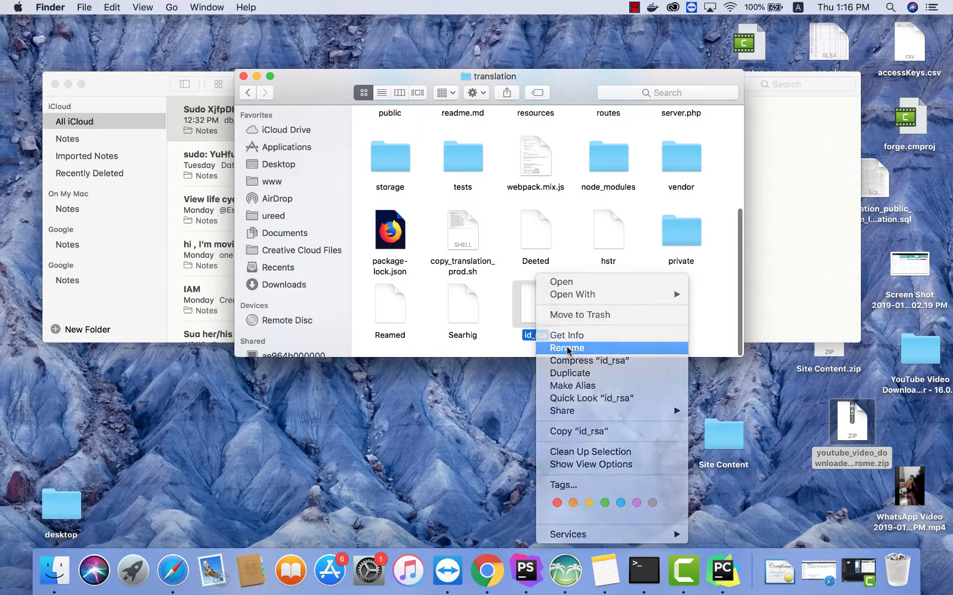
pyautogui.click(551, 348)
pyautogui.write('_local')
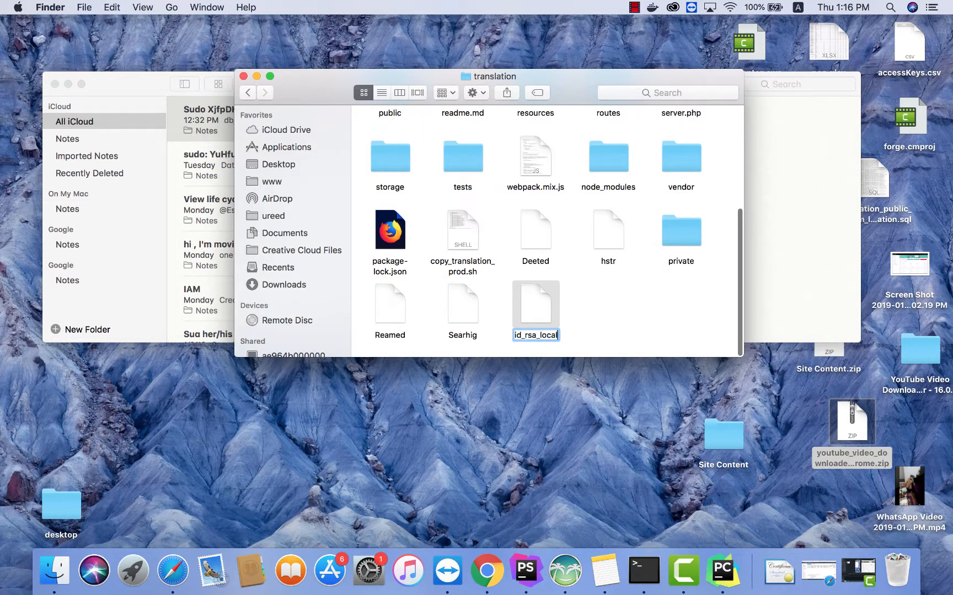
pyautogui.press('Return')
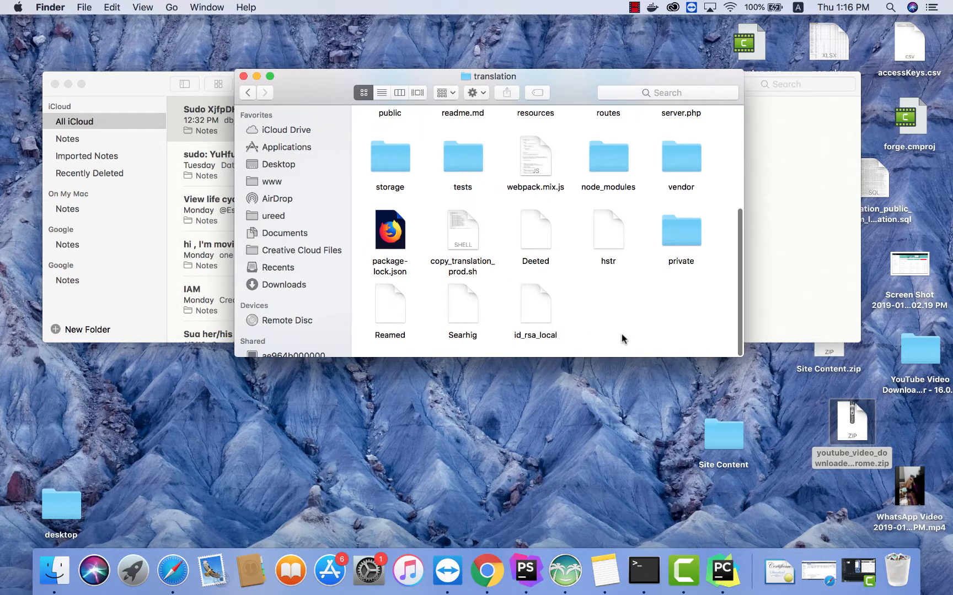
# Switch to PhpStorm and upload id_rsa_local from the project into home/forge/.ssh on the remote host
pyautogui.hotkey('ctrl', 'Right')
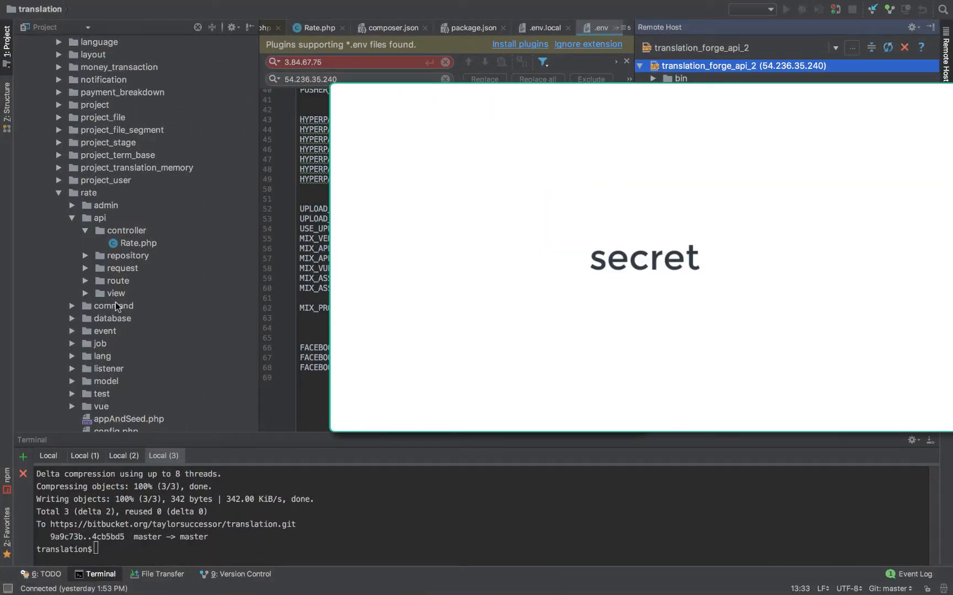
pyautogui.scroll(-20, 104, 232)
pyautogui.scroll(-8, 105, 235)
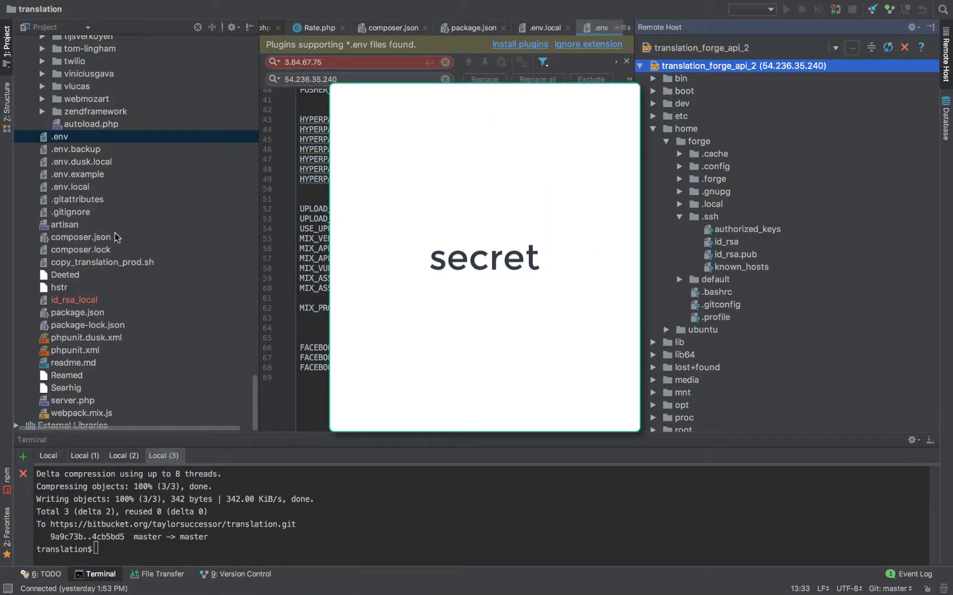
pyautogui.moveTo(77, 300); pyautogui.dragTo(700, 217)
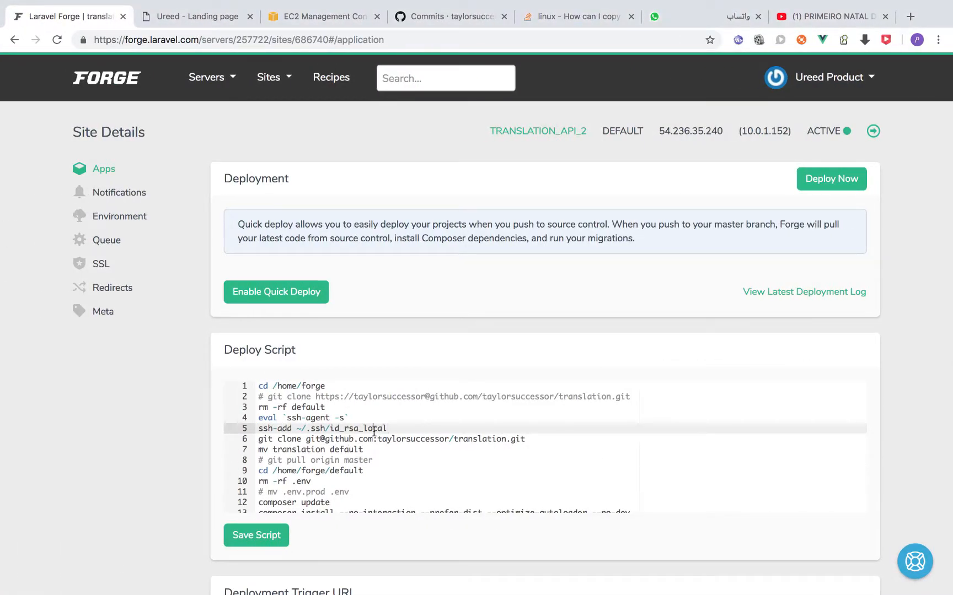
# Switch to Chrome and comment out the "rm -rf .env" line in the Forge deploy script
pyautogui.doubleClick(374, 429)
pyautogui.scroll(-3, 391, 448)
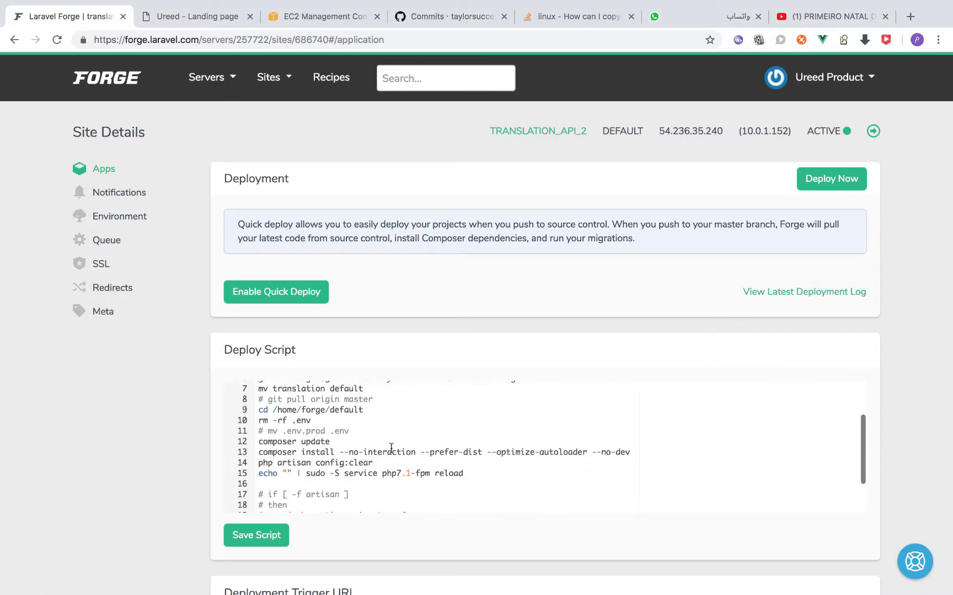
pyautogui.scroll(1, 381, 446)
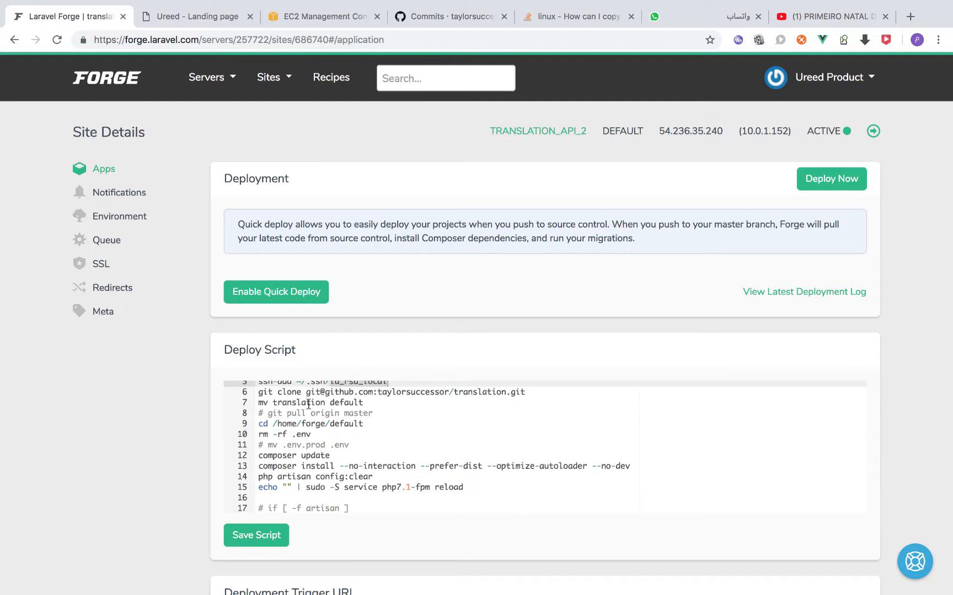
pyautogui.moveTo(297, 404); pyautogui.dragTo(372, 403)
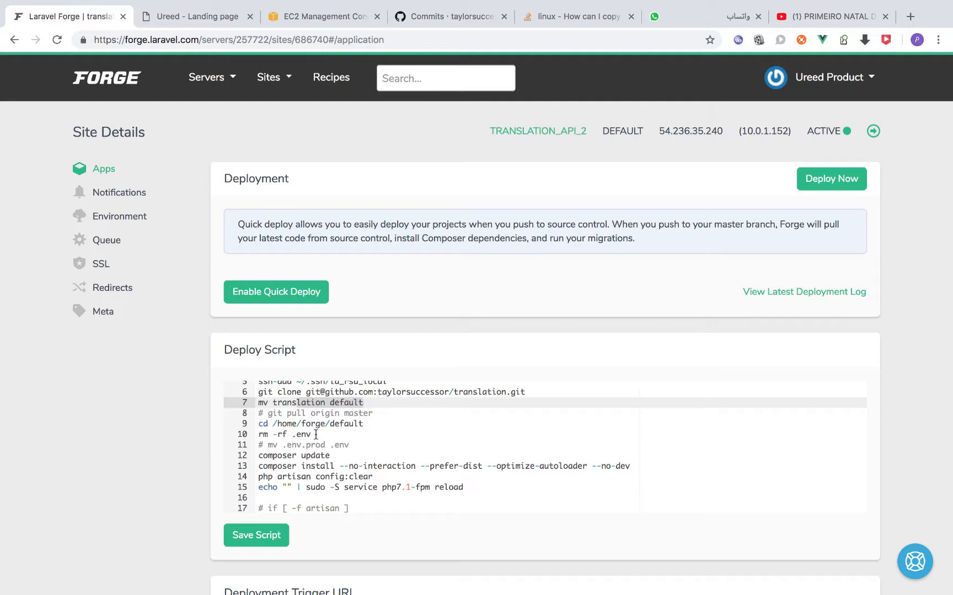
pyautogui.scroll(-1, 316, 435)
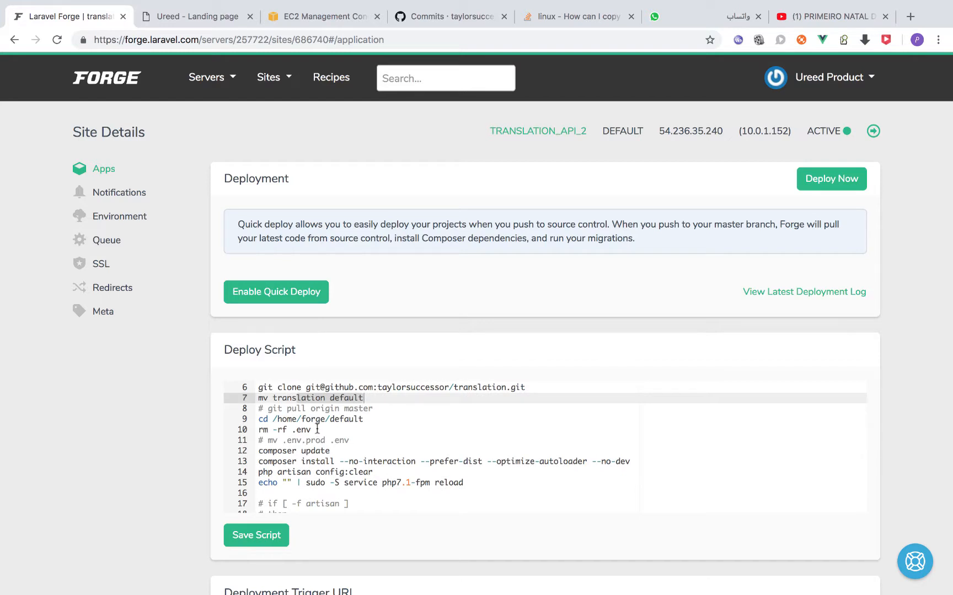
pyautogui.click(265, 430)
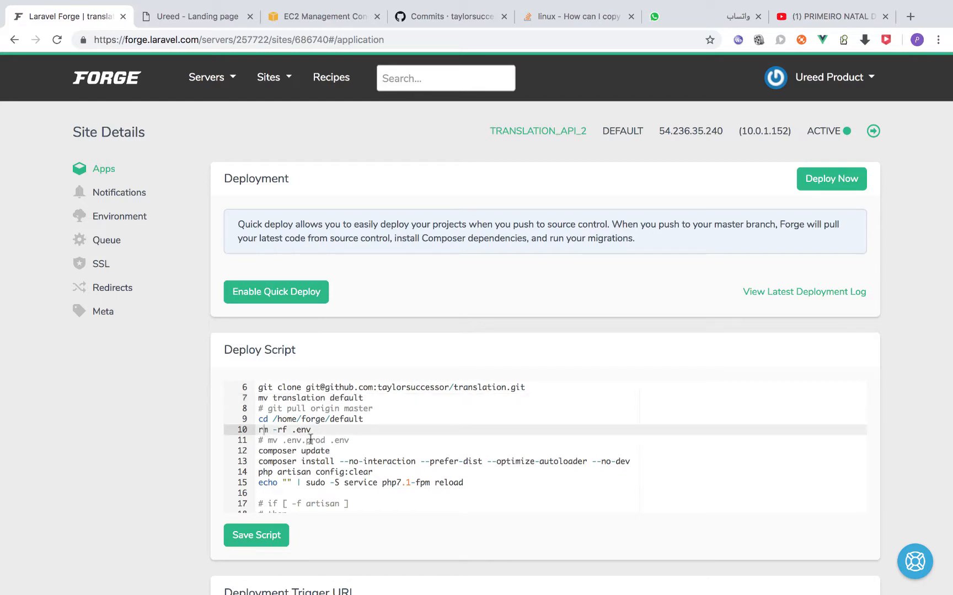
pyautogui.press('super+slash')
# Uncomment the php artisan migrate:fresh and php artisan db:seed lines at the end of the deploy script
pyautogui.scroll(-3, 395, 443)
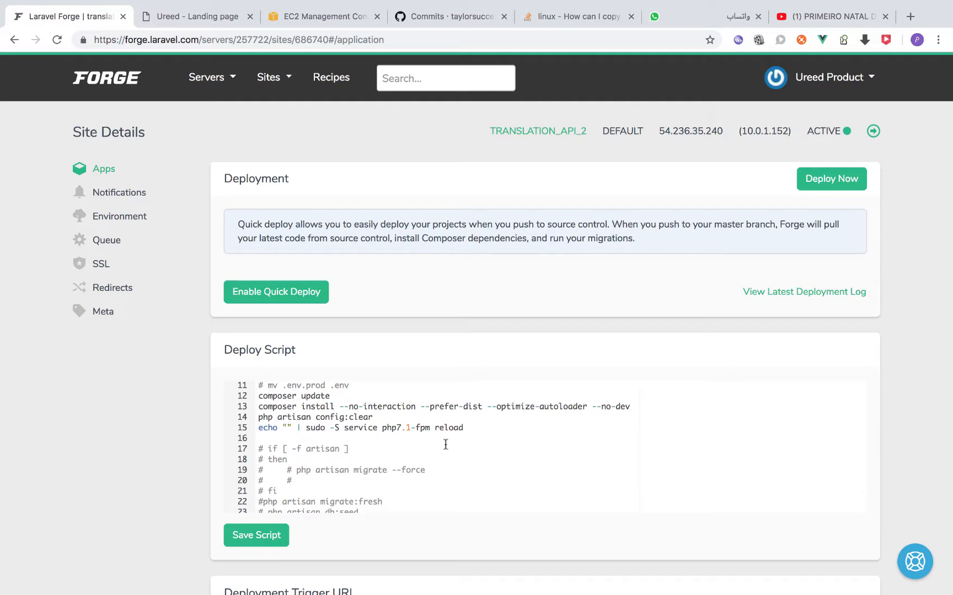
pyautogui.scroll(-1, 445, 445)
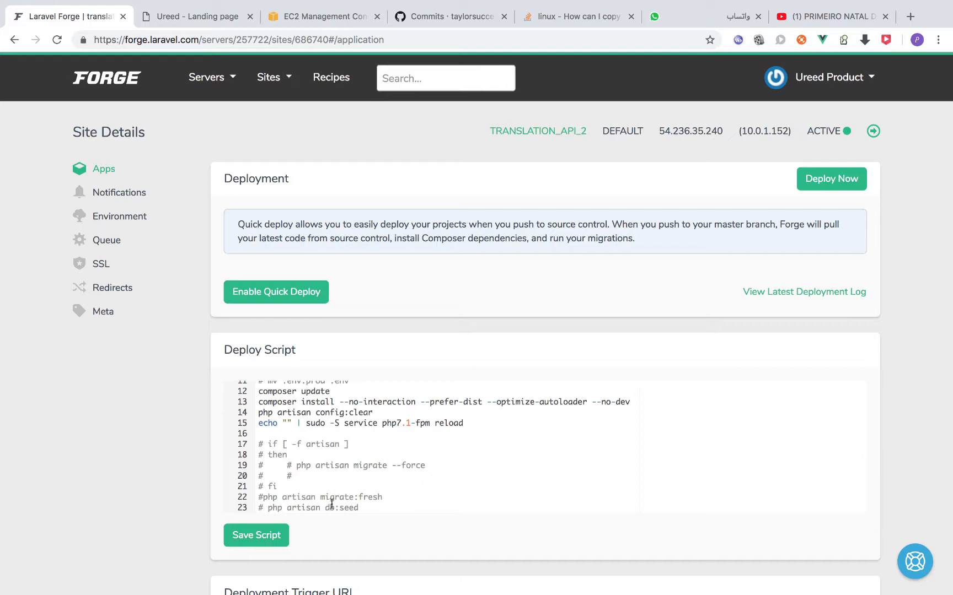
pyautogui.click(266, 497)
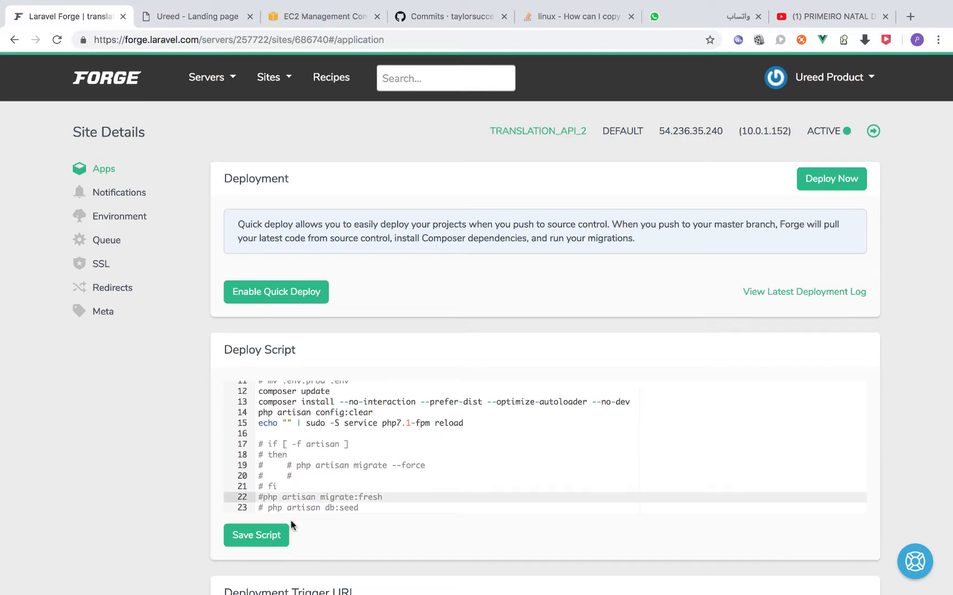
pyautogui.press('BackSpace')
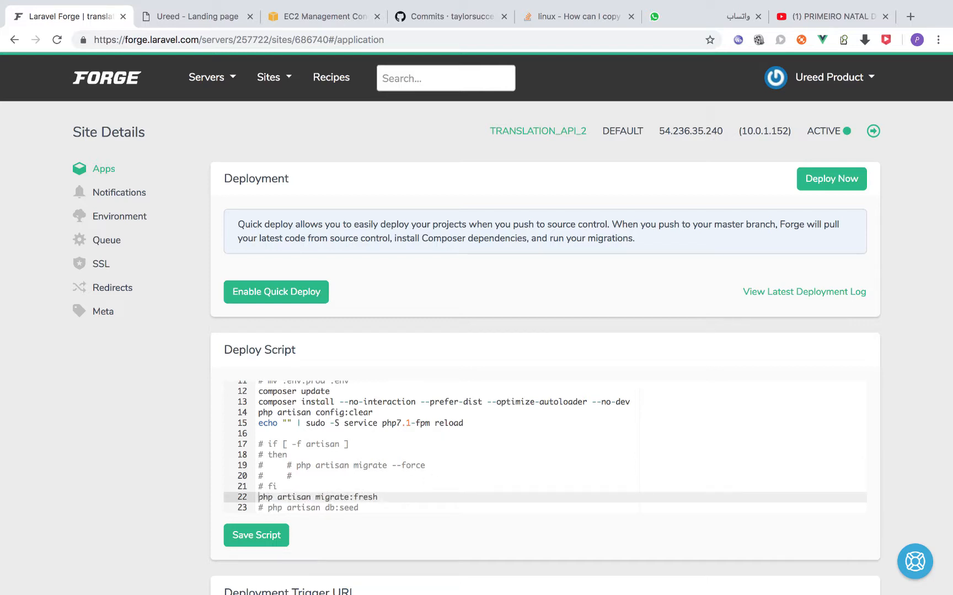
pyautogui.click(263, 505)
pyautogui.press('BackSpace')
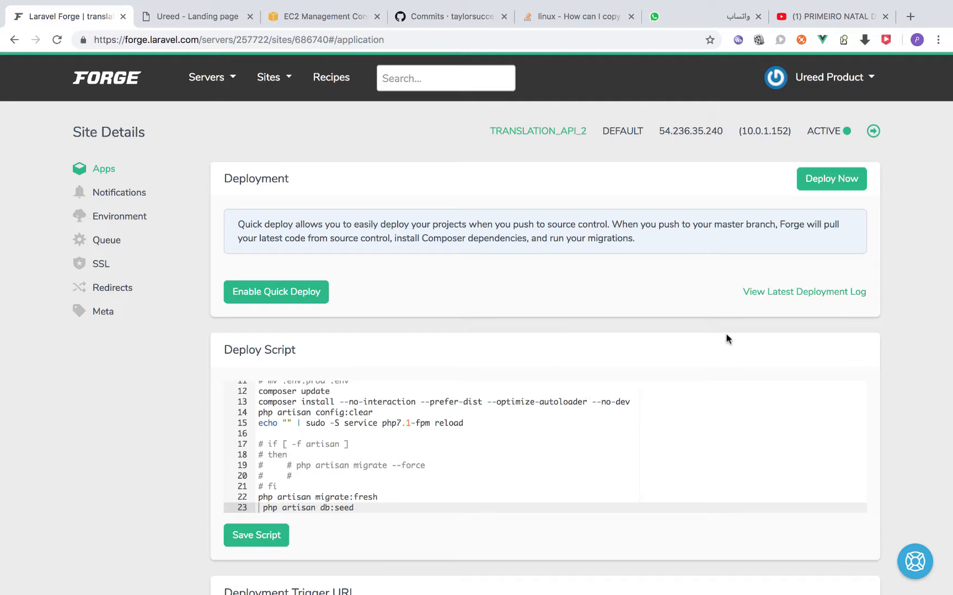
# Try to deploy the site and read the error output of the resulting server alert
pyautogui.click(832, 179)
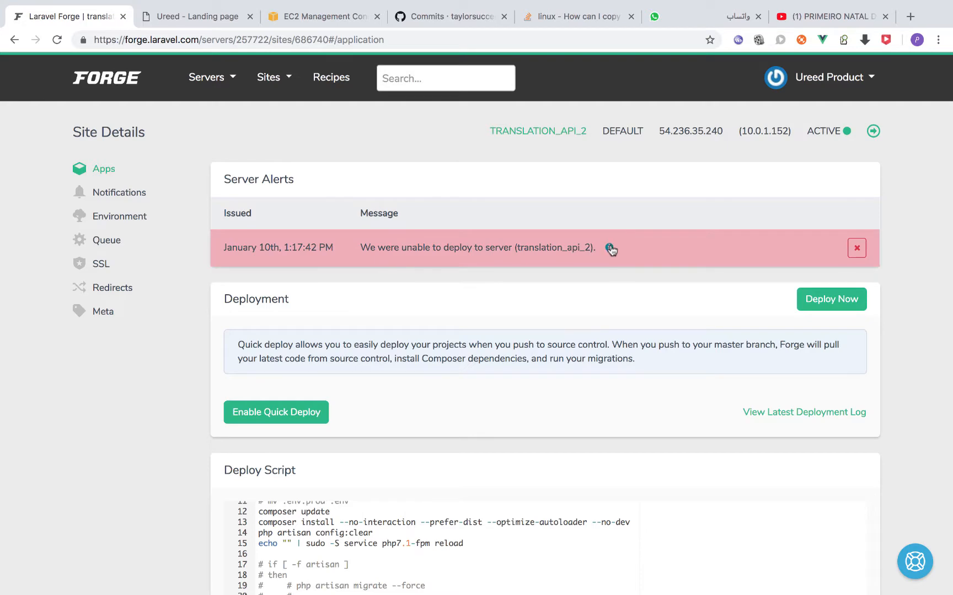
pyautogui.click(609, 249)
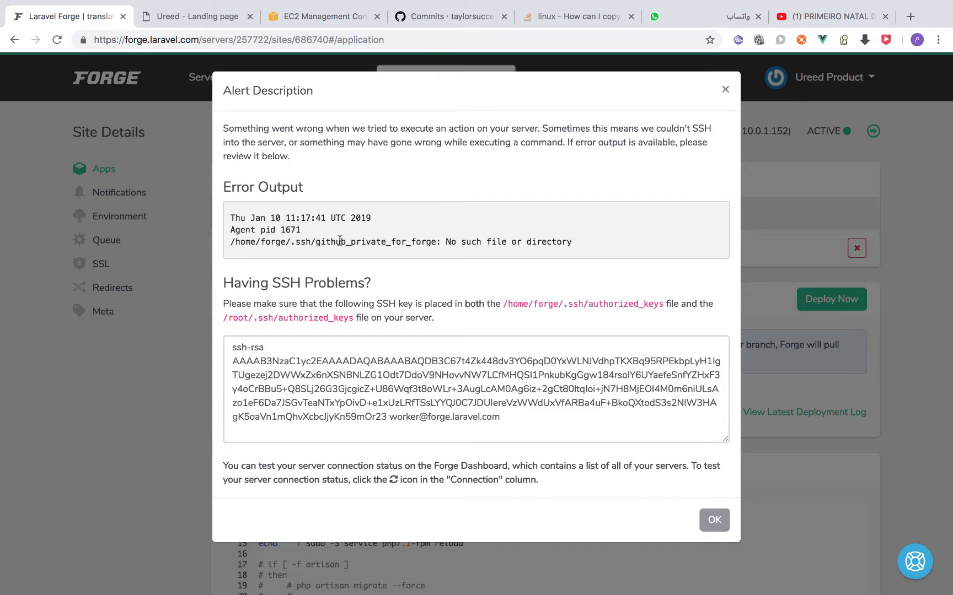
pyautogui.click(725, 91)
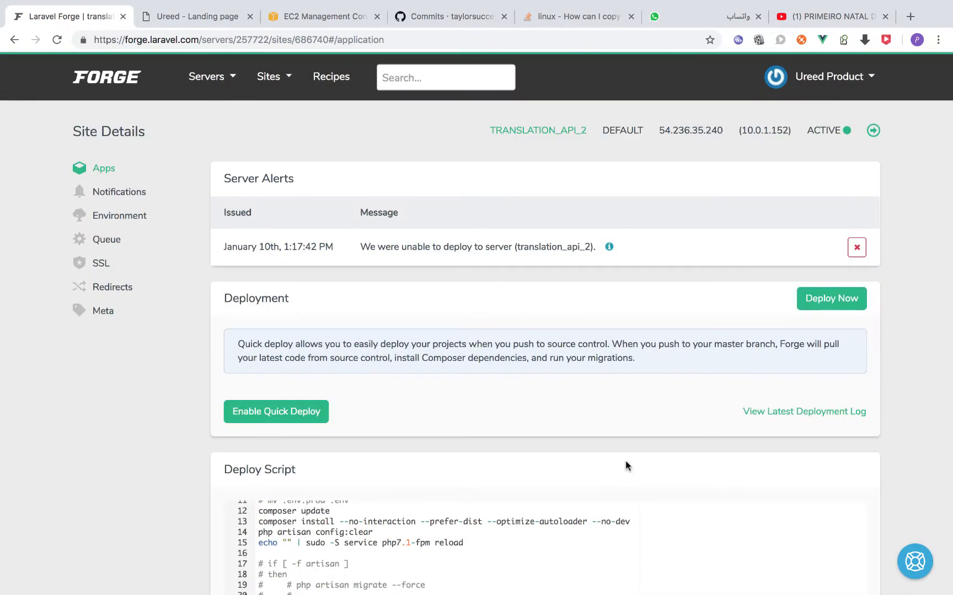
# Save the deploy script and deploy the site again, dismissing the old server alert
pyautogui.scroll(-3, 625, 461)
pyautogui.click(279, 496)
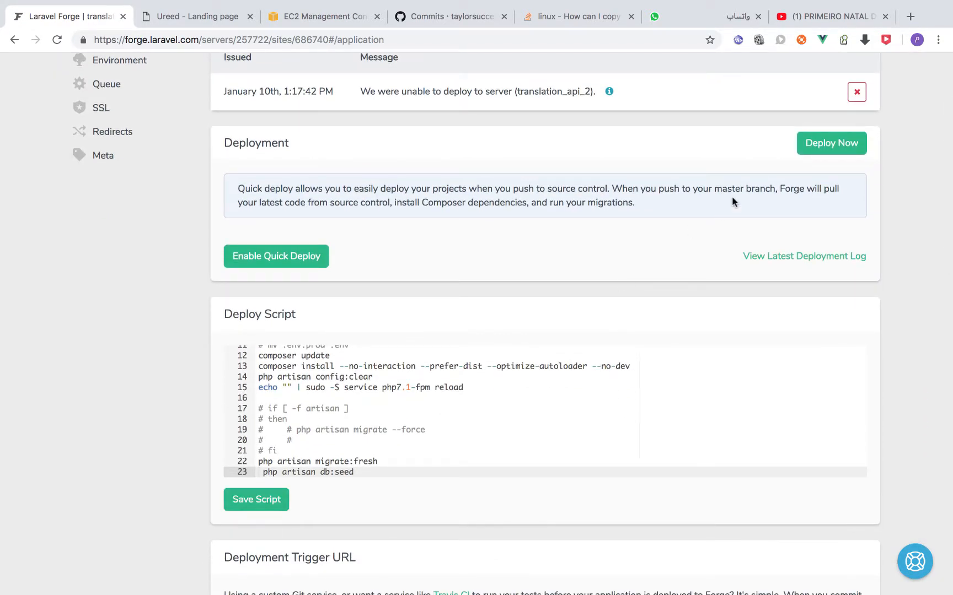
pyautogui.click(831, 144)
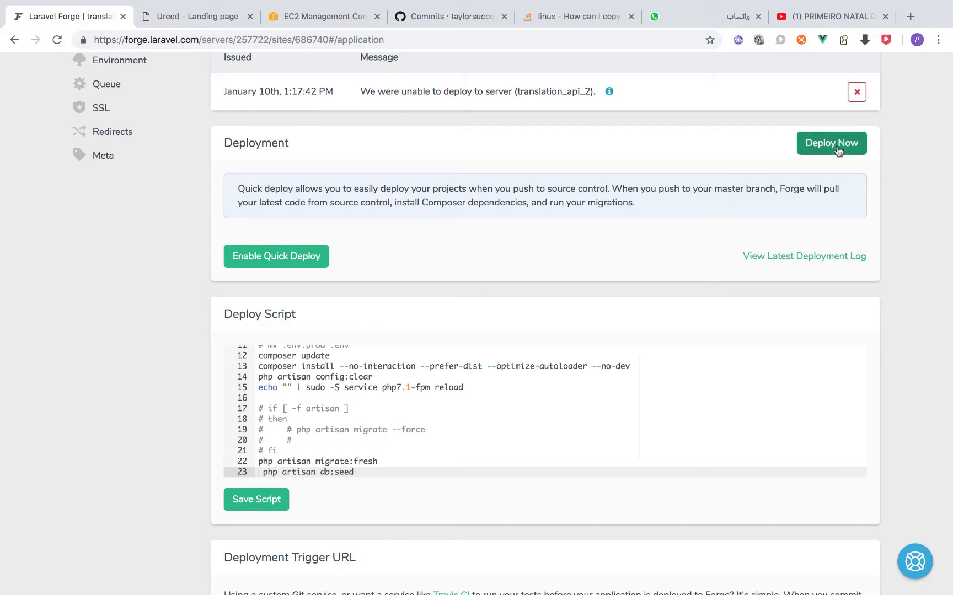
pyautogui.click(857, 92)
pyautogui.scroll(3, 613, 220)
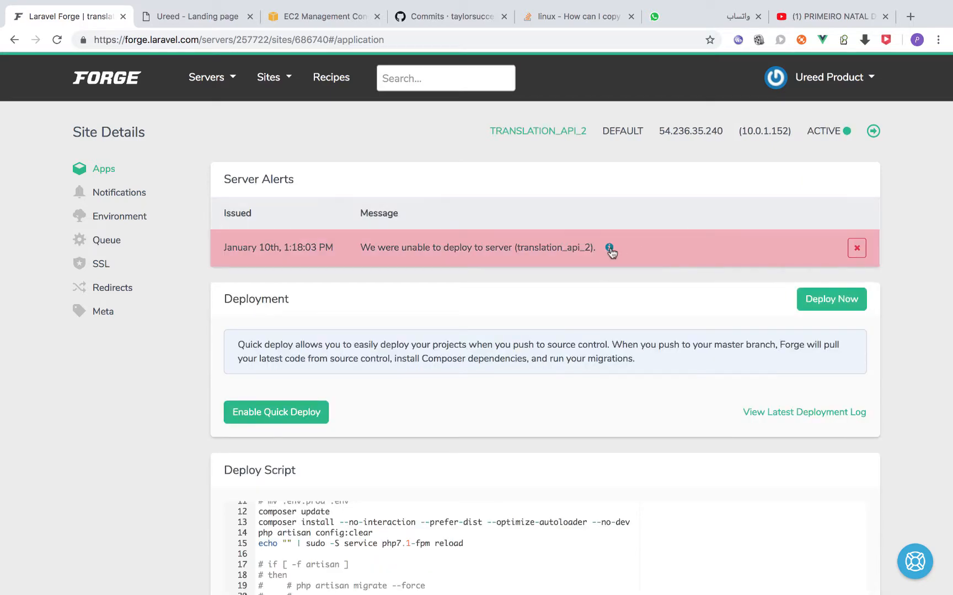
# Open the new server alert's description and copy the path /home/forge/.ssh/id_rsa_local from its error output
pyautogui.click(609, 248)
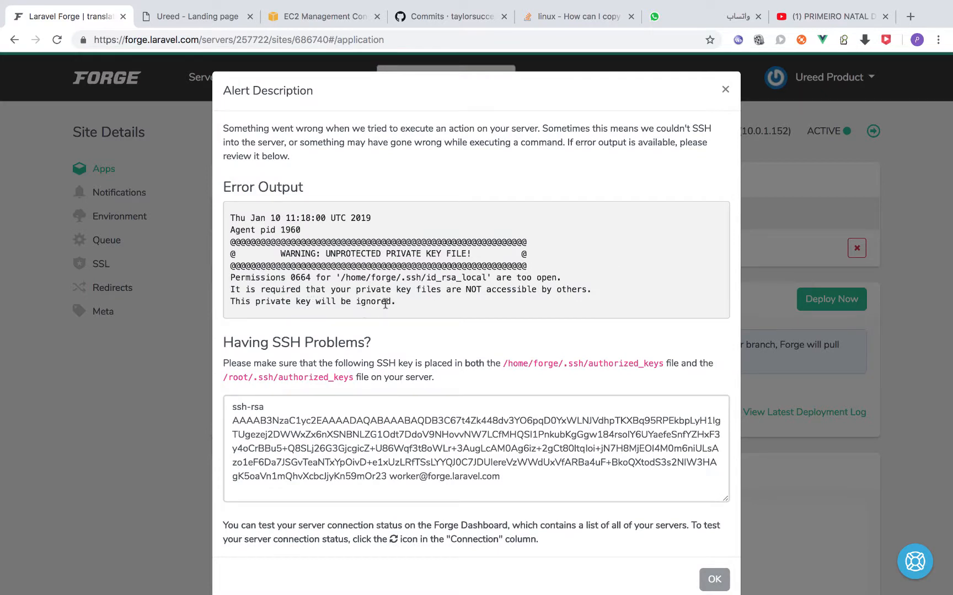
pyautogui.doubleClick(302, 277)
pyautogui.doubleClick(451, 277)
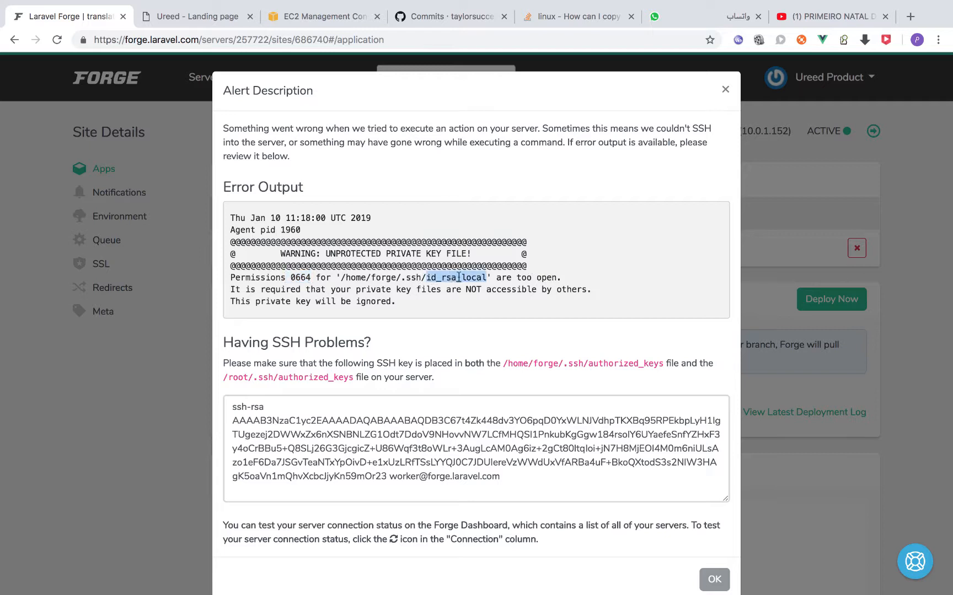
pyautogui.click(474, 278)
pyautogui.moveTo(486, 278); pyautogui.dragTo(341, 278)
pyautogui.press('super+c')
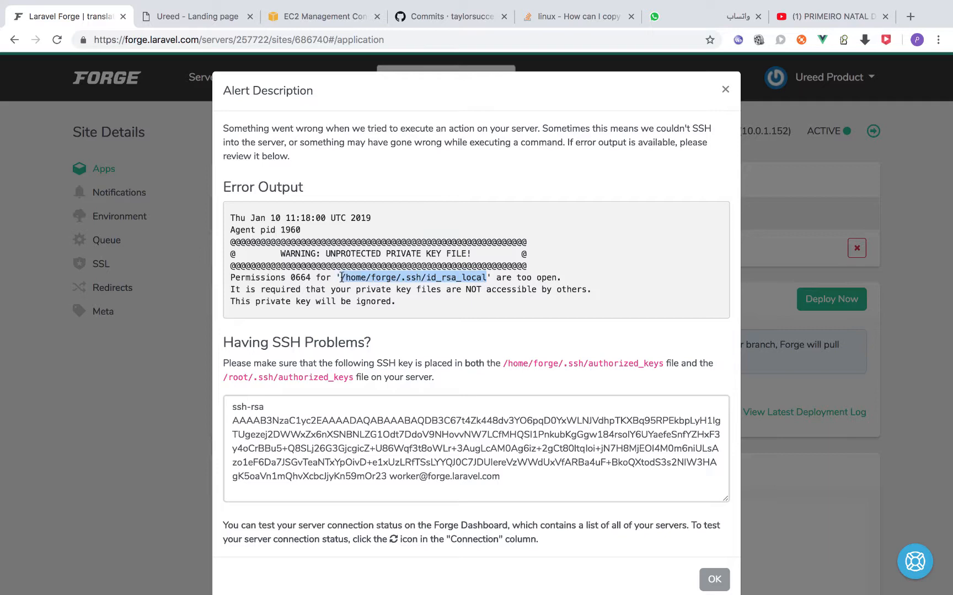
# Switch to PhpStorm, open an SSH session to 54.236.35.240, and write the command sudo chmod 4000 /home/forge/.ssh/id_rsa_local
pyautogui.hotkey('ctrl', 'Right')
pyautogui.hotkey('ctrl', 'Right')
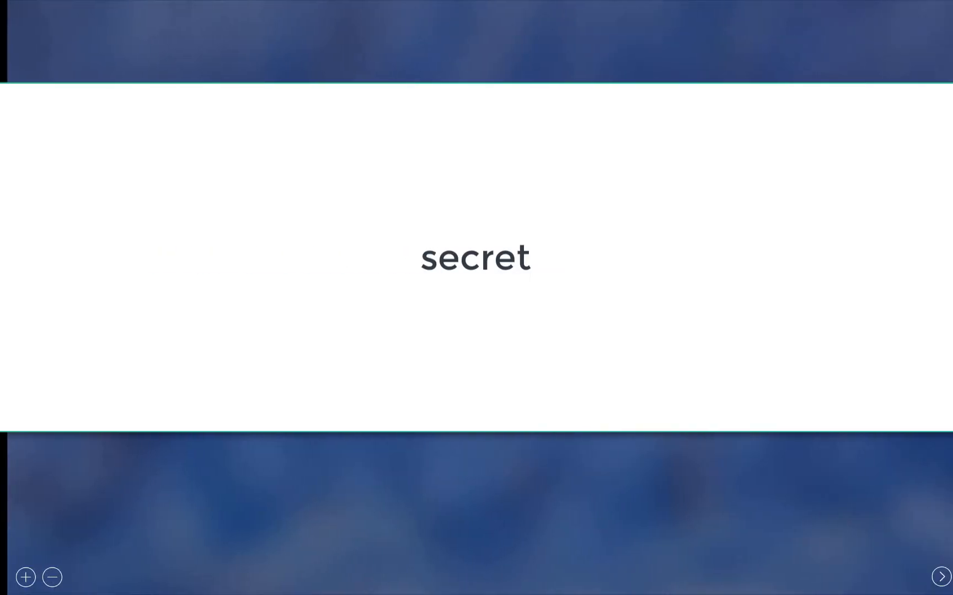
pyautogui.hotkey('ctrl', 'Left')
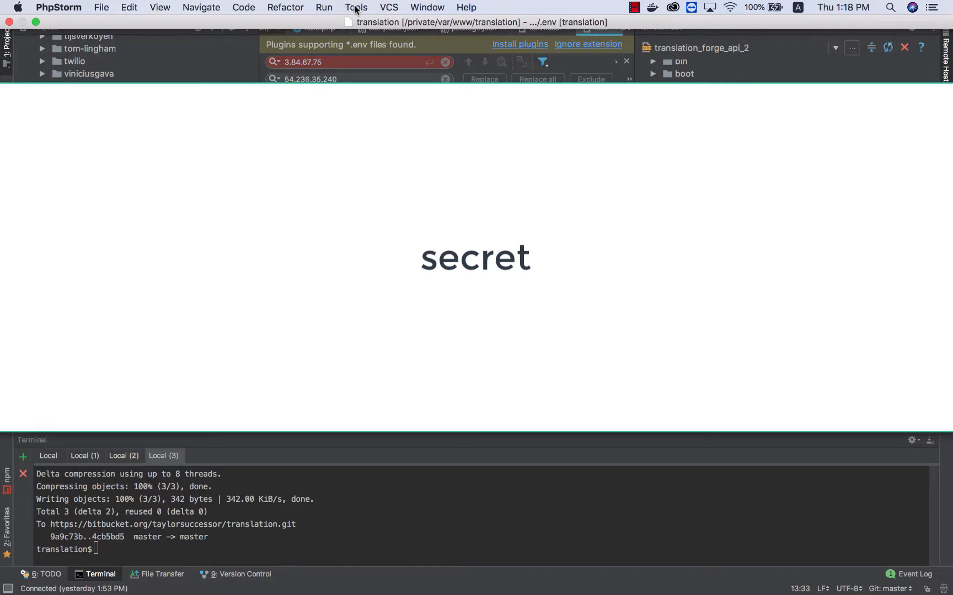
pyautogui.click(356, 7)
pyautogui.press('Escape')
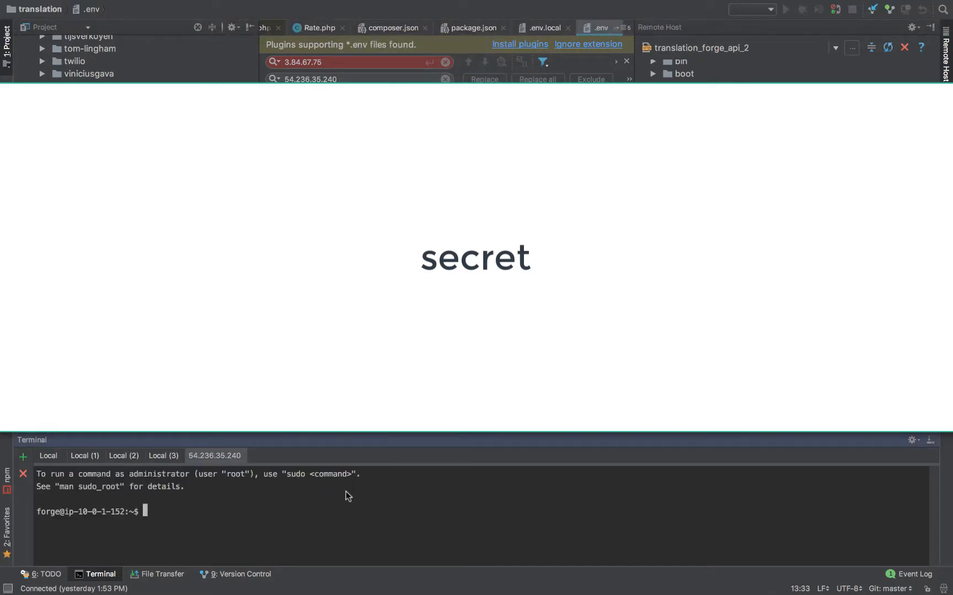
pyautogui.write('sudo chmod 4000')
pyautogui.press('super+v')
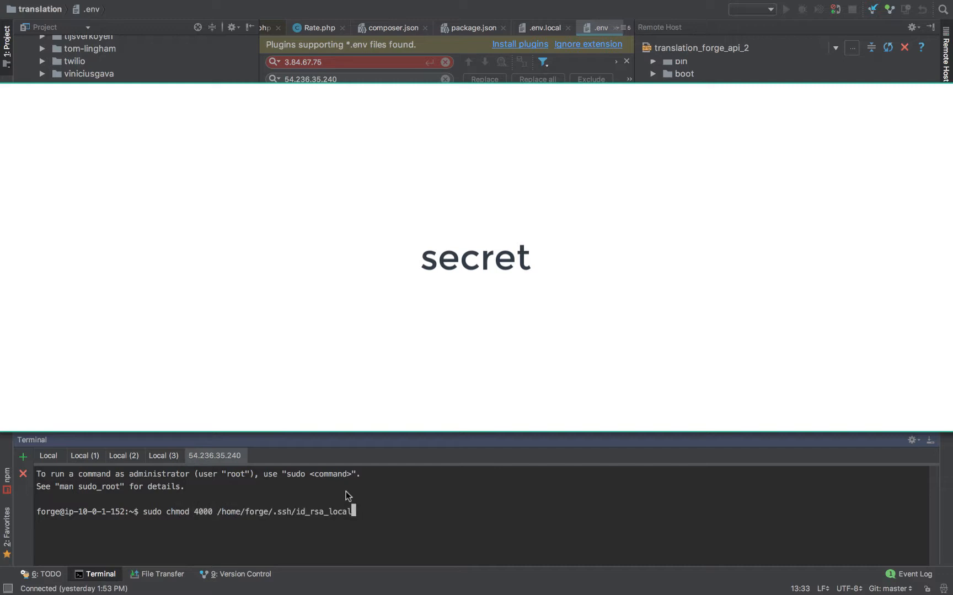
# Get the sudo password from Notes, then run the prepared chmod command and enter the forge user's password
pyautogui.hotkey('ctrl', 'Left')
pyautogui.hotkey('ctrl', 'Left')
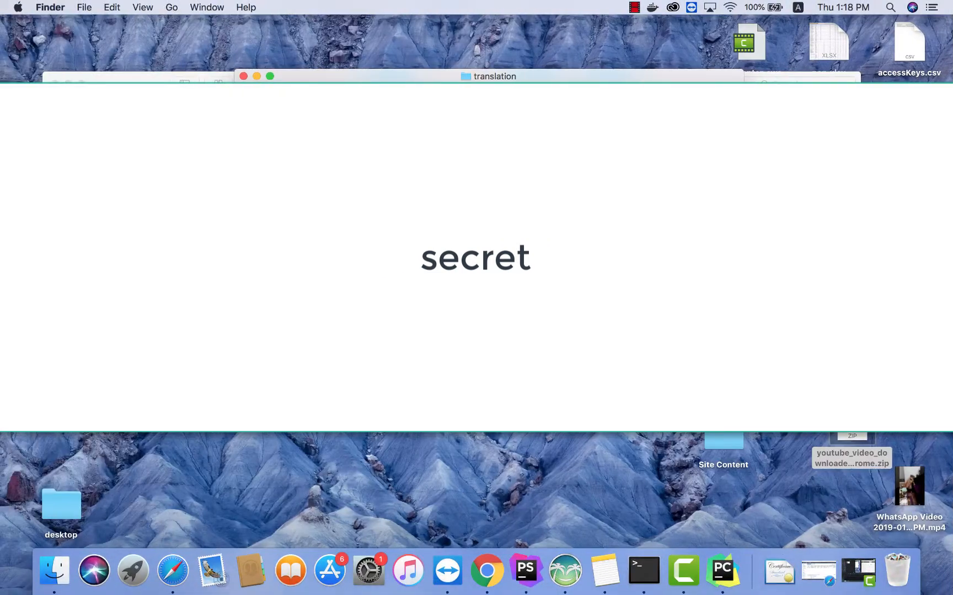
pyautogui.click(131, 80)
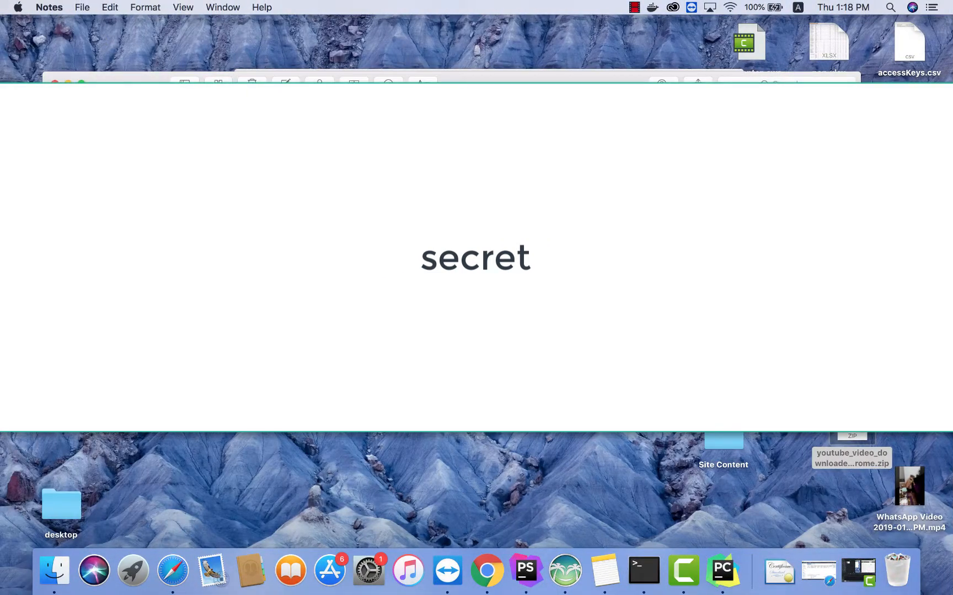
pyautogui.hotkey('ctrl', 'Right')
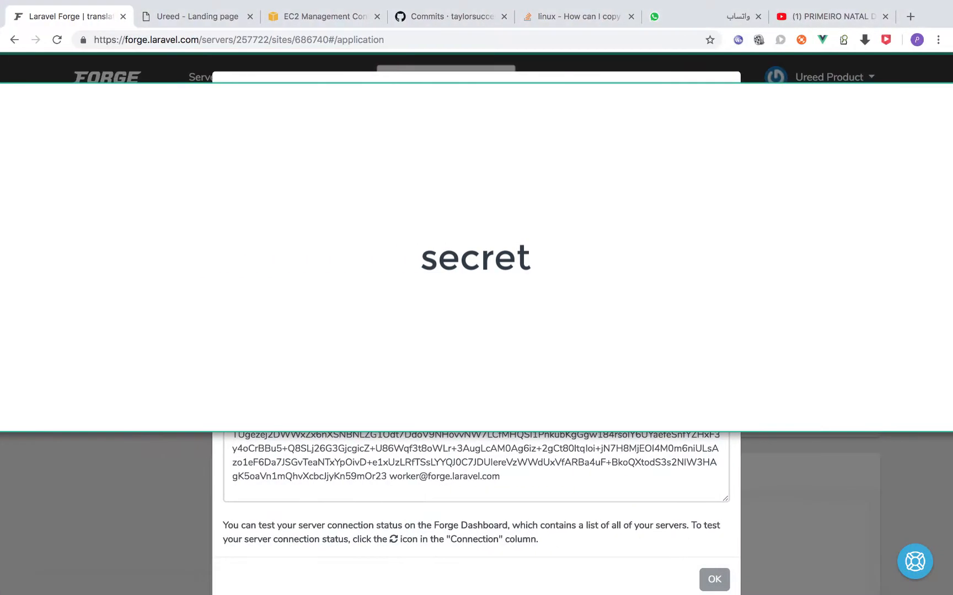
pyautogui.hotkey('ctrl', 'Right')
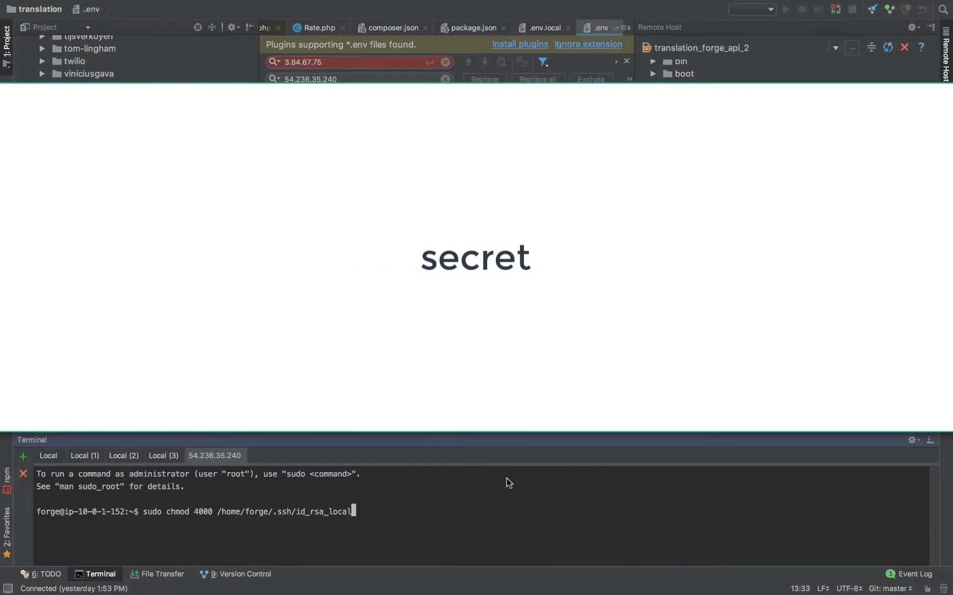
pyautogui.press('Return')
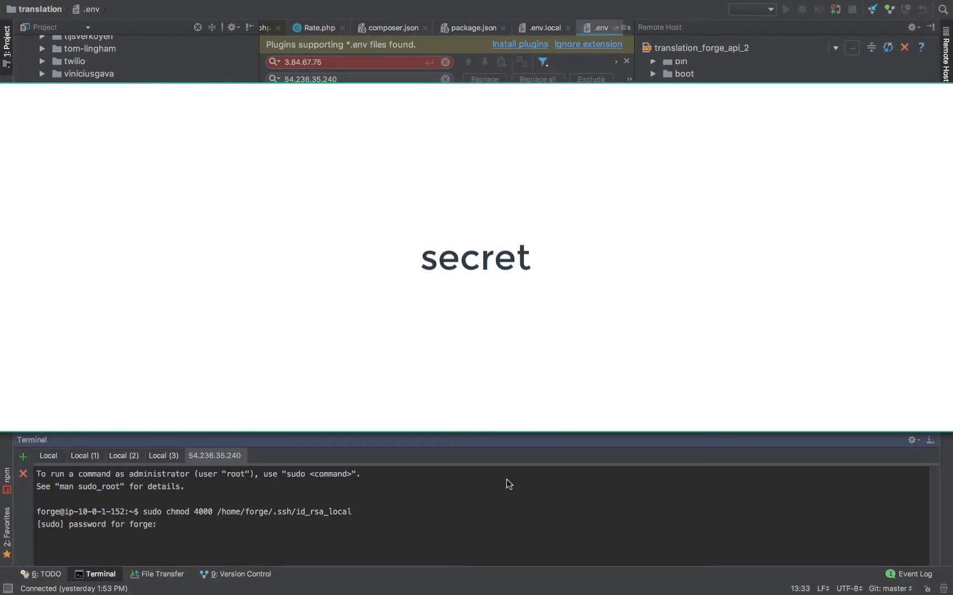
pyautogui.press('Return')
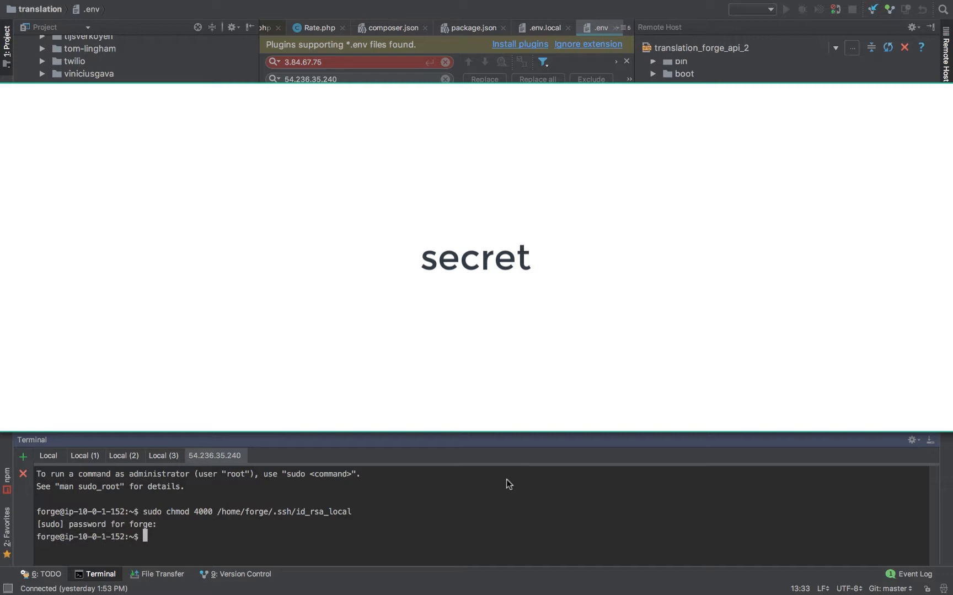
# Return to Forge in Chrome, clear the old alert, redeploy the site, and read the new alert's error output
pyautogui.hotkey('ctrl', 'Left')
pyautogui.click(723, 97)
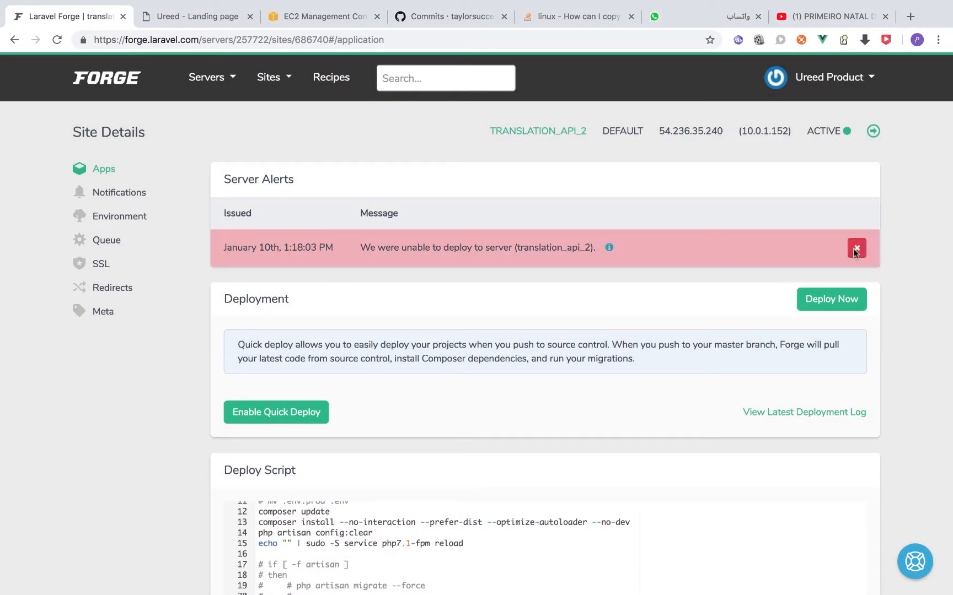
pyautogui.click(856, 249)
pyautogui.click(831, 179)
pyautogui.click(614, 246)
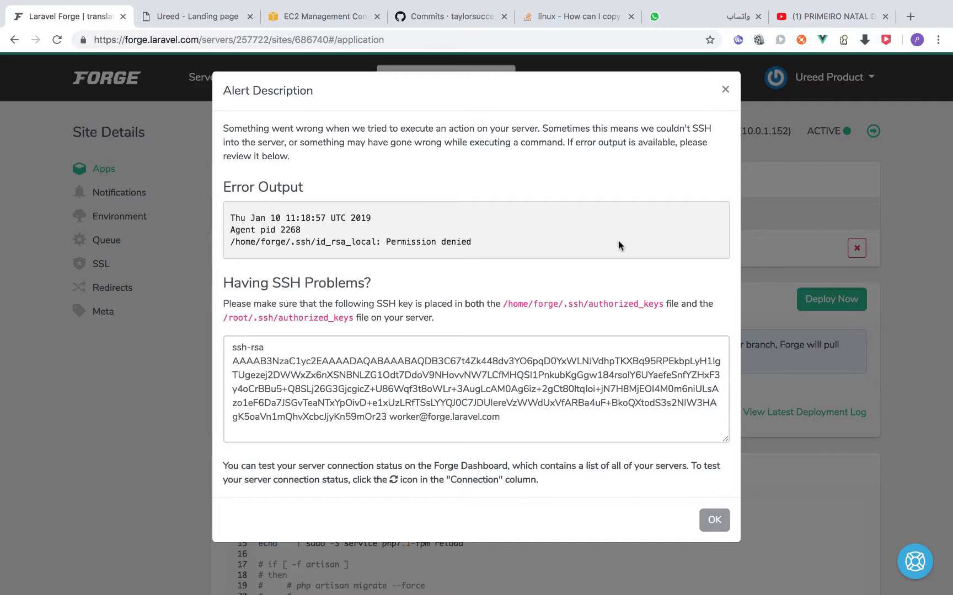
pyautogui.click(726, 92)
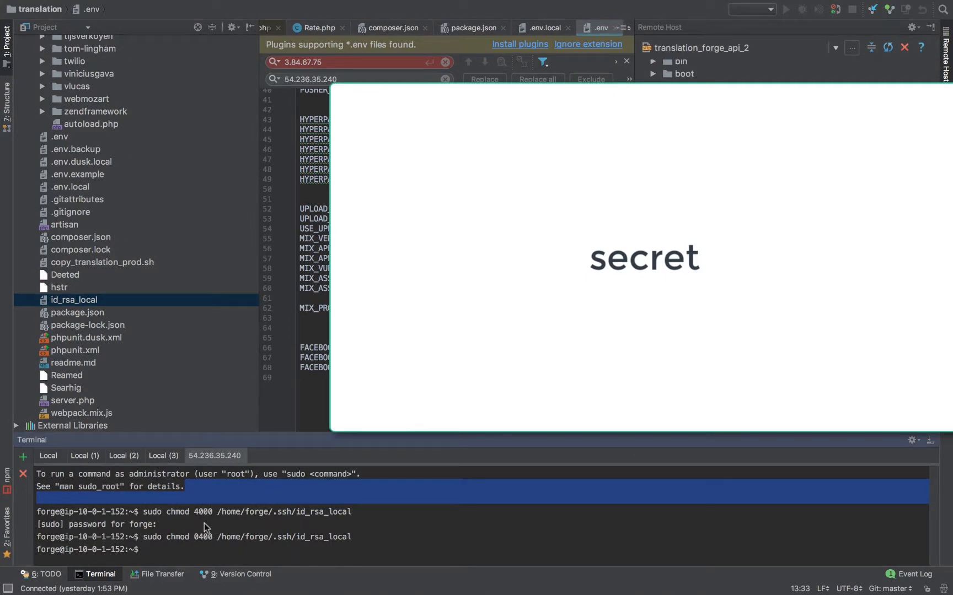
# Switch to Forge in Chrome, open the deployed site at 54.236.35.240, try its home link, and dismiss the Java update offer
pyautogui.hotkey('ctrl', 'Left')
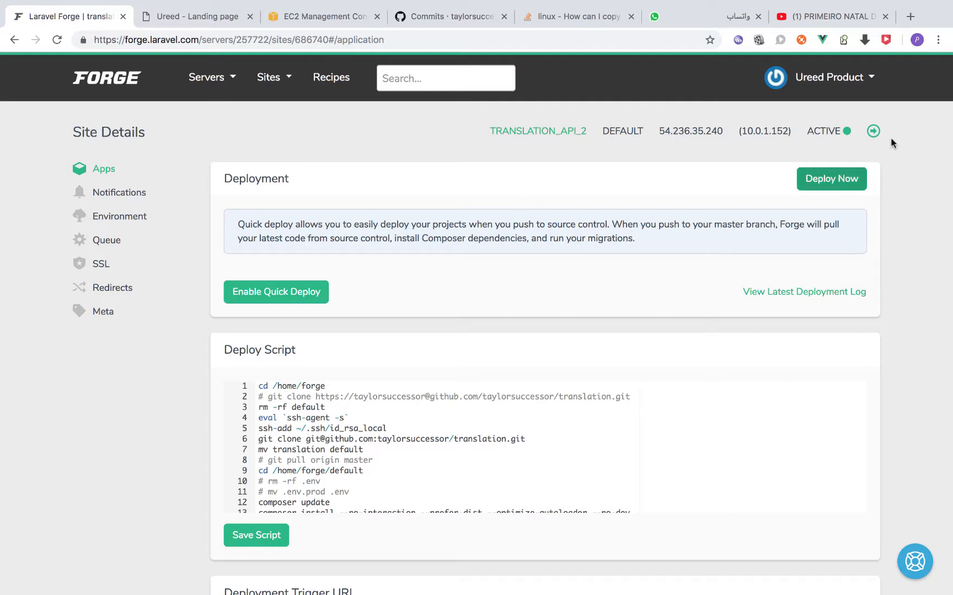
pyautogui.click(873, 130)
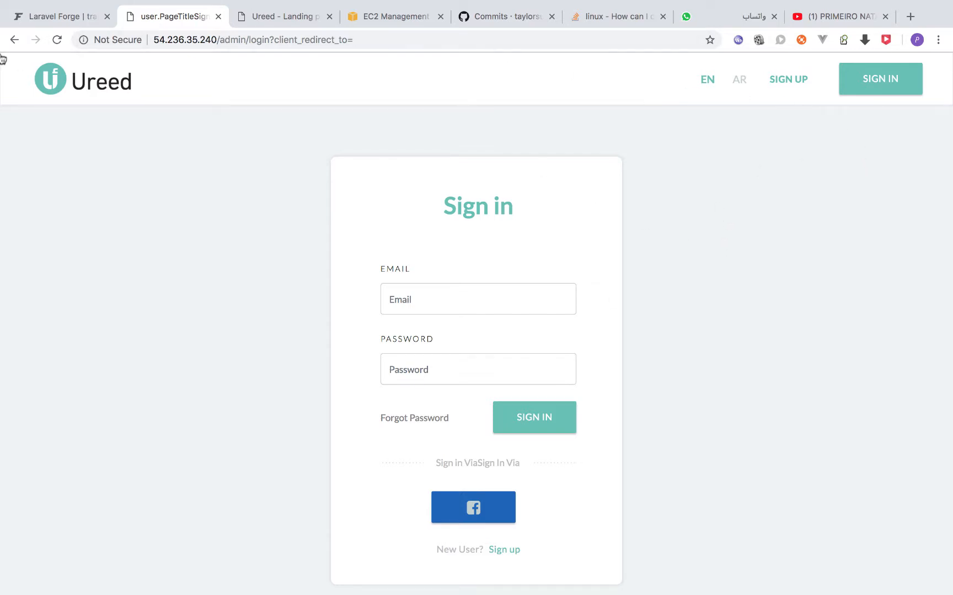
pyautogui.click(88, 88)
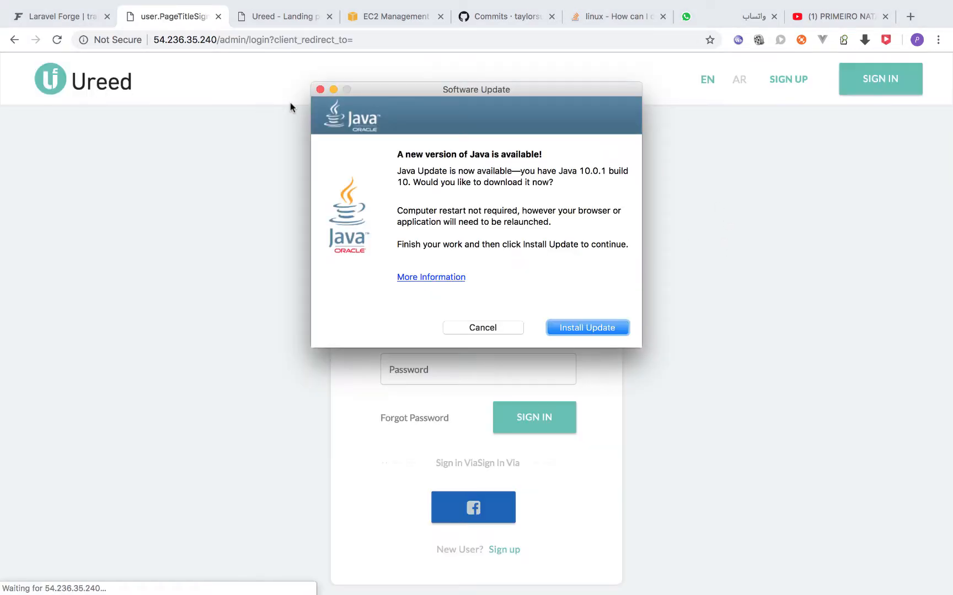
pyautogui.click(320, 89)
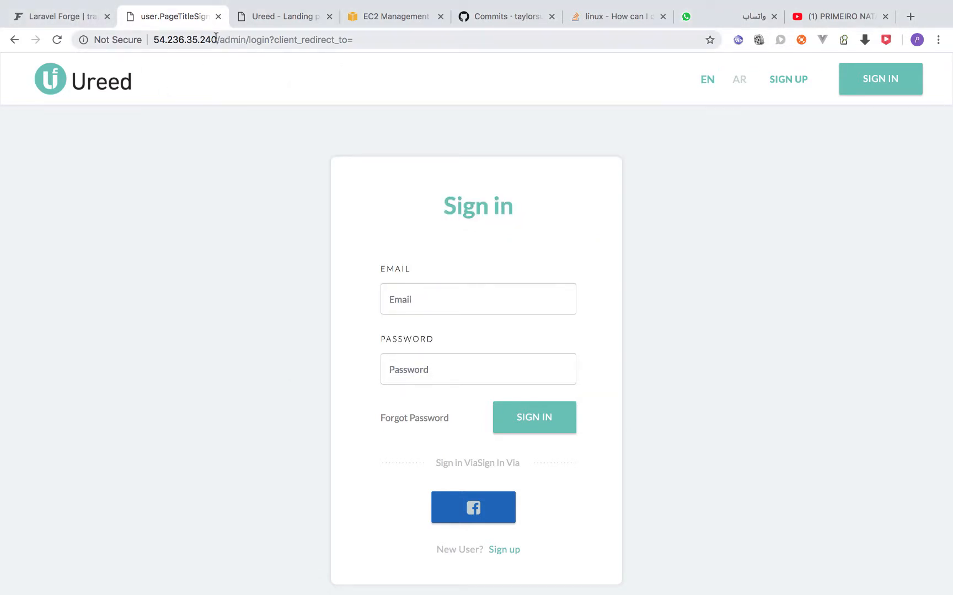
pyautogui.moveTo(219, 39); pyautogui.dragTo(422, 39)
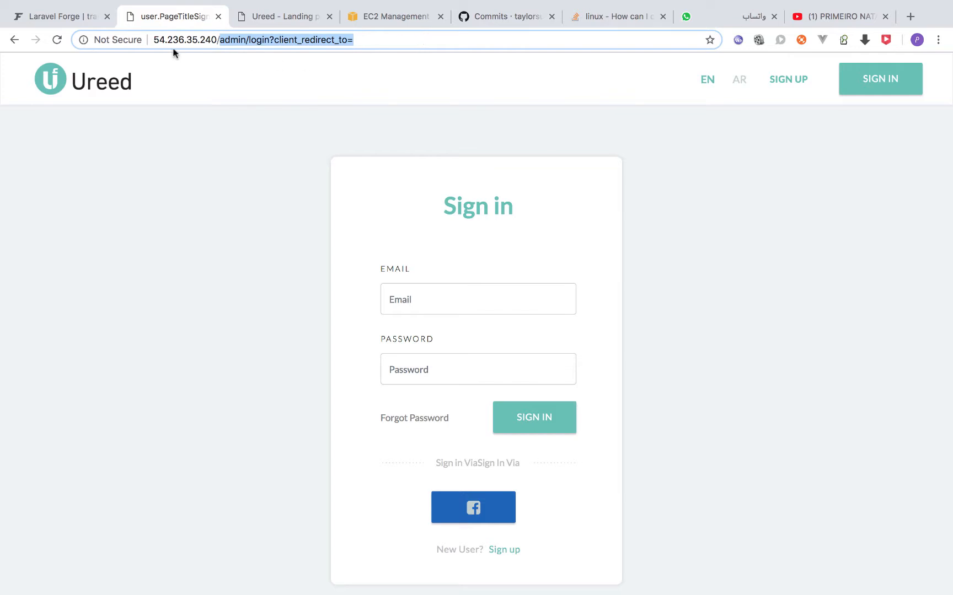
# Return to the Forge site details and open the site's Nginx configuration for editing
pyautogui.click(74, 21)
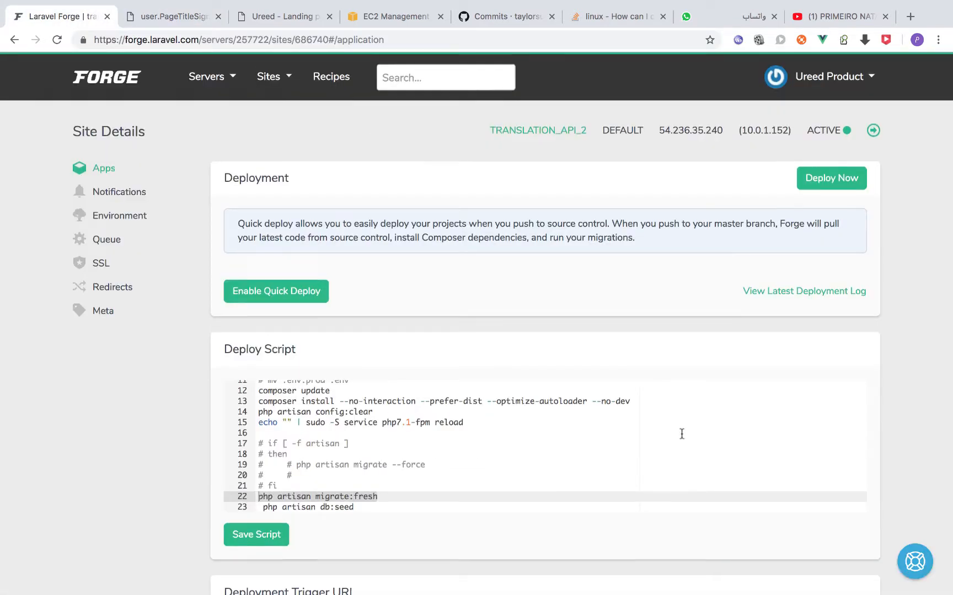
pyautogui.scroll(-15, 680, 434)
pyautogui.click(747, 515)
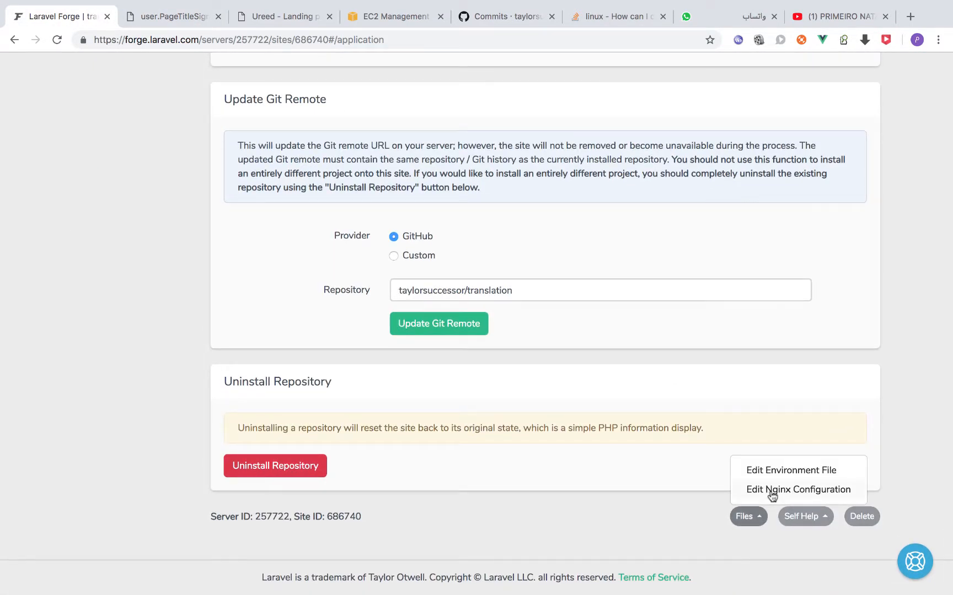
pyautogui.click(771, 495)
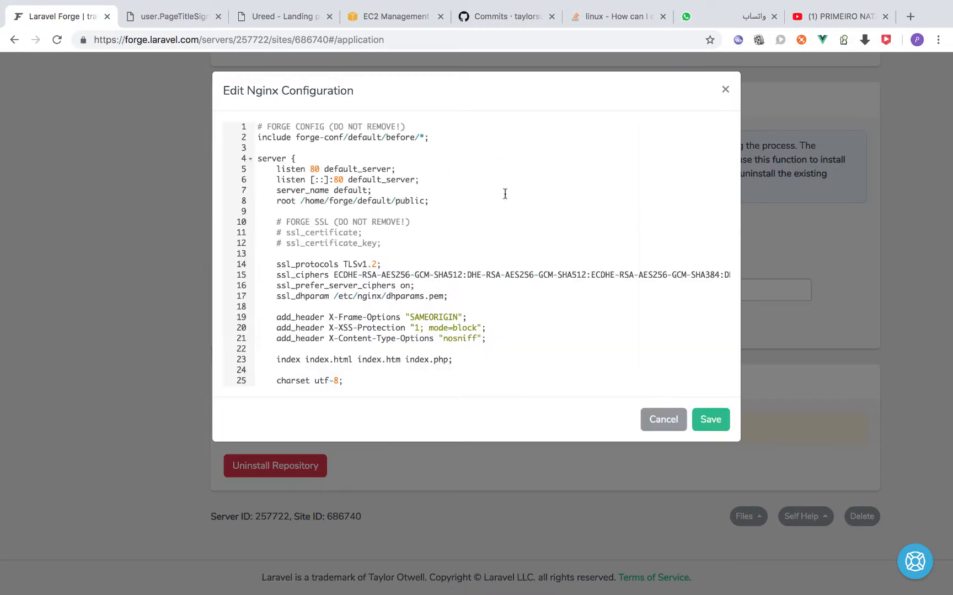
pyautogui.scroll(-3, 473, 307)
pyautogui.scroll(3, 474, 307)
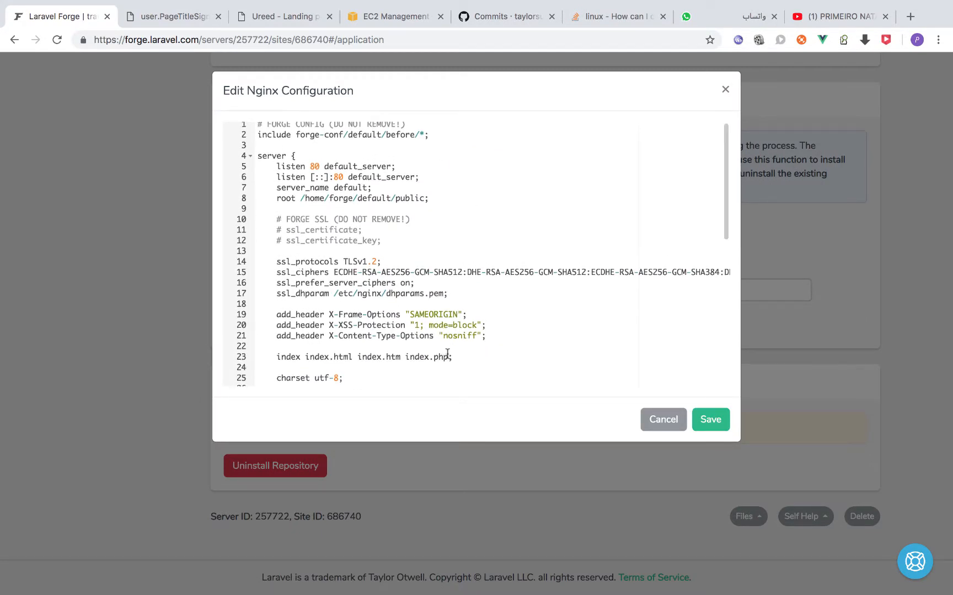
# Move index.php ahead of index.html and index.htm in the index directive on line 23, and save the Nginx configuration
pyautogui.click(419, 357)
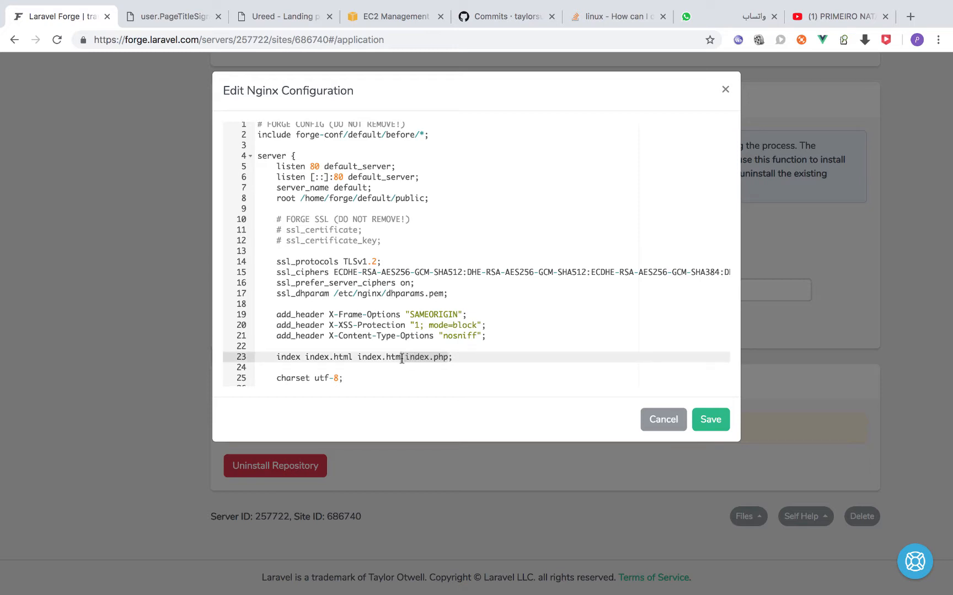
pyautogui.click(302, 358)
pyautogui.moveTo(300, 358); pyautogui.dragTo(300, 358)
pyautogui.click(391, 356)
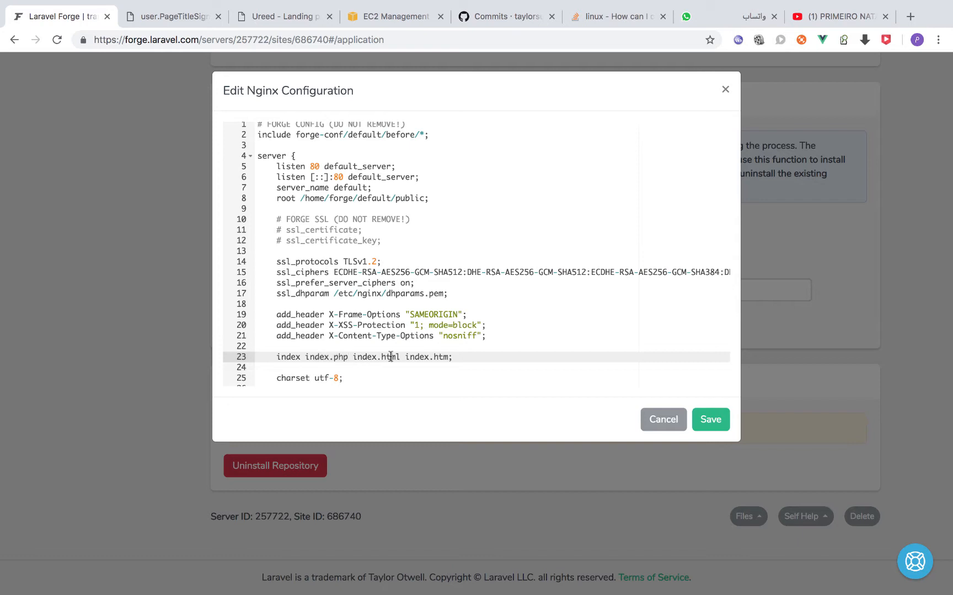
pyautogui.doubleClick(390, 357)
pyautogui.click(720, 420)
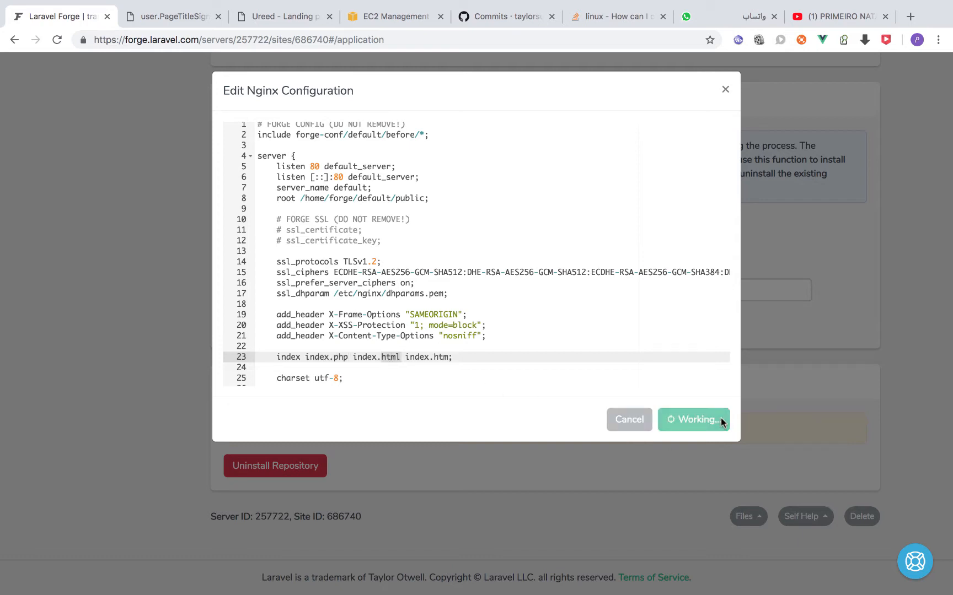
pyautogui.click(716, 204)
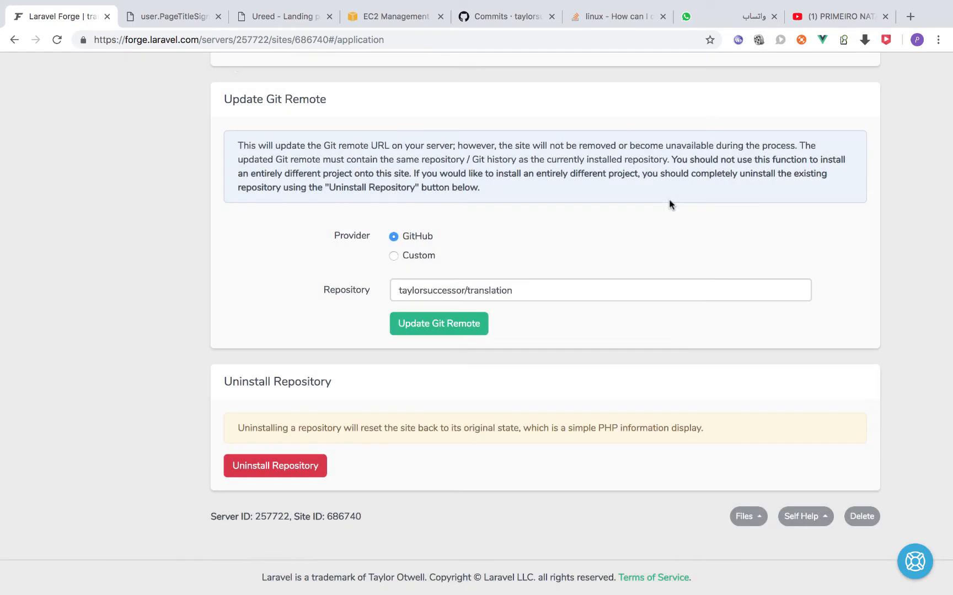
# Reload the deployed site from its root address 54.236.35.240, then test its login and sign-up links
pyautogui.click(193, 22)
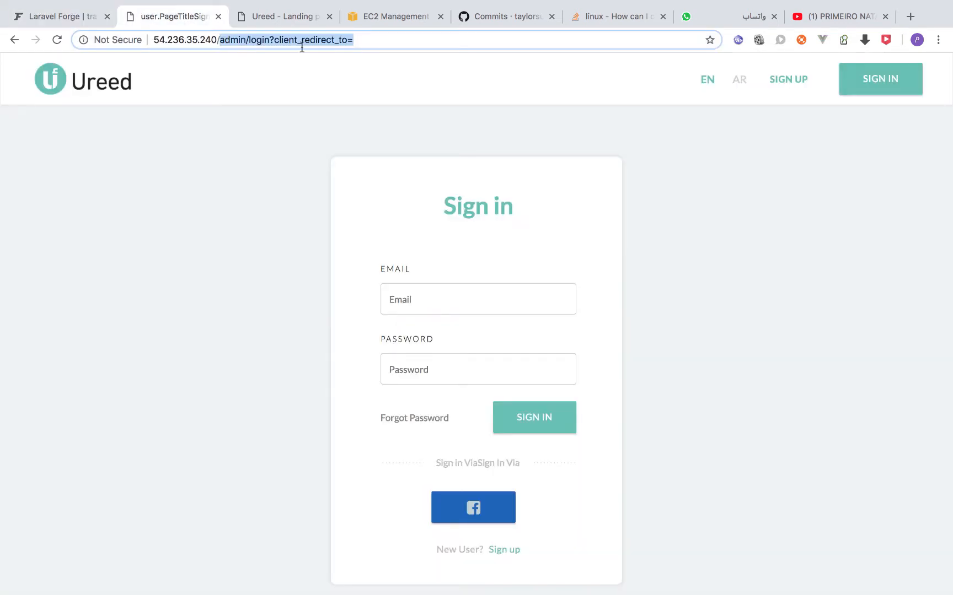
pyautogui.press('BackSpace')
pyautogui.press('Return')
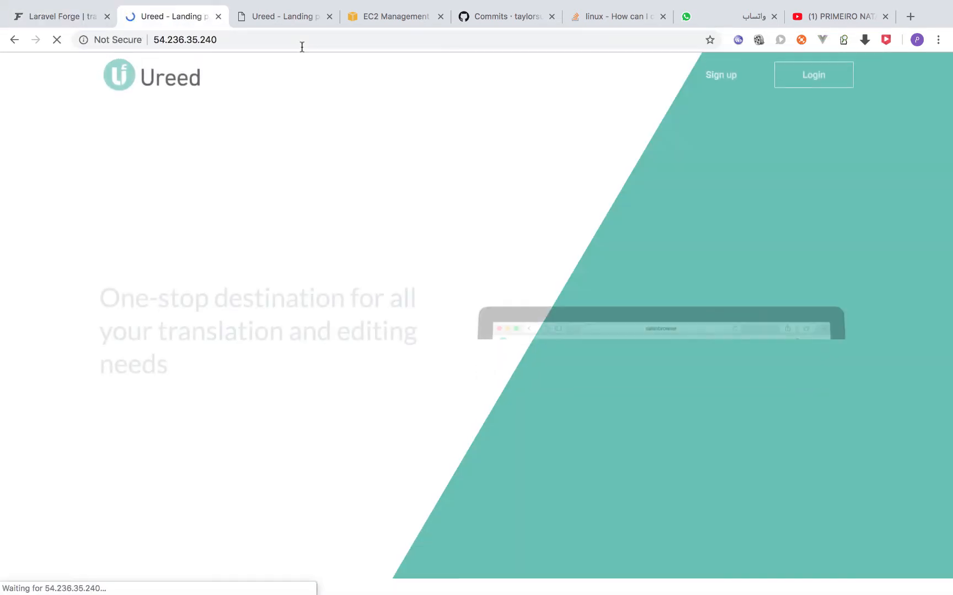
pyautogui.click(811, 86)
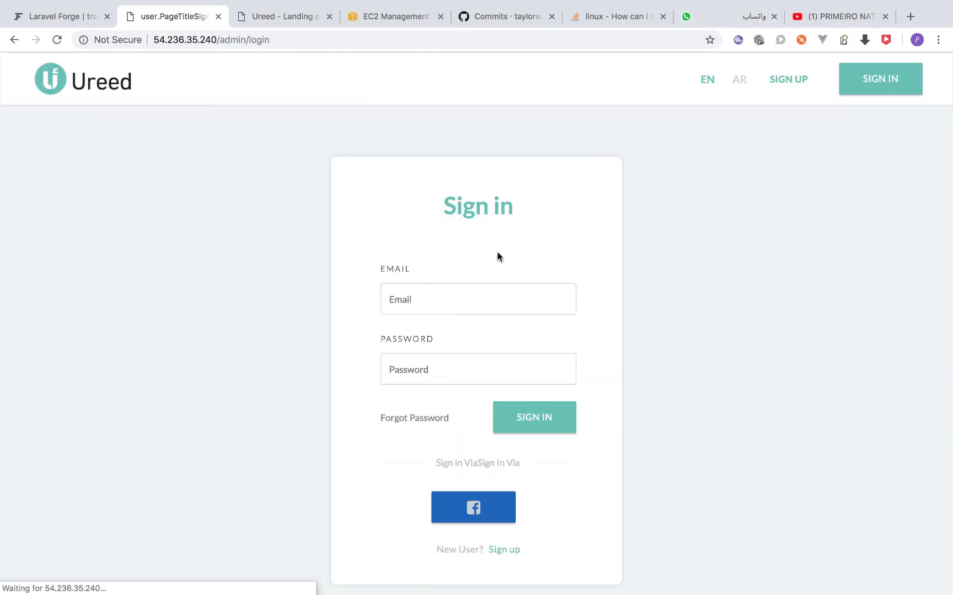
pyautogui.click(787, 82)
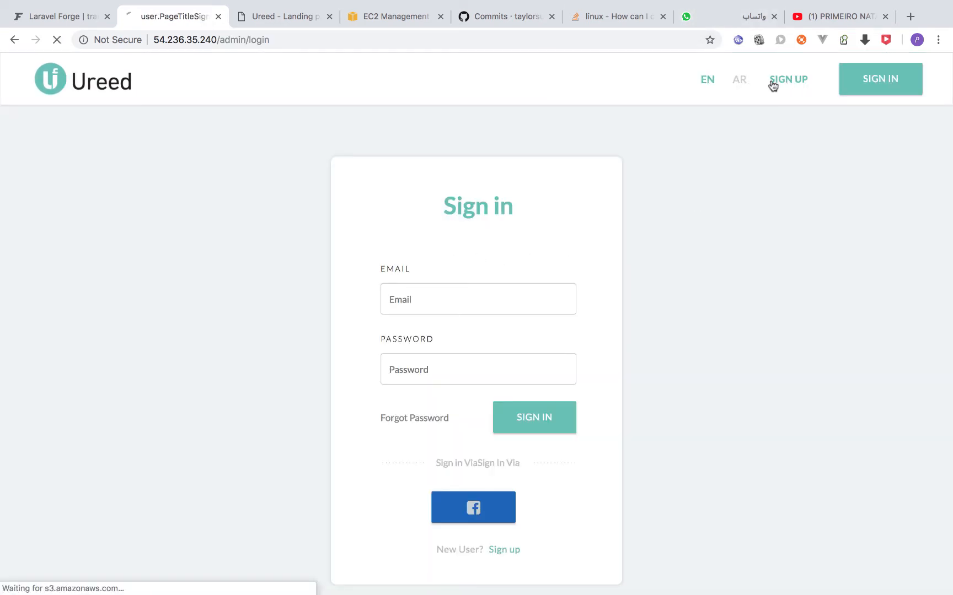